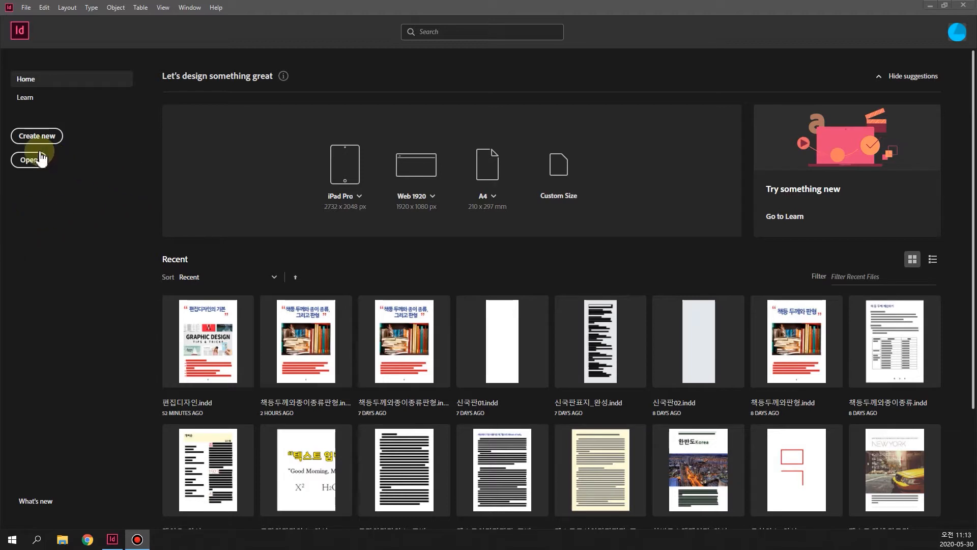
# - Open the existing document 편집디자인.indd from the 12_단락스타일 folder
pyautogui.click(28, 161)
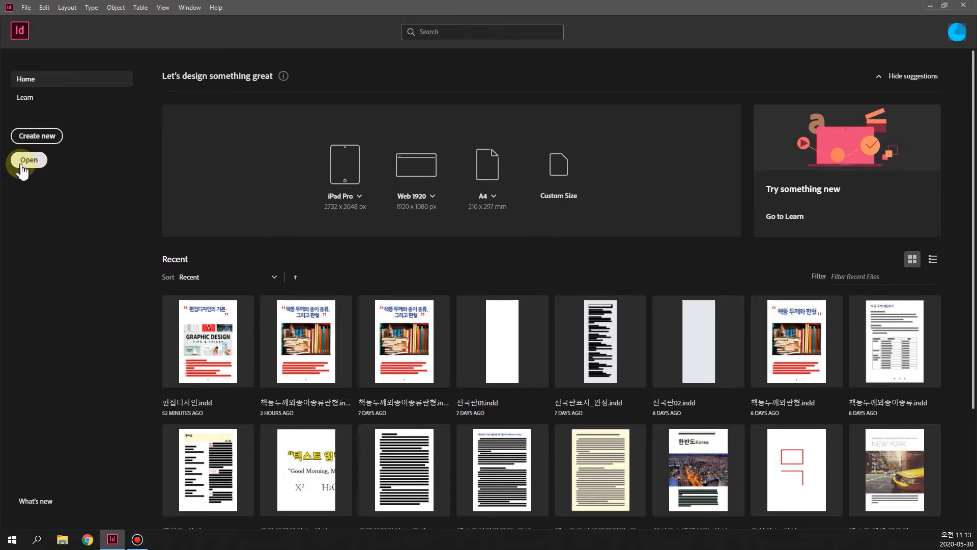
pyautogui.click(23, 162)
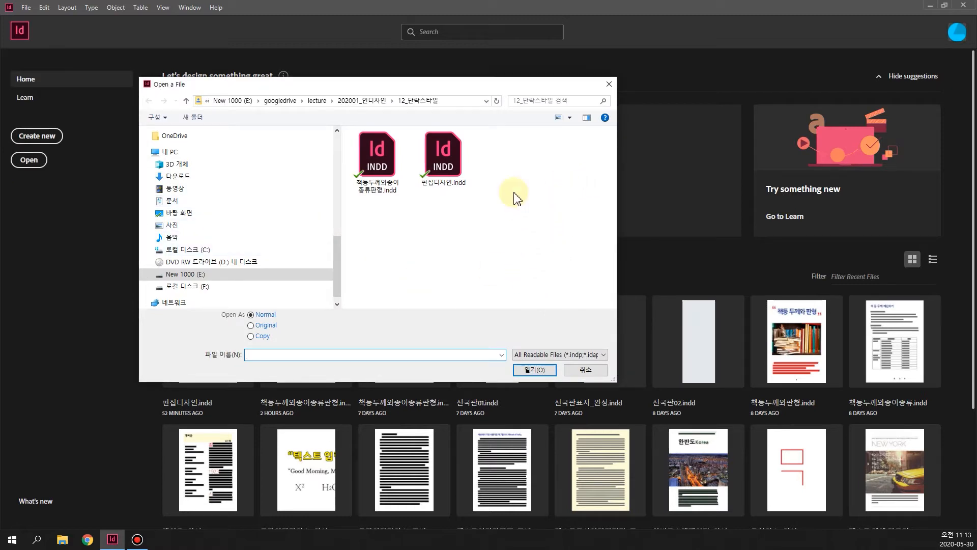
pyautogui.click(451, 165)
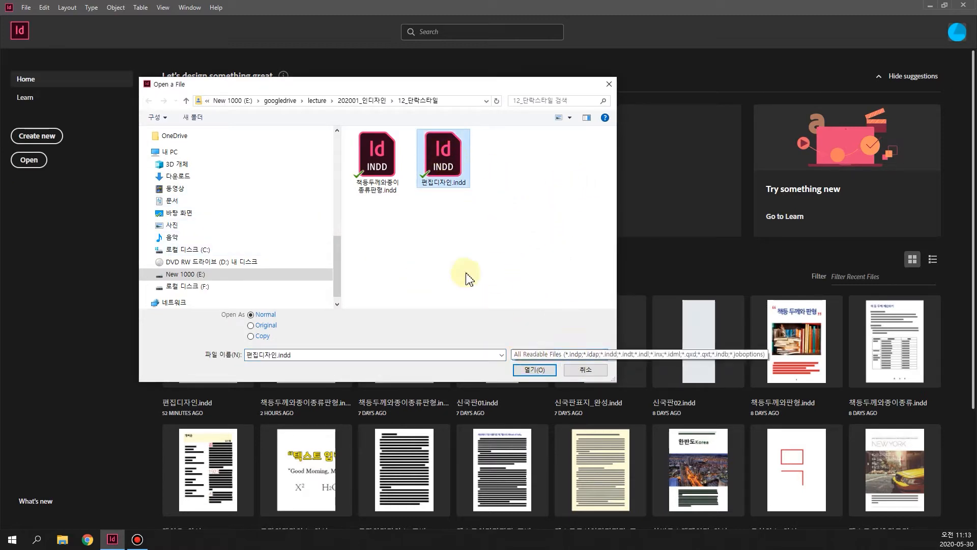
pyautogui.click(535, 371)
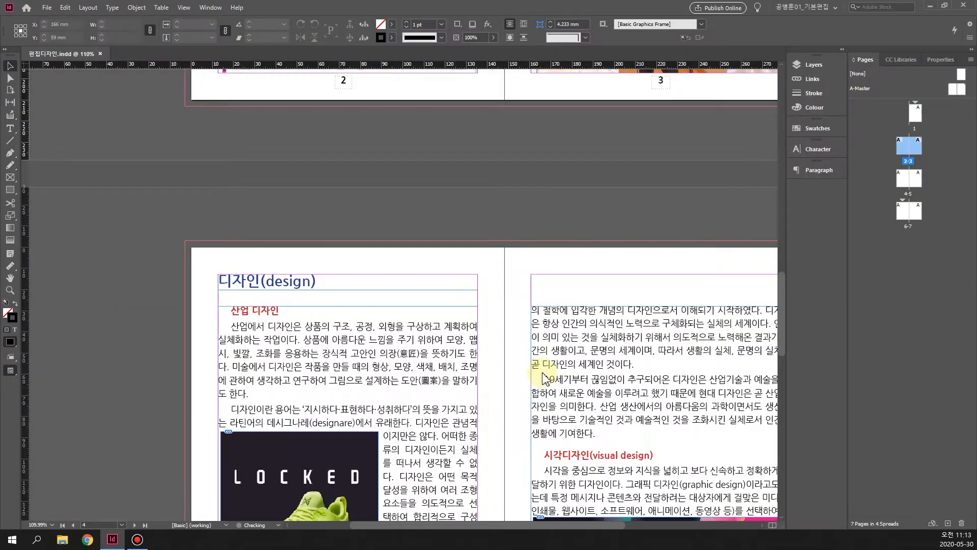
# - Look through the cover and pages 2 to 5, examining the headings, body text and placed images
pyautogui.moveTo(597, 525); pyautogui.dragTo(637, 526)
pyautogui.scroll(10, 630, 364)
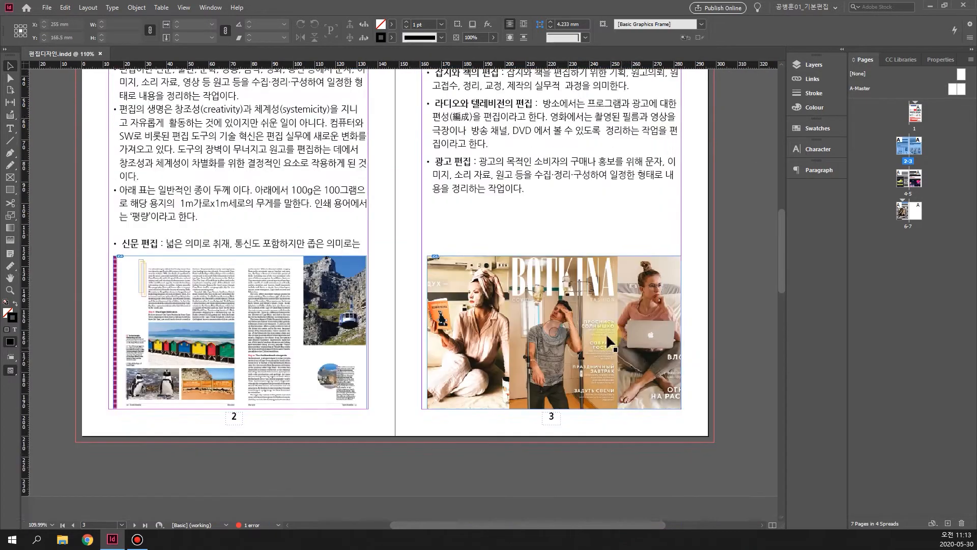
pyautogui.scroll(10, 608, 341)
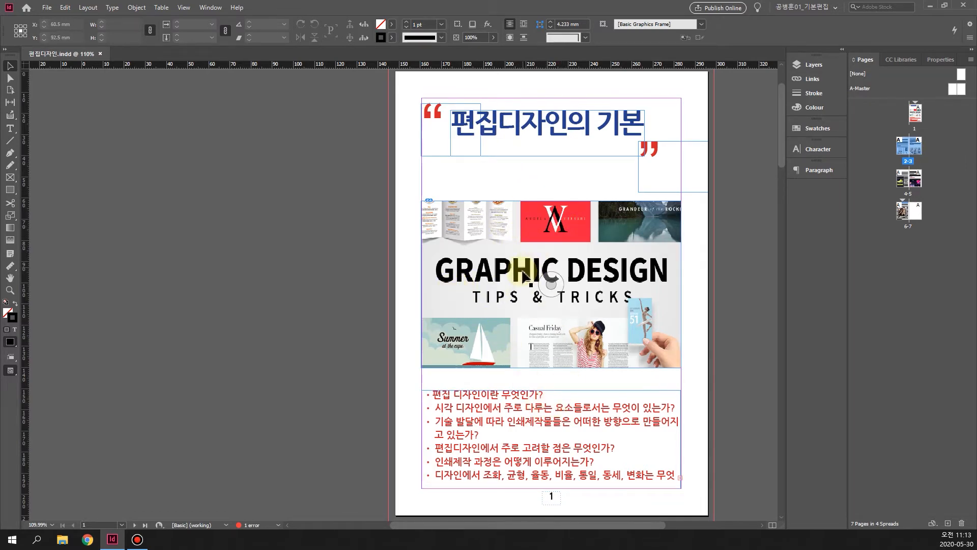
pyautogui.scroll(-2, 655, 342)
pyautogui.scroll(-6, 657, 340)
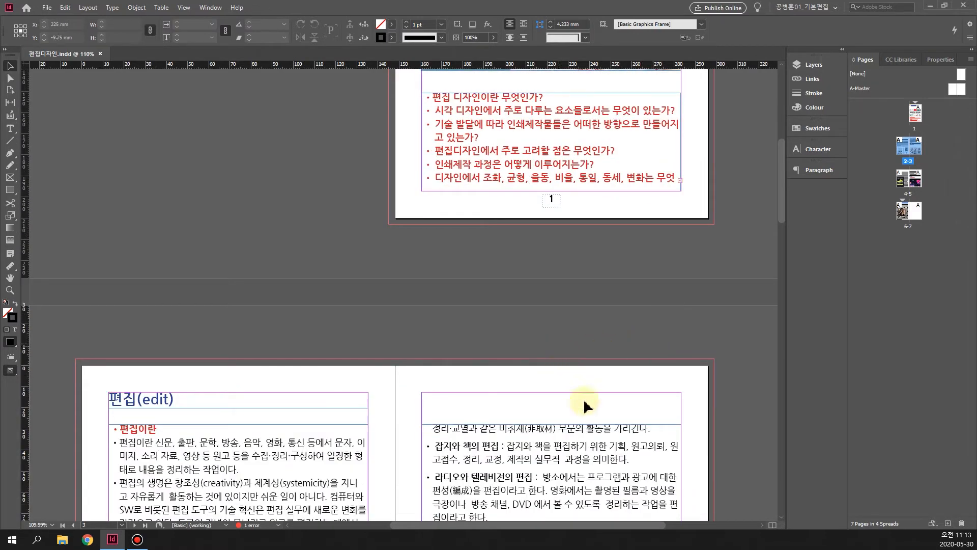
pyautogui.scroll(-1, 512, 471)
pyautogui.scroll(-5, 512, 471)
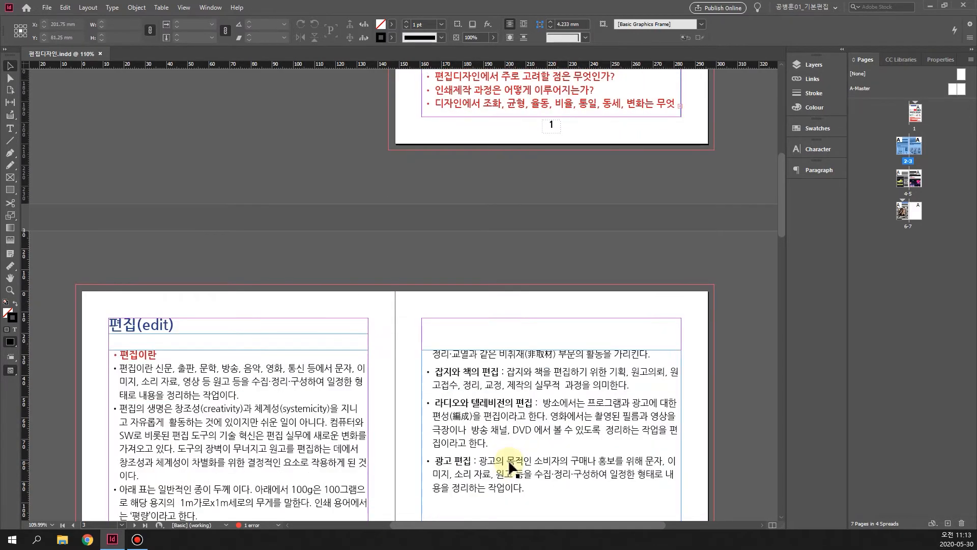
pyautogui.scroll(-3, 509, 464)
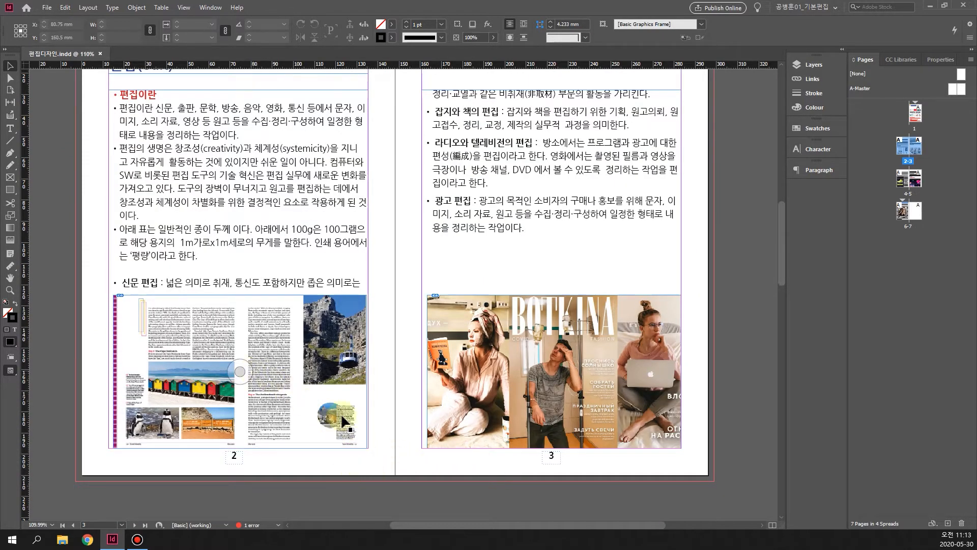
pyautogui.scroll(1, 313, 405)
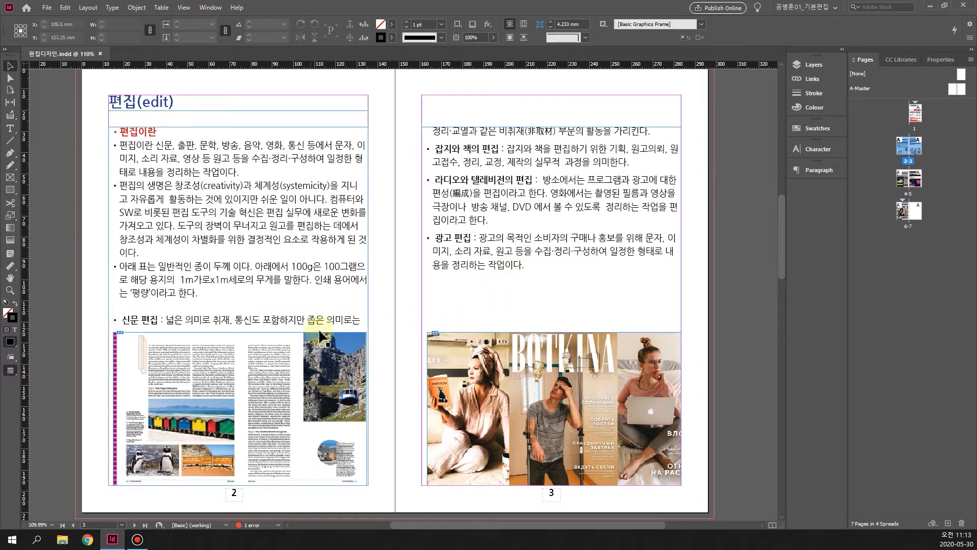
pyautogui.scroll(-1, 319, 337)
pyautogui.scroll(-11, 320, 337)
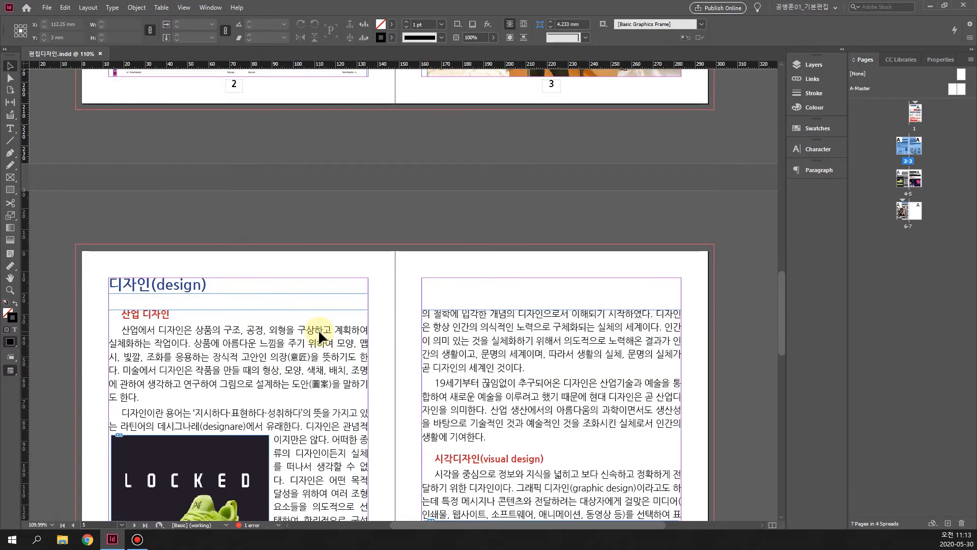
pyautogui.scroll(-2, 319, 329)
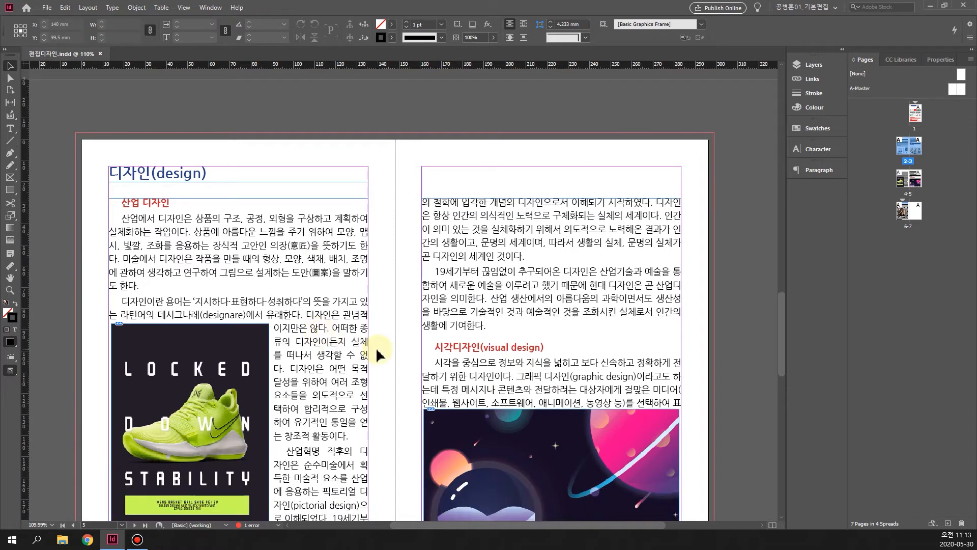
pyautogui.scroll(-1, 387, 387)
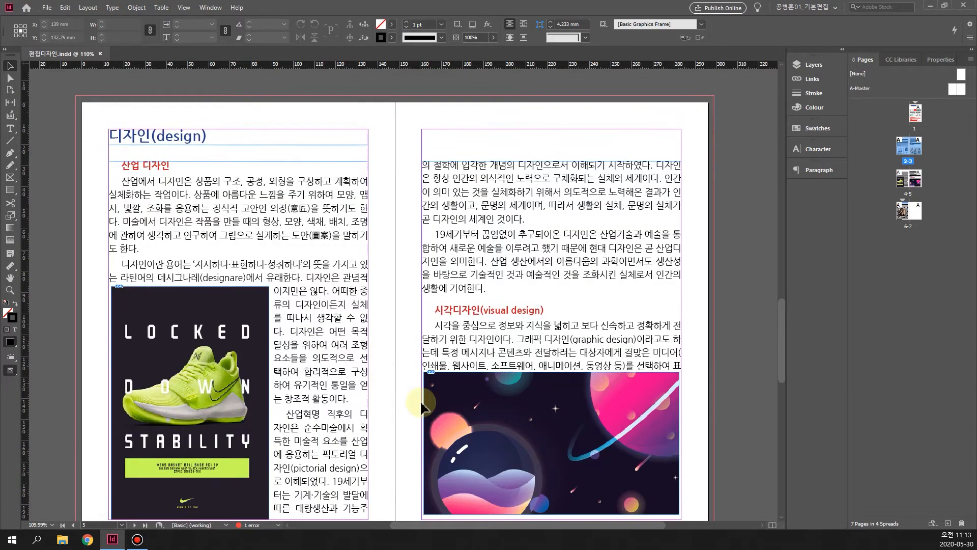
pyautogui.scroll(-2, 325, 396)
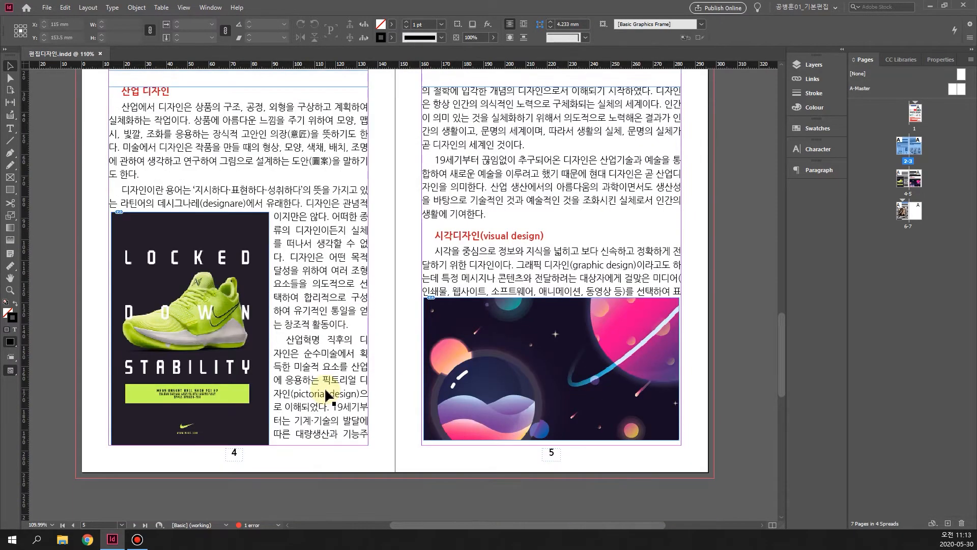
pyautogui.scroll(20, 334, 391)
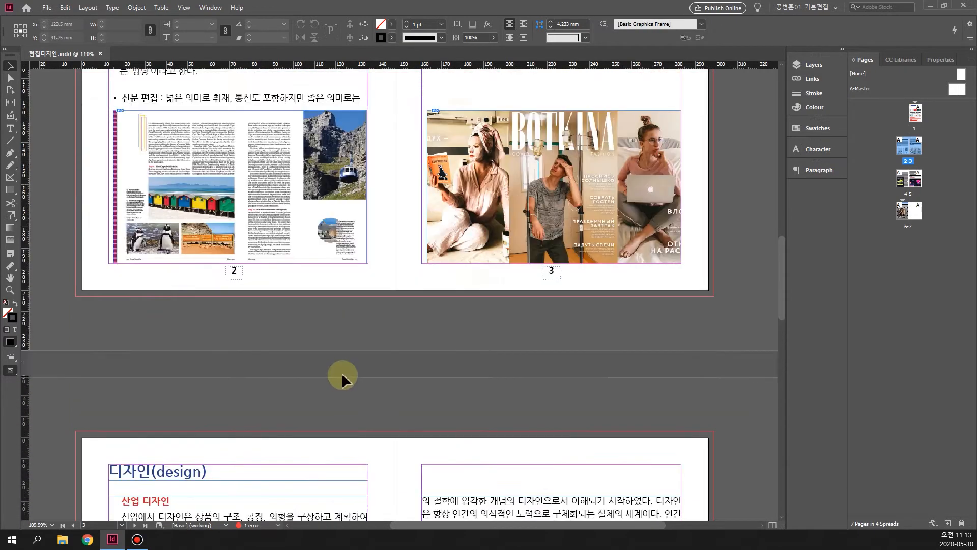
pyautogui.scroll(12, 348, 377)
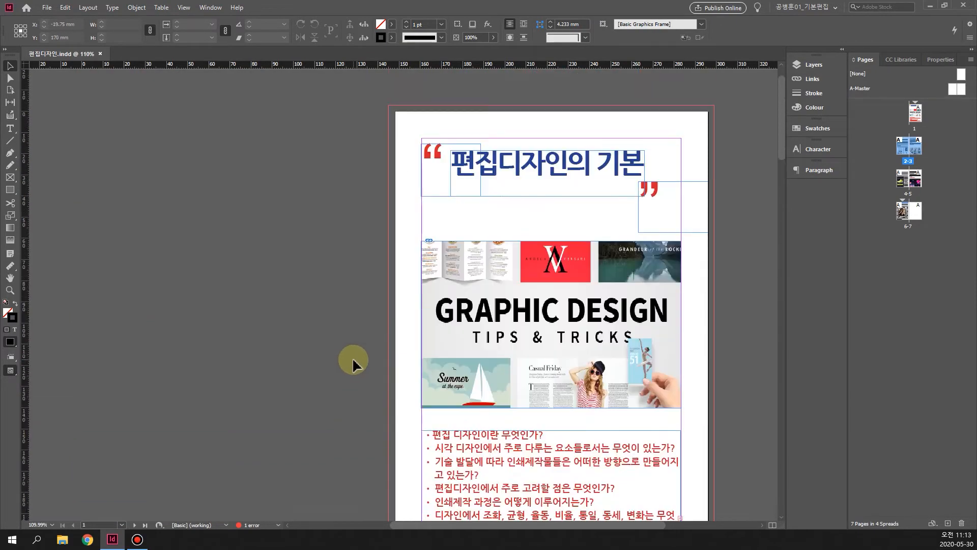
pyautogui.scroll(-9, 351, 363)
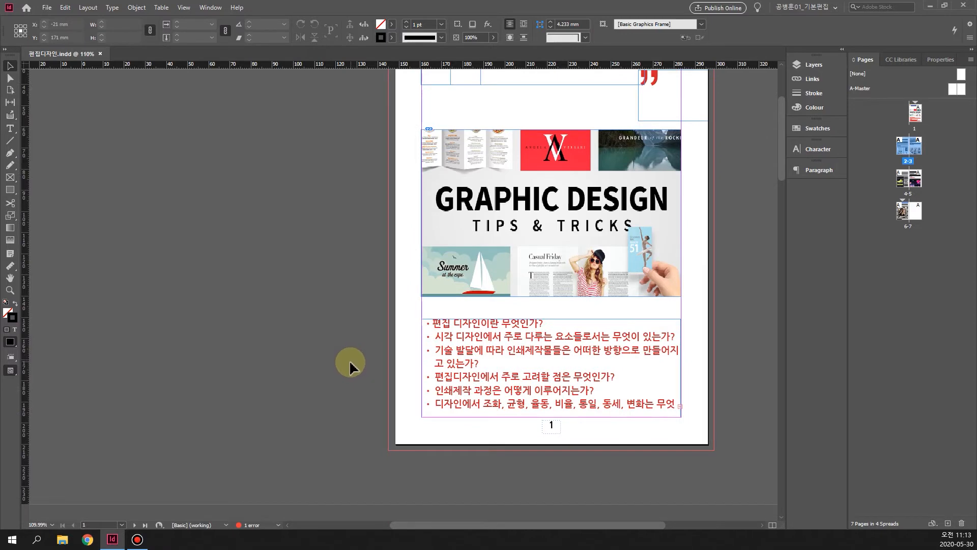
pyautogui.scroll(-5, 349, 361)
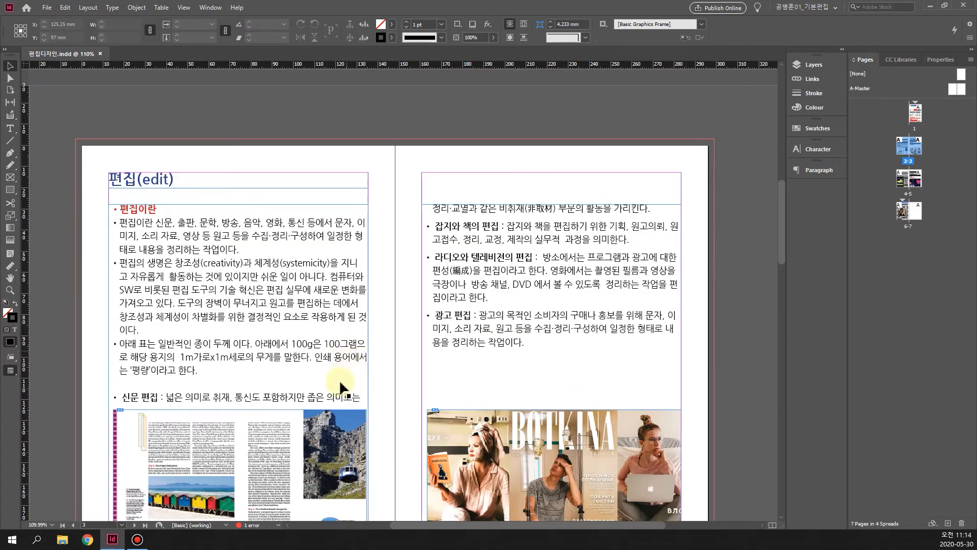
pyautogui.scroll(-1, 405, 379)
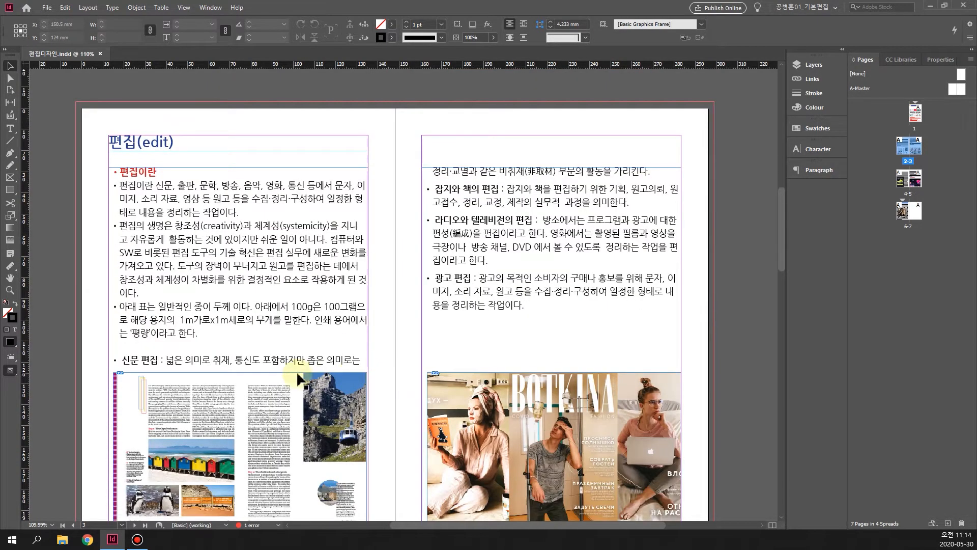
pyautogui.scroll(-1, 407, 366)
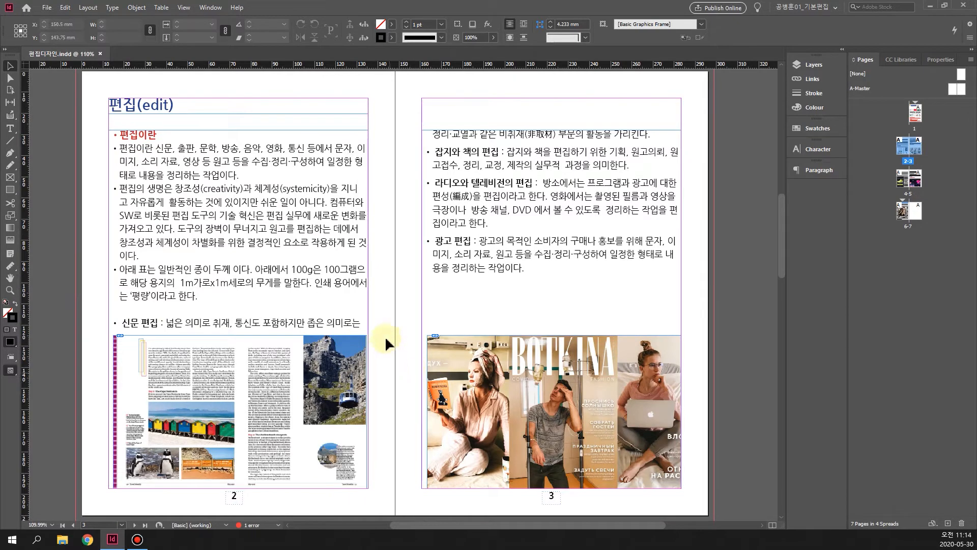
pyautogui.scroll(-1, 433, 313)
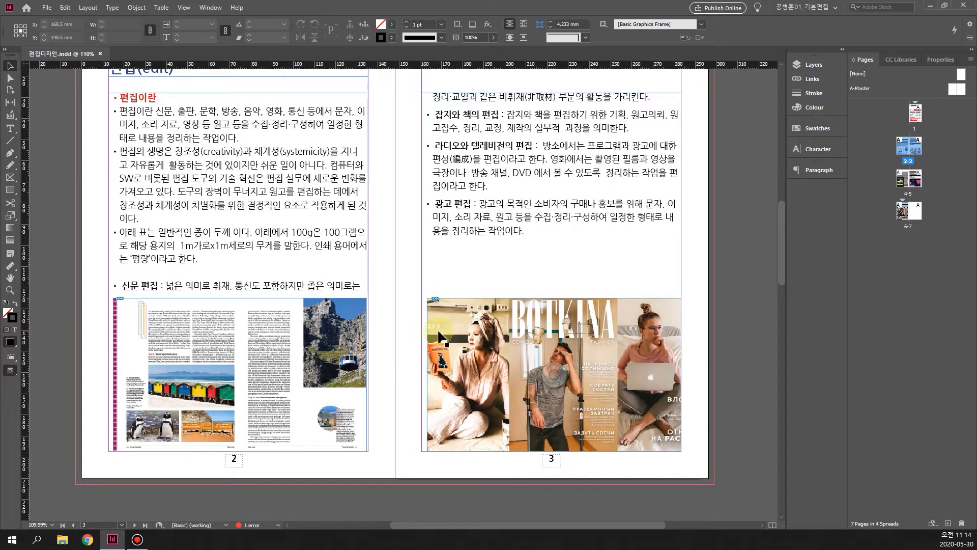
# - Switch the document's display performance to high quality so the placed images render sharply
pyautogui.click(183, 8)
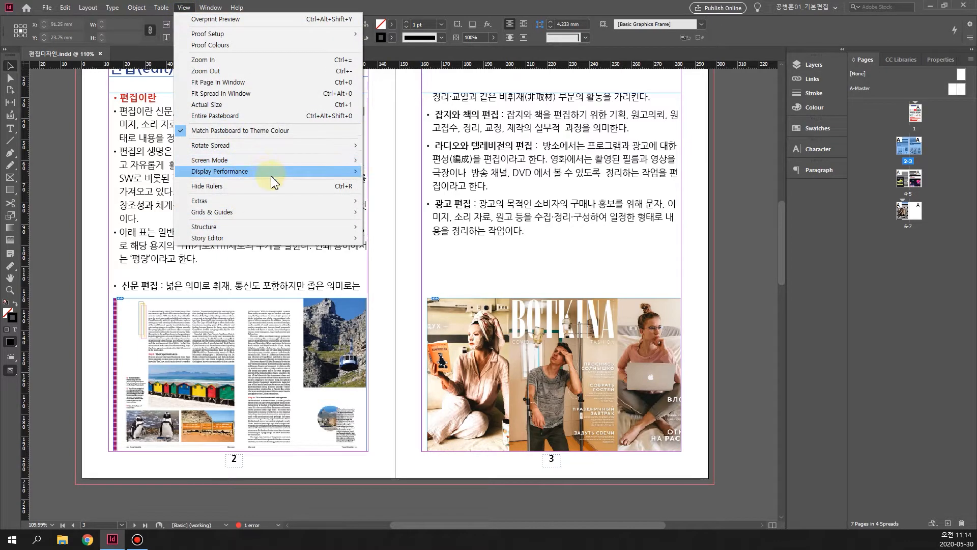
pyautogui.moveTo(274, 179)
pyautogui.click(444, 193)
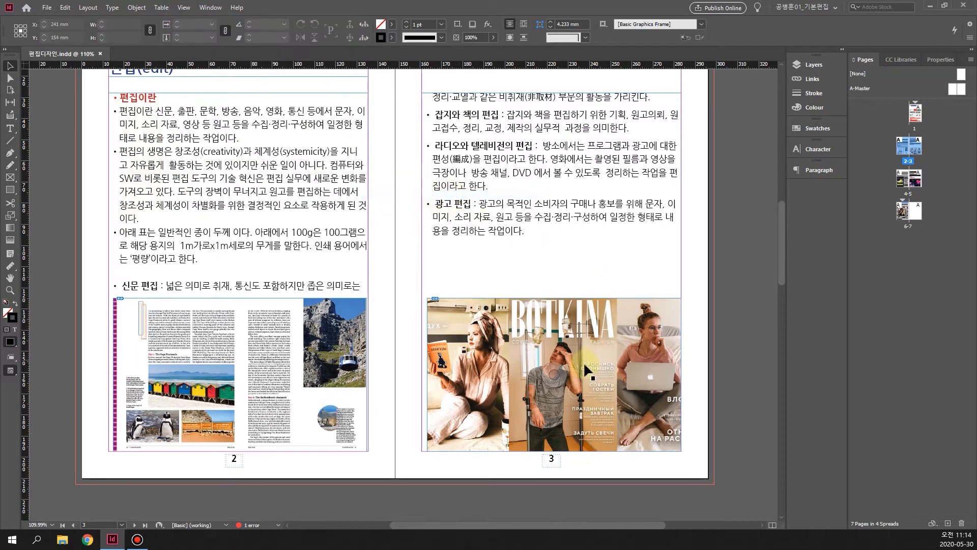
# - Examine the placed images and text layout on pages 2 to 7 and return to the cover page
pyautogui.scroll(-8, 567, 356)
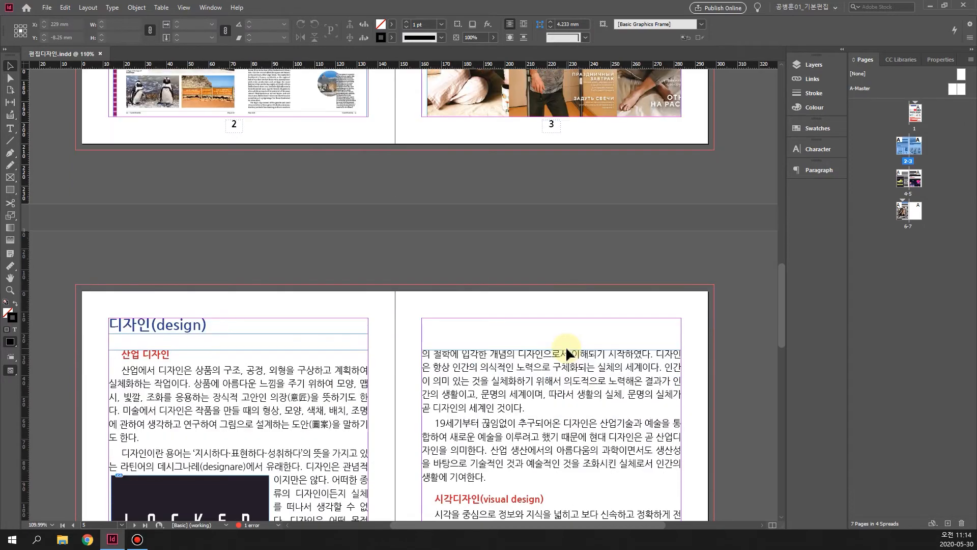
pyautogui.scroll(-2, 566, 346)
pyautogui.scroll(-2, 563, 351)
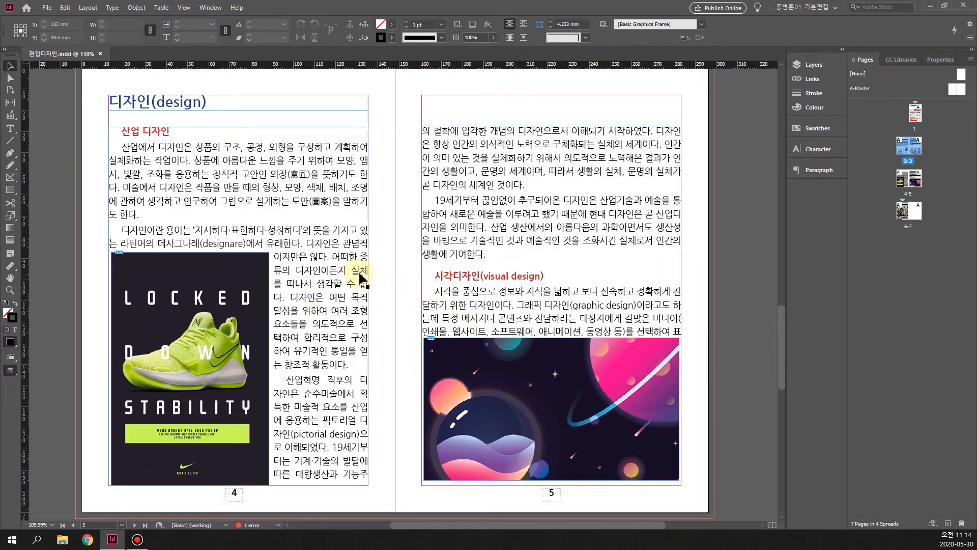
pyautogui.scroll(-8, 359, 278)
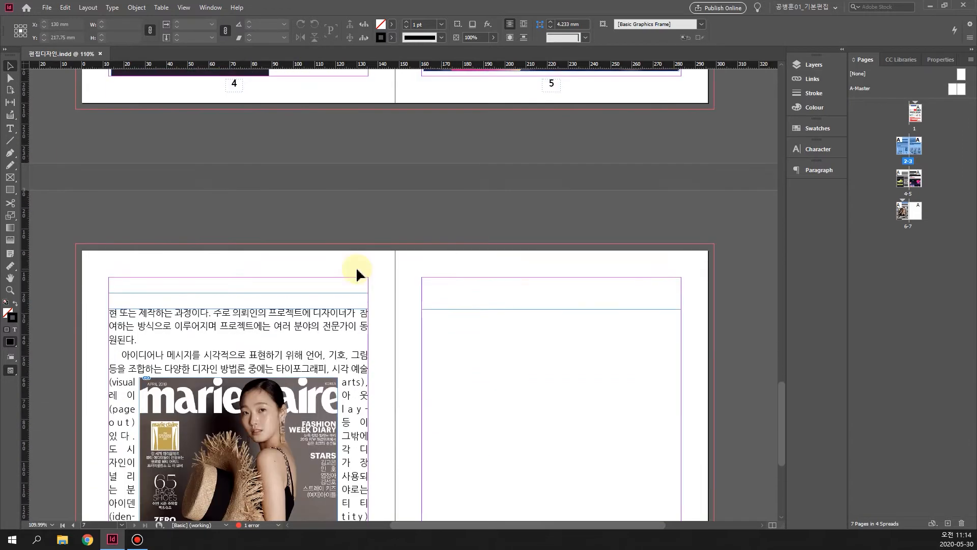
pyautogui.scroll(5, 360, 287)
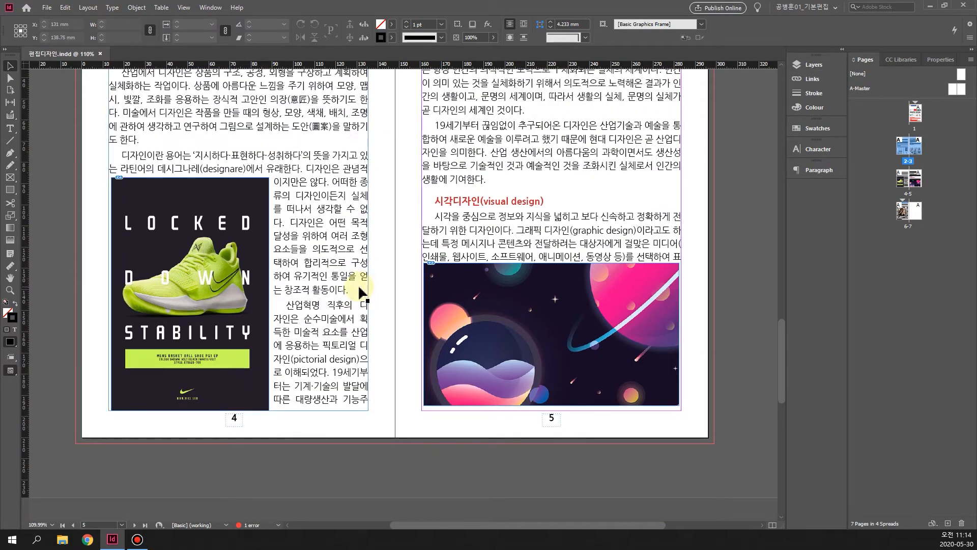
pyautogui.scroll(1, 359, 292)
pyautogui.scroll(1, 359, 292)
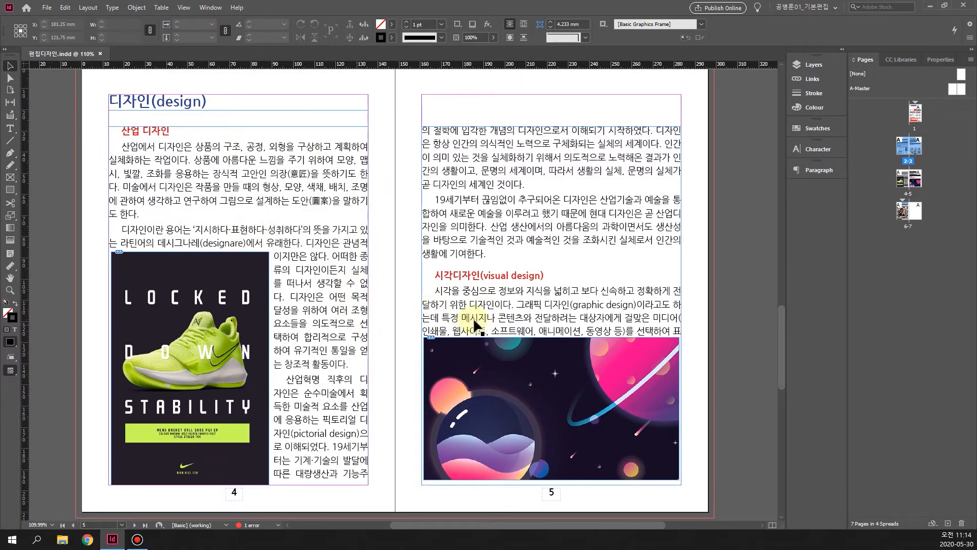
pyautogui.scroll(10, 431, 304)
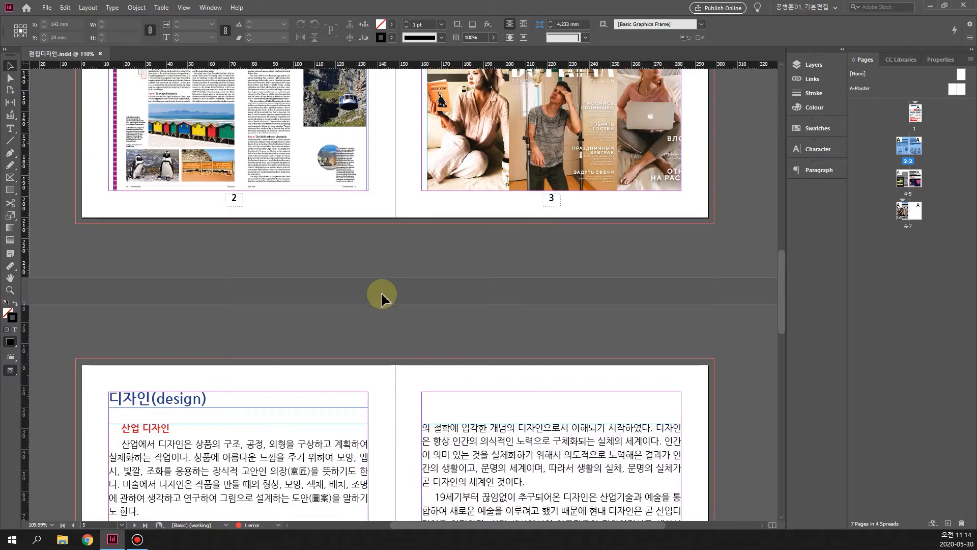
pyautogui.scroll(7, 381, 299)
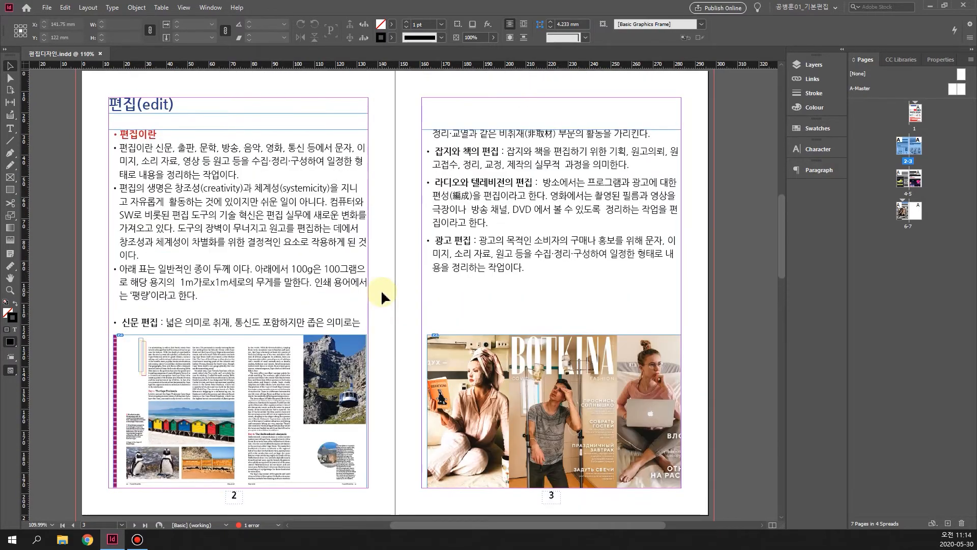
pyautogui.scroll(3, 375, 294)
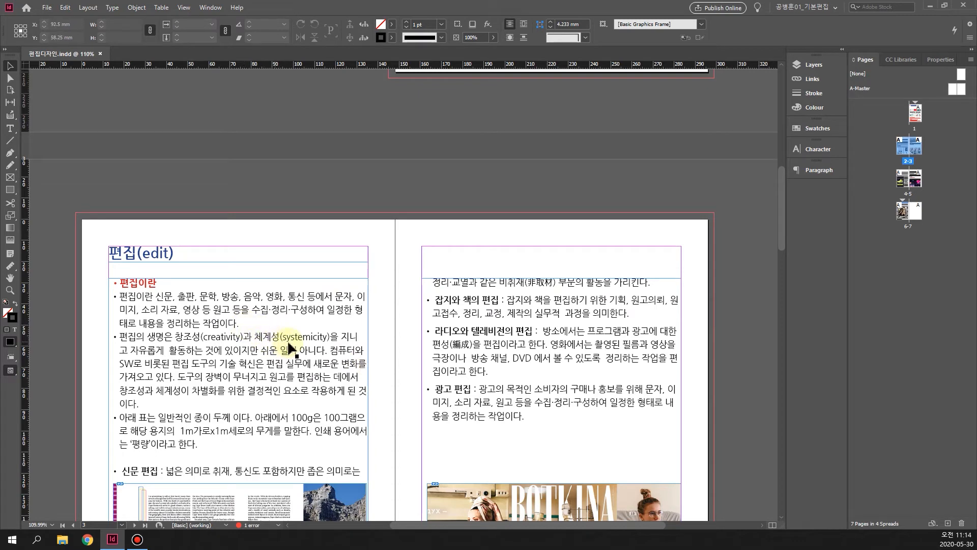
pyautogui.scroll(9, 279, 341)
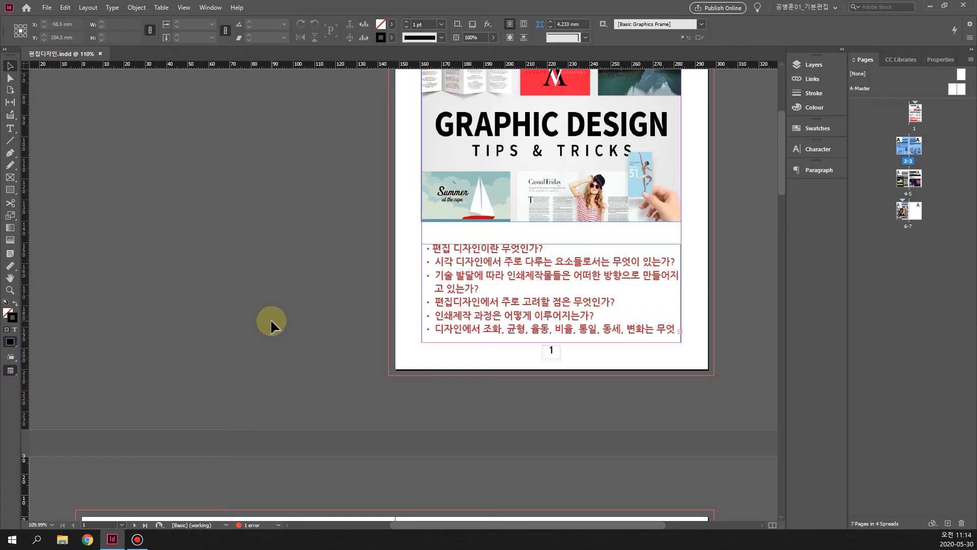
pyautogui.scroll(-1, 271, 323)
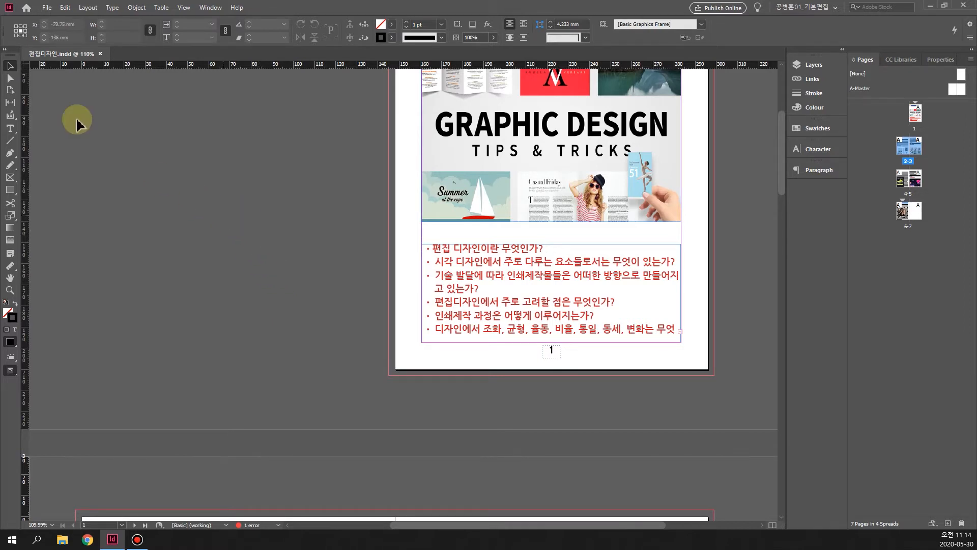
# - Examine the page size, orientation, margins and bleed in the document setup, and close it without applying changes
pyautogui.click(46, 8)
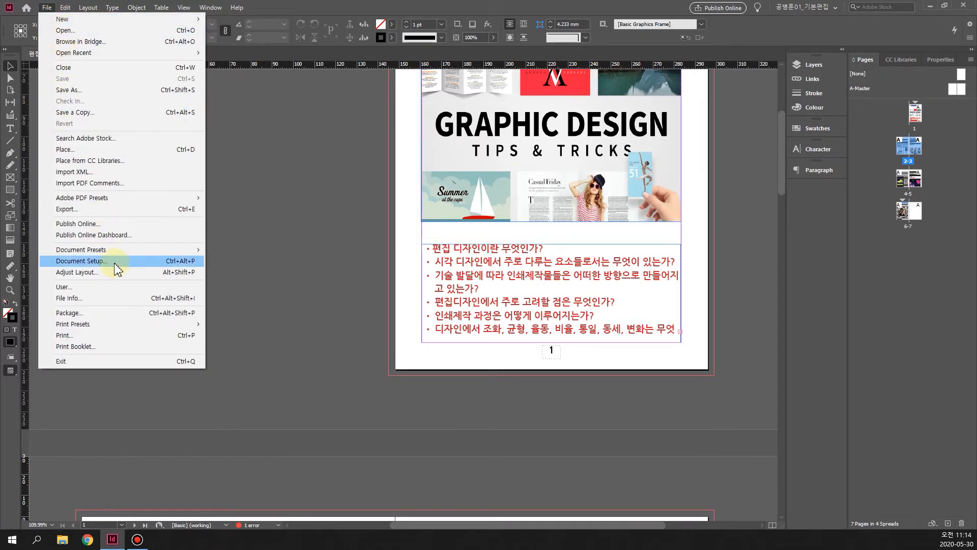
pyautogui.click(114, 264)
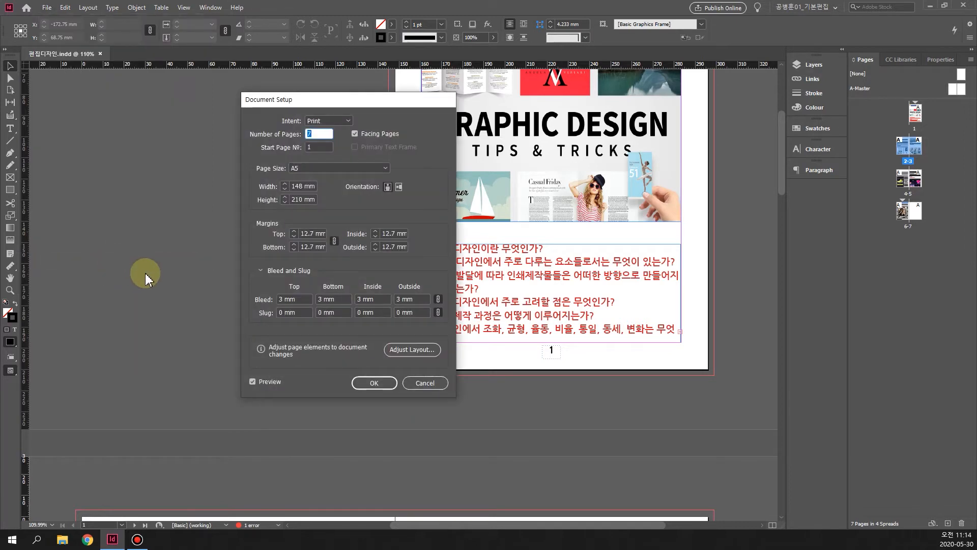
pyautogui.moveTo(346, 107); pyautogui.dragTo(261, 103)
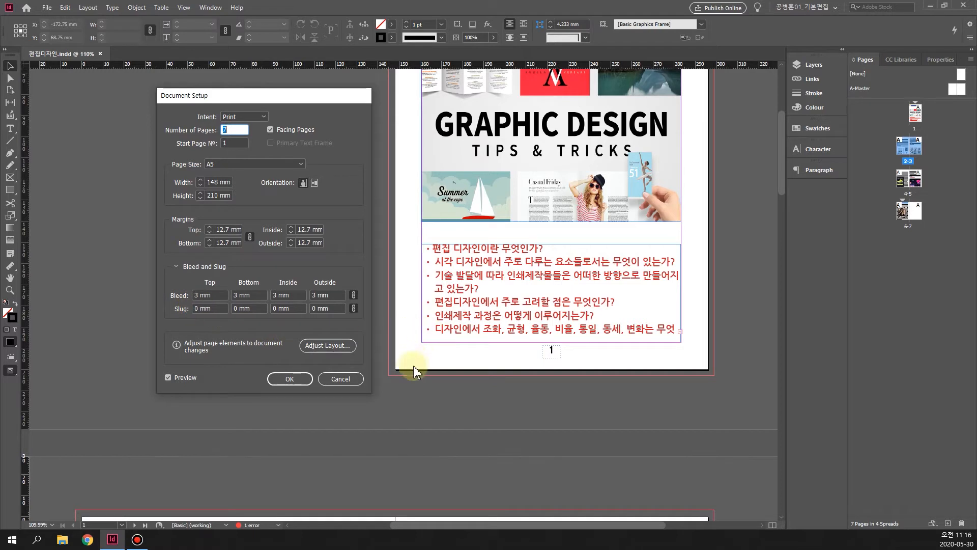
pyautogui.click(783, 169)
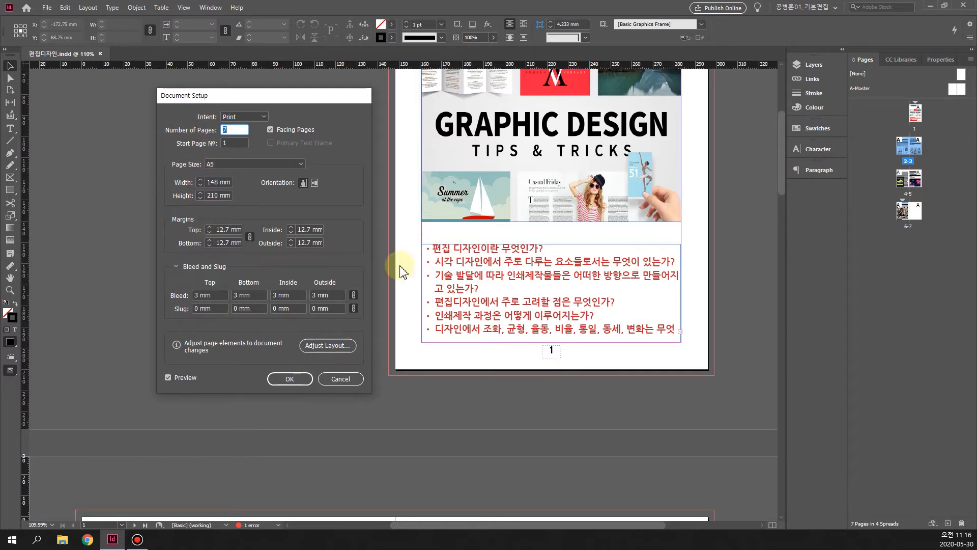
pyautogui.click(340, 380)
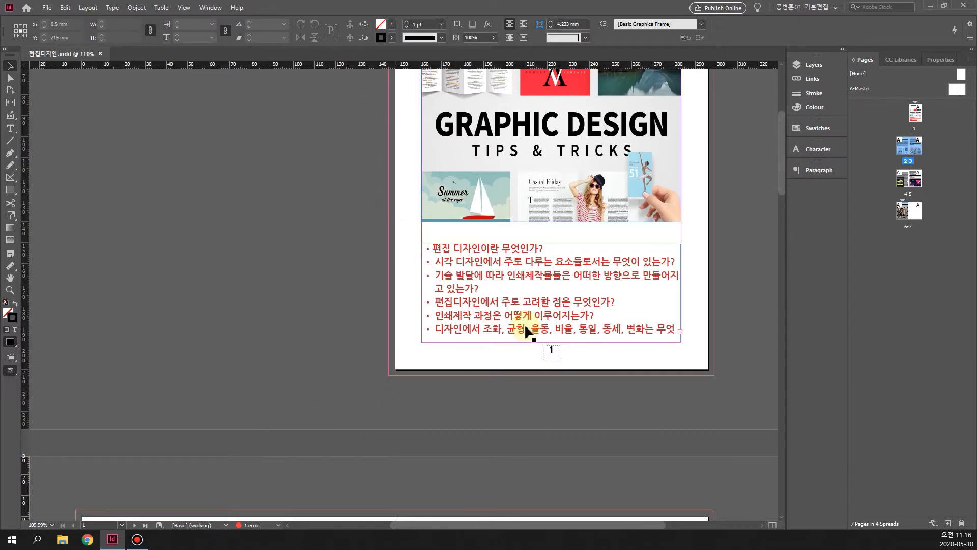
# - Compare the cover's title and bulleted questions with the heading, subheading and bulleted body text on pages 2 and 3
pyautogui.scroll(5, 588, 340)
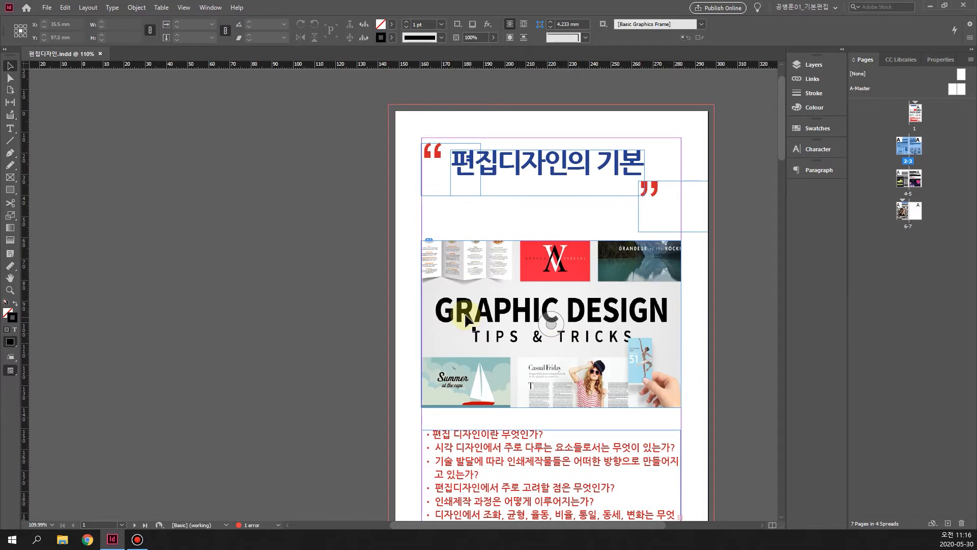
pyautogui.scroll(-2, 465, 319)
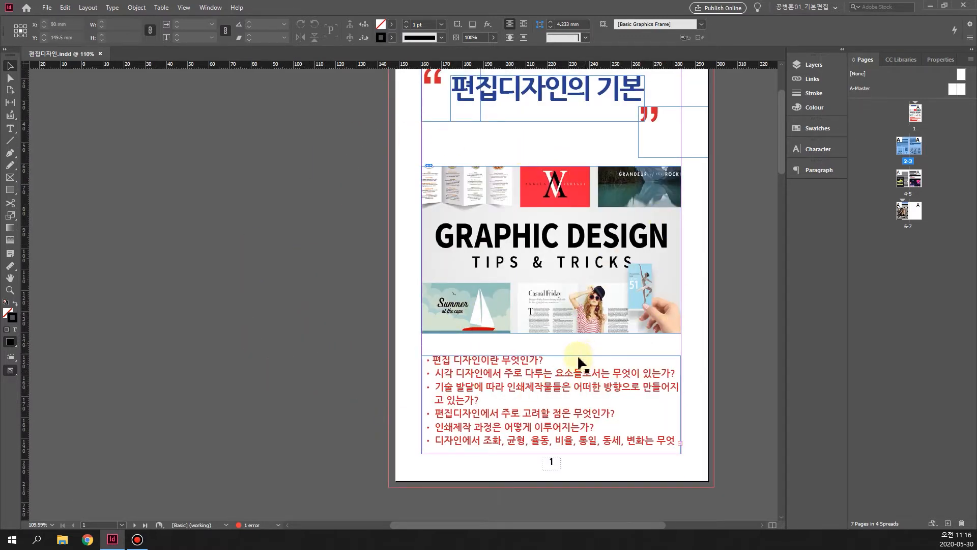
pyautogui.scroll(-9, 347, 351)
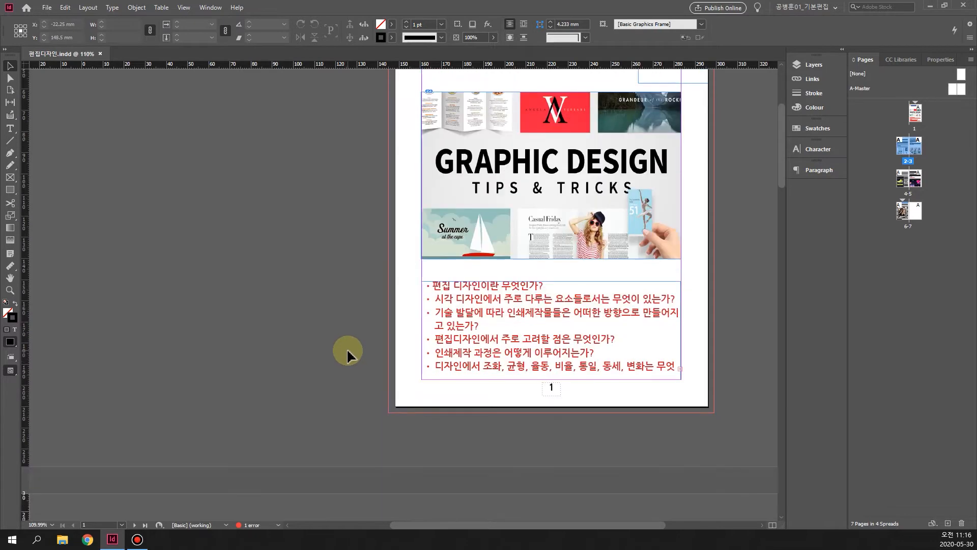
pyautogui.scroll(-3, 346, 349)
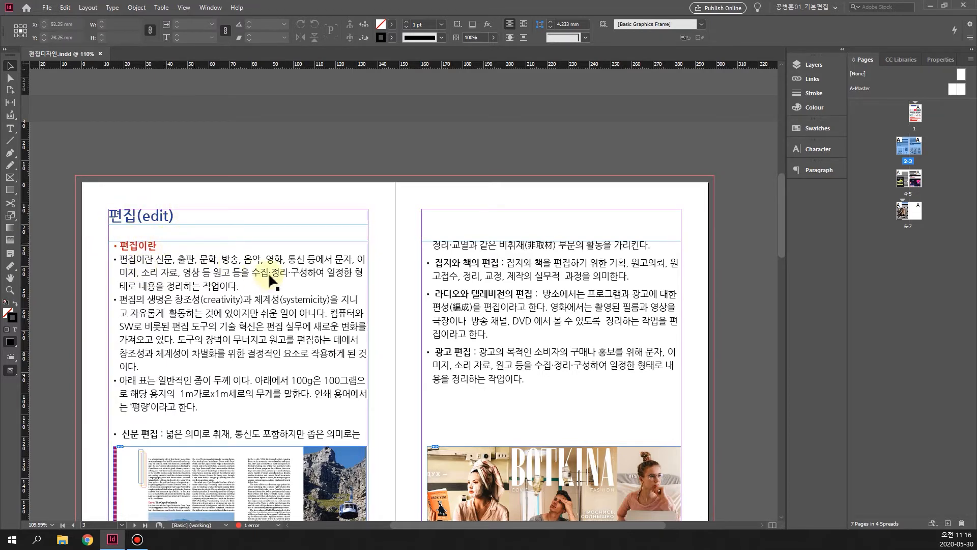
pyautogui.moveTo(780, 221)
pyautogui.mouseDown()
pyautogui.moveTo(773, 113)
pyautogui.moveTo(764, 120)
pyautogui.moveTo(768, 233)
pyautogui.mouseUp()
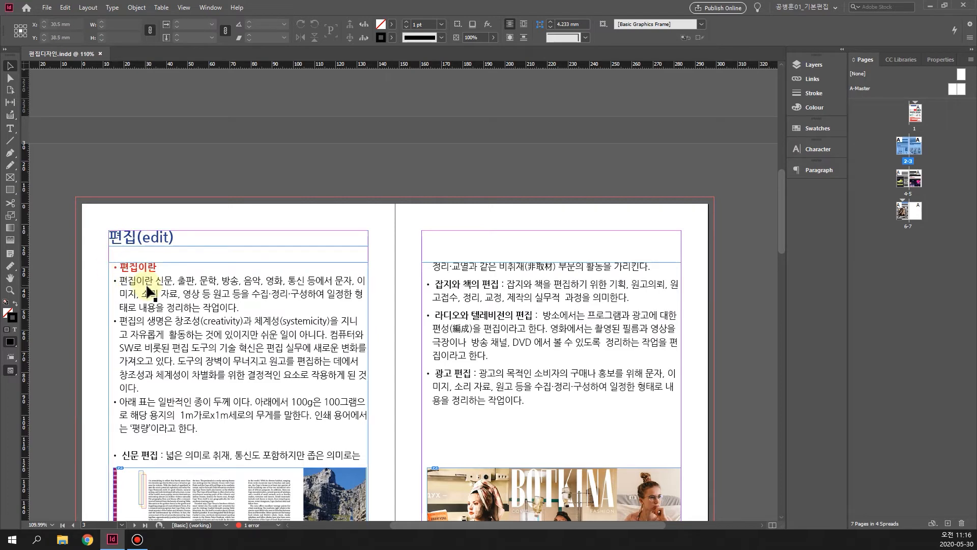
pyautogui.scroll(-2, 147, 291)
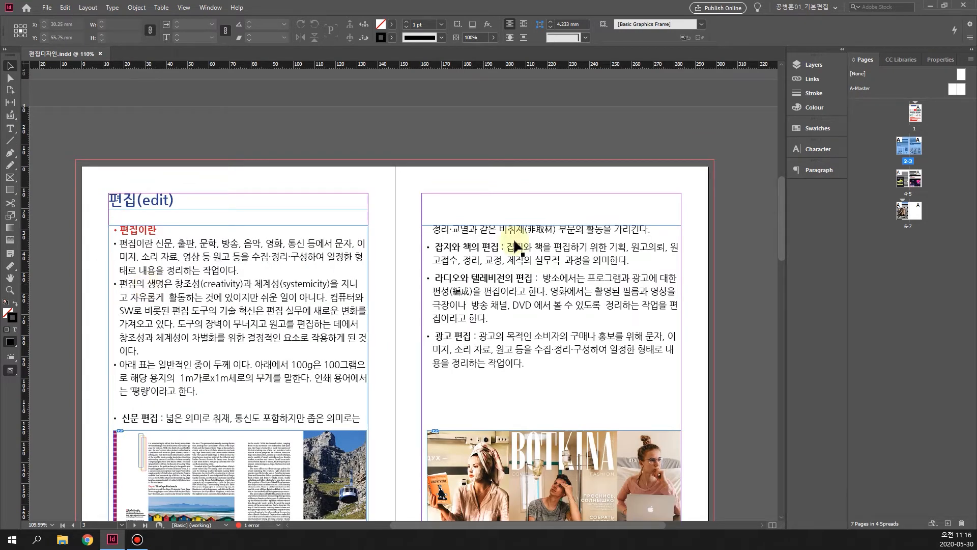
pyautogui.moveTo(781, 242); pyautogui.dragTo(781, 261)
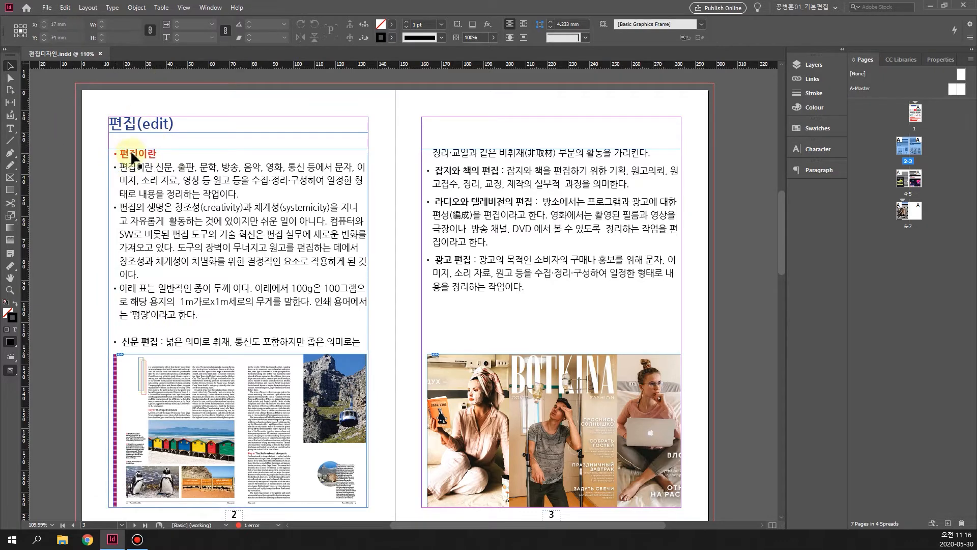
pyautogui.moveTo(783, 223); pyautogui.dragTo(784, 154)
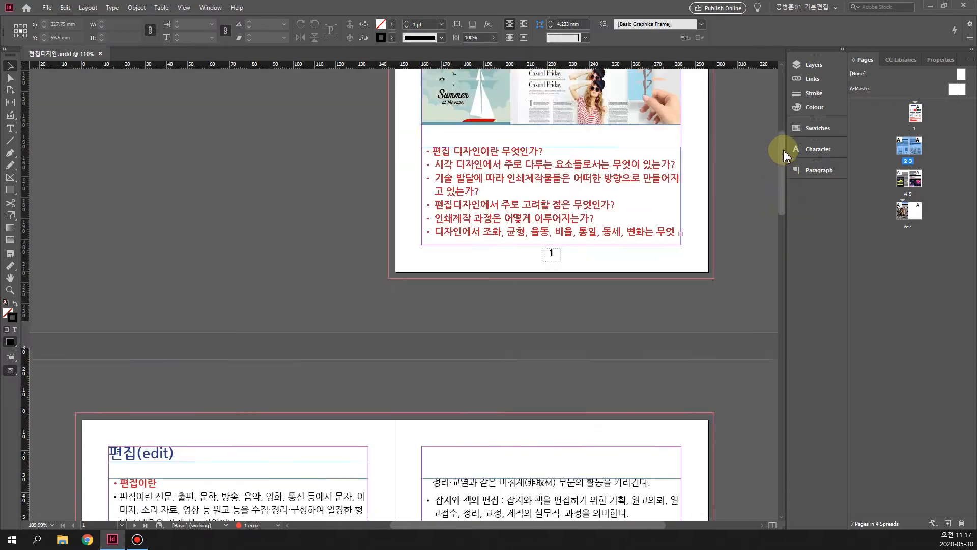
pyautogui.moveTo(780, 193); pyautogui.dragTo(781, 246)
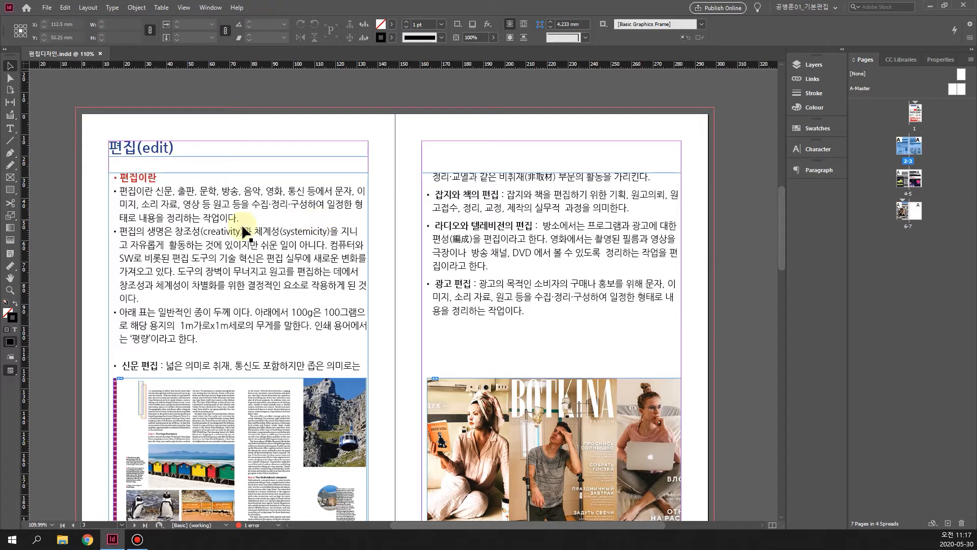
# - Compare the text formatting and image placement of the 편집(edit) spread with those of the 디자인(design) spread
pyautogui.scroll(-3, 321, 250)
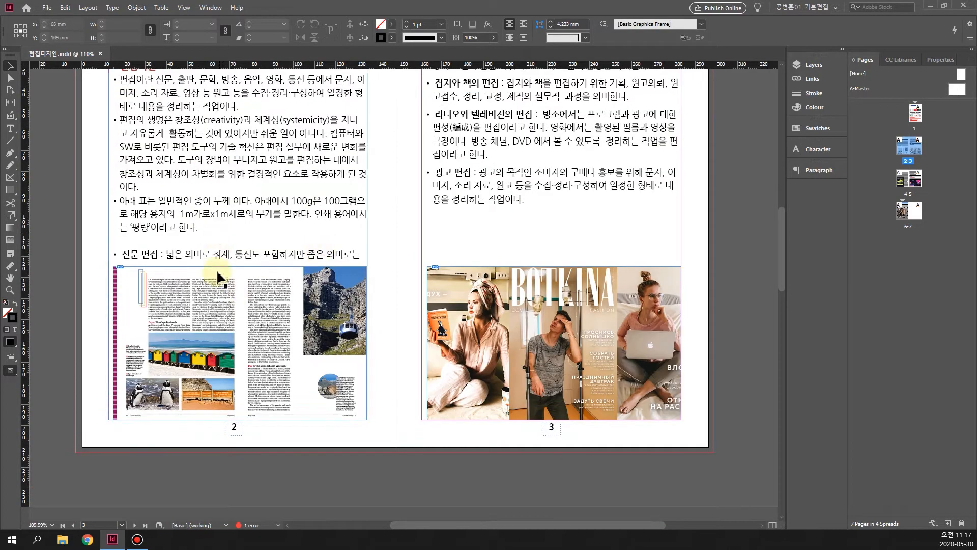
pyautogui.scroll(-7, 377, 318)
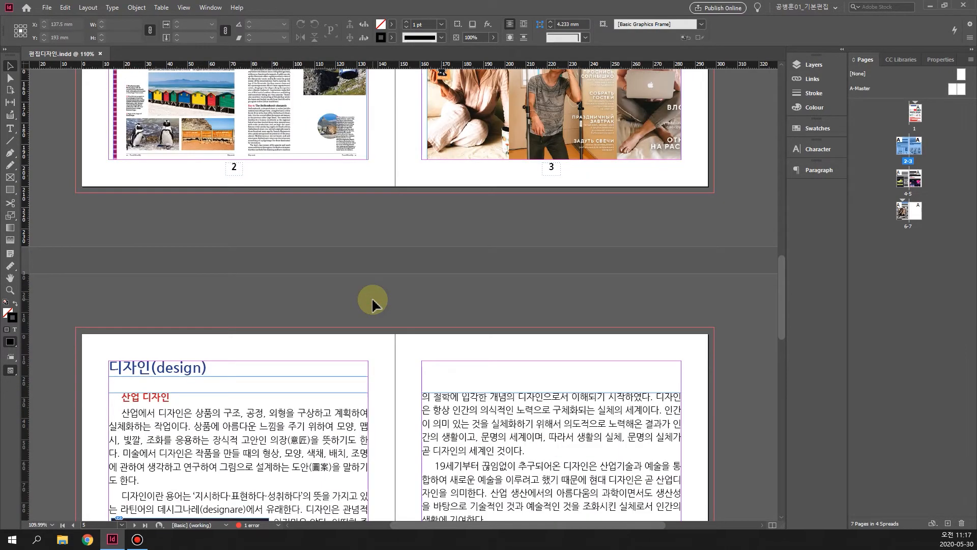
pyautogui.scroll(-4, 372, 303)
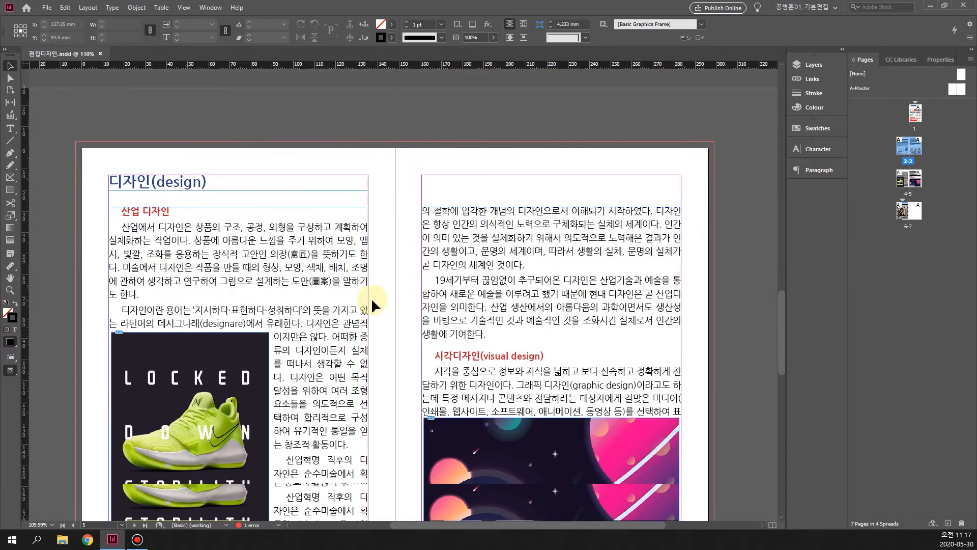
pyautogui.scroll(9, 369, 305)
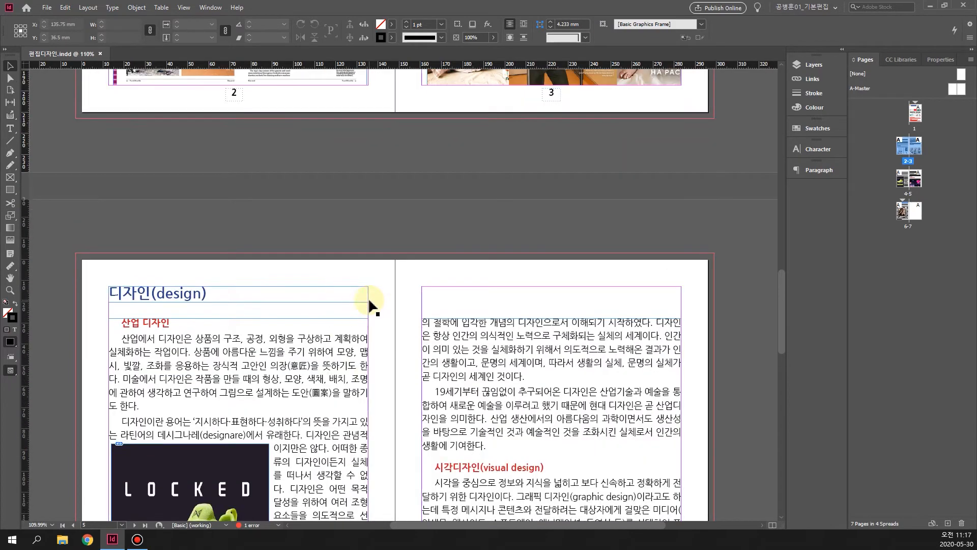
pyautogui.scroll(1, 370, 303)
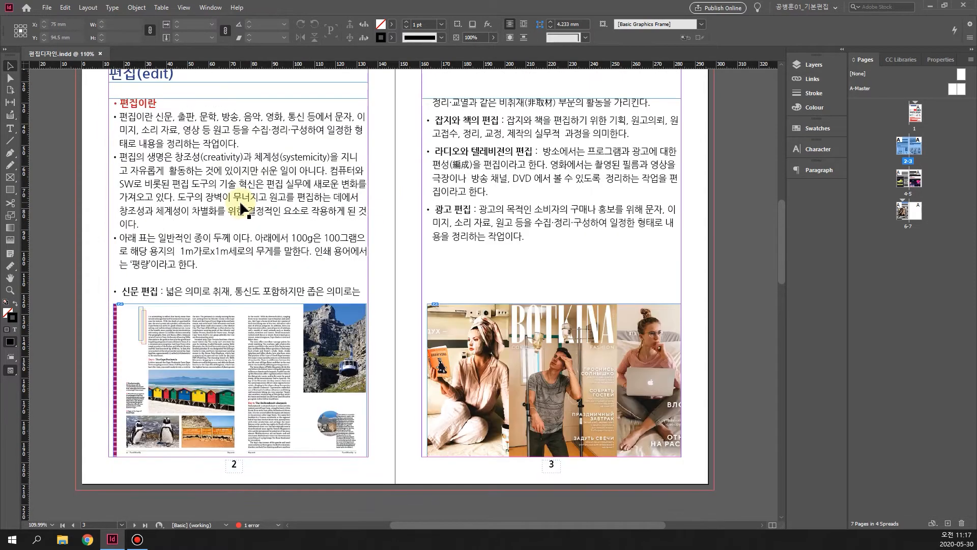
pyautogui.scroll(3, 259, 244)
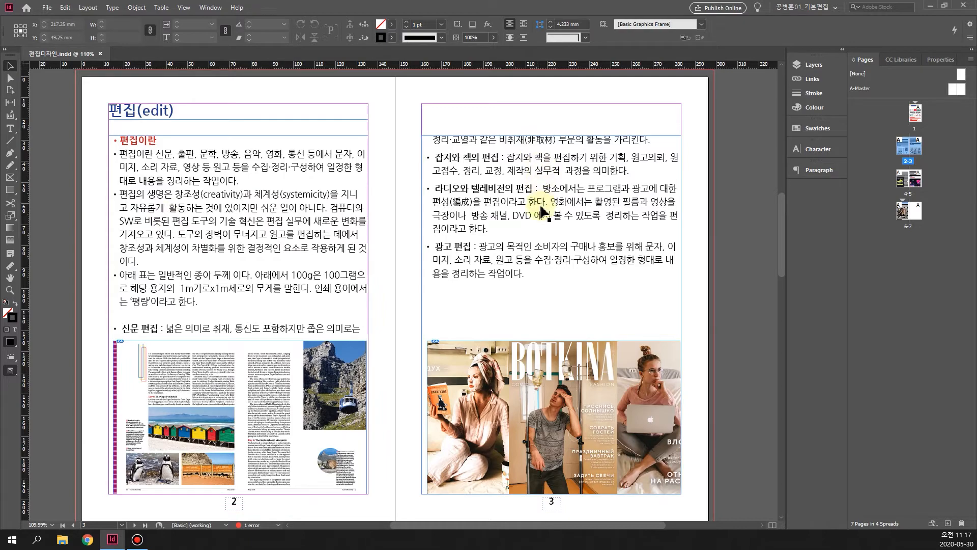
# - Examine the red subheadings, body paragraphs and text wrapped around images on pages 4 to 7, and return to the cover
pyautogui.scroll(-3, 432, 301)
pyautogui.scroll(-14, 430, 293)
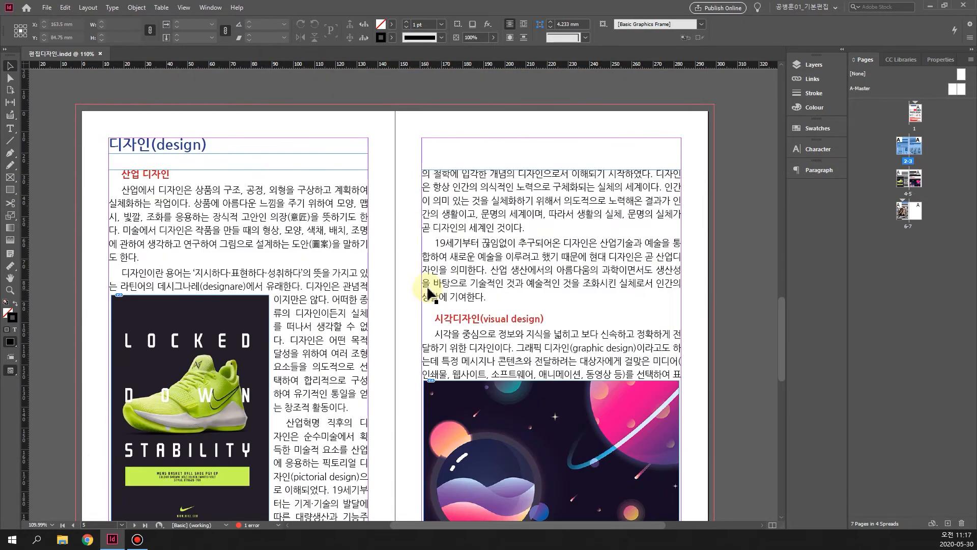
pyautogui.scroll(-1, 393, 283)
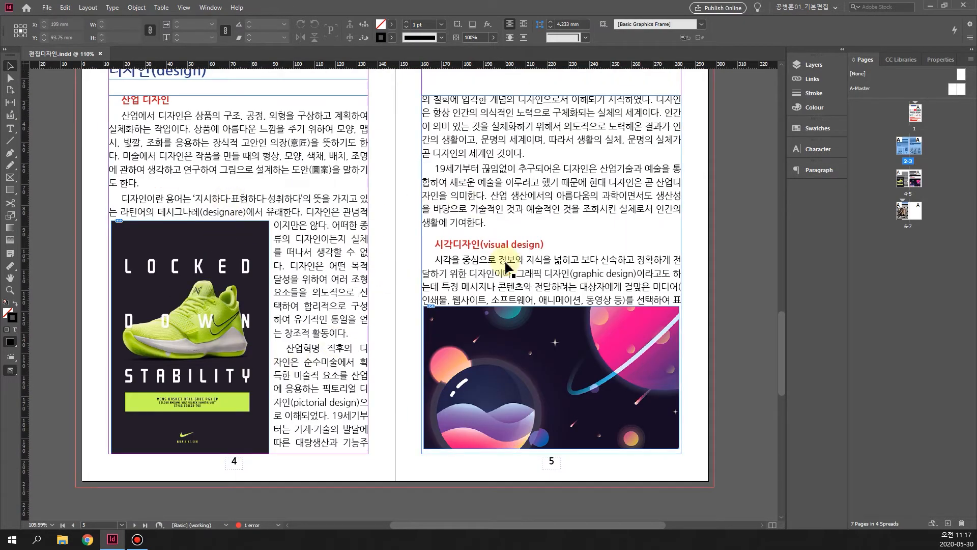
pyautogui.scroll(-2, 330, 275)
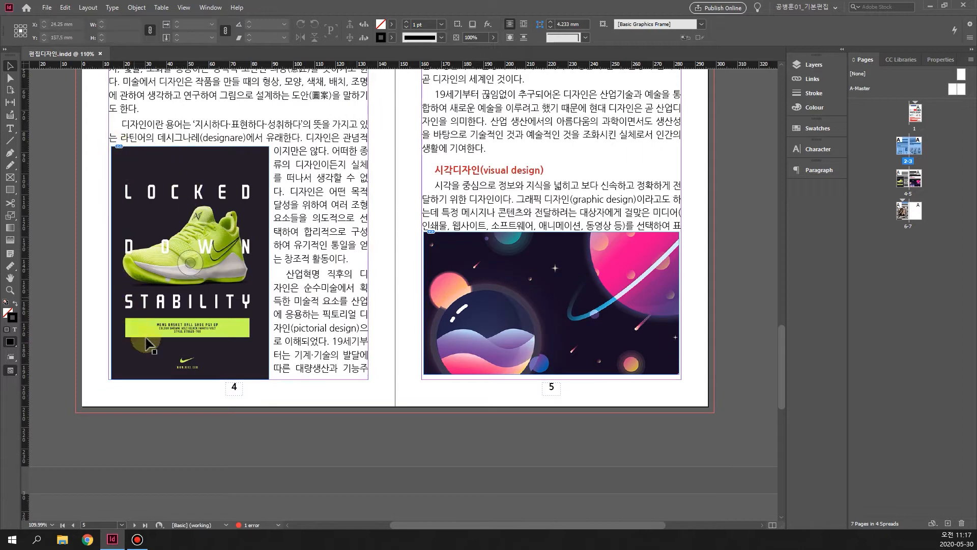
pyautogui.scroll(-2, 216, 316)
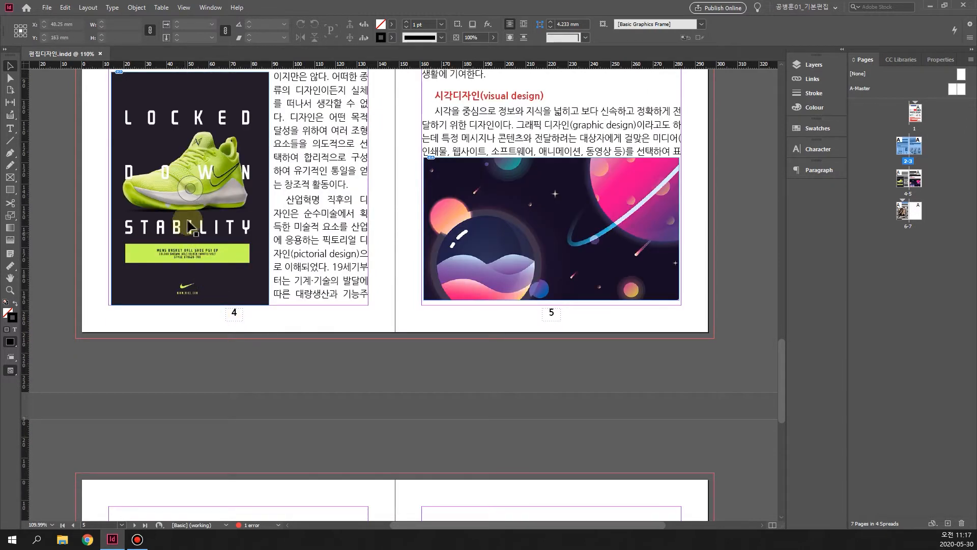
pyautogui.scroll(-10, 262, 240)
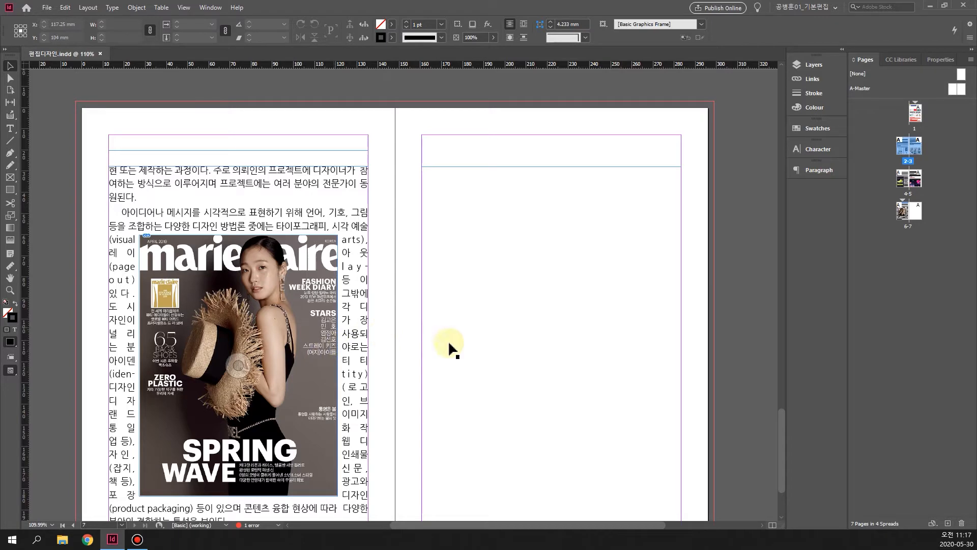
pyautogui.scroll(-3, 293, 350)
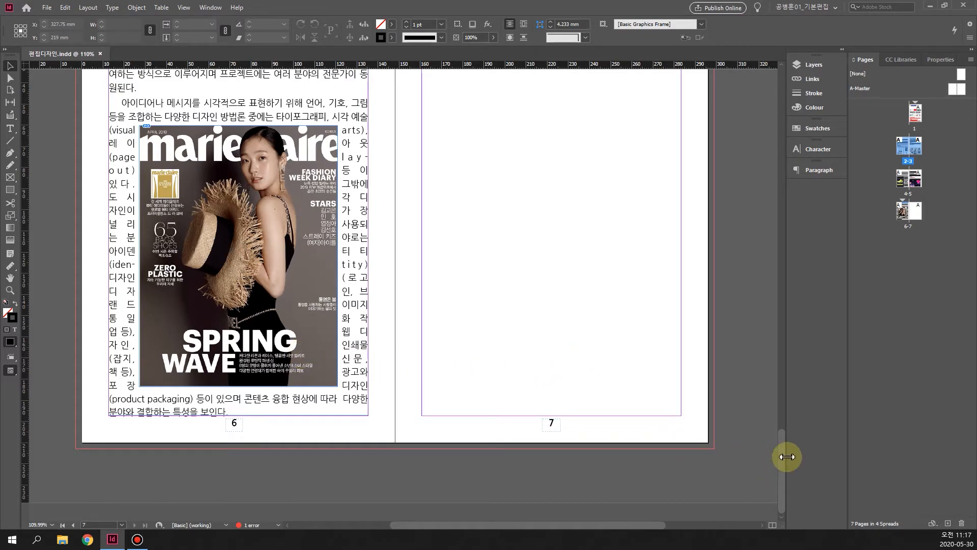
pyautogui.moveTo(781, 447); pyautogui.dragTo(778, 109)
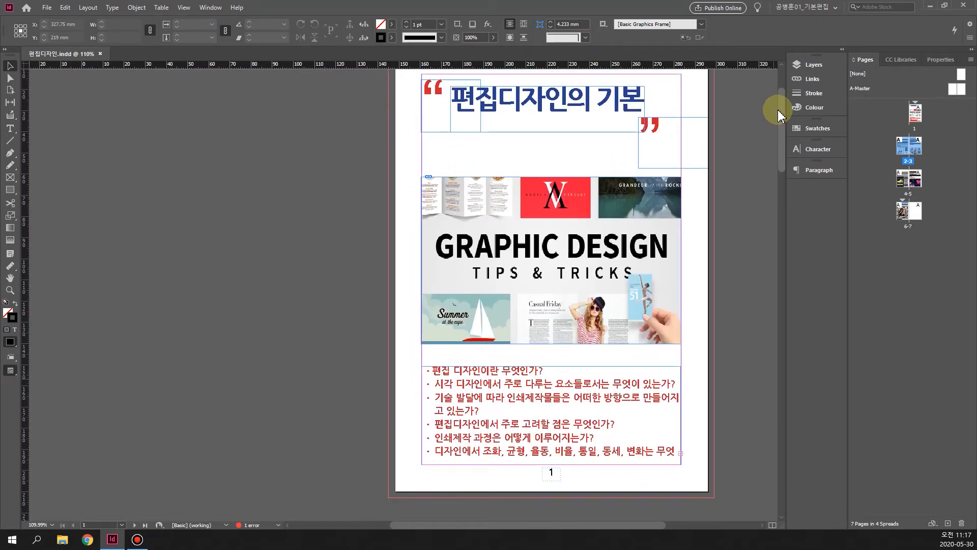
# - Go over the blue headings, red subheadings and body paragraphs on pages 2 to 5 once more
pyautogui.moveTo(778, 110); pyautogui.dragTo(774, 203)
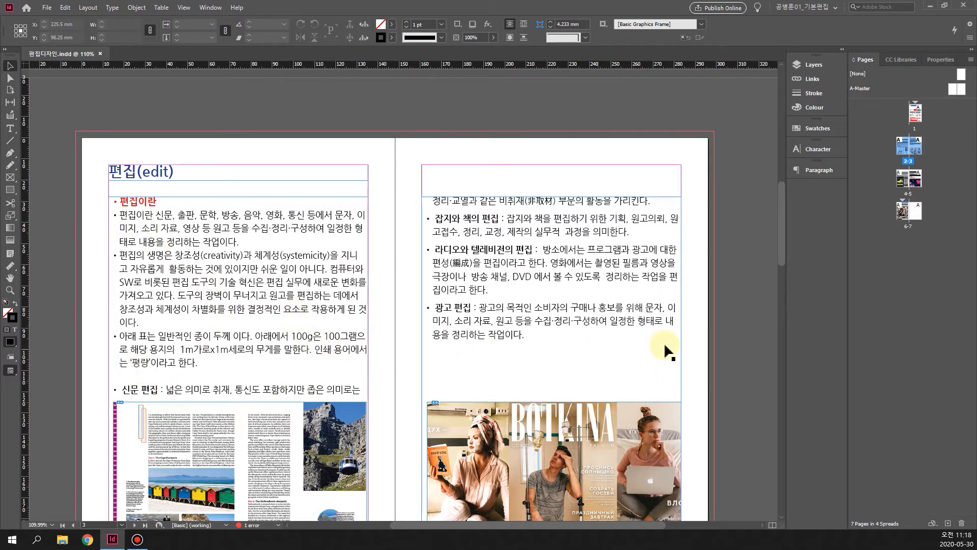
pyautogui.scroll(-4, 781, 236)
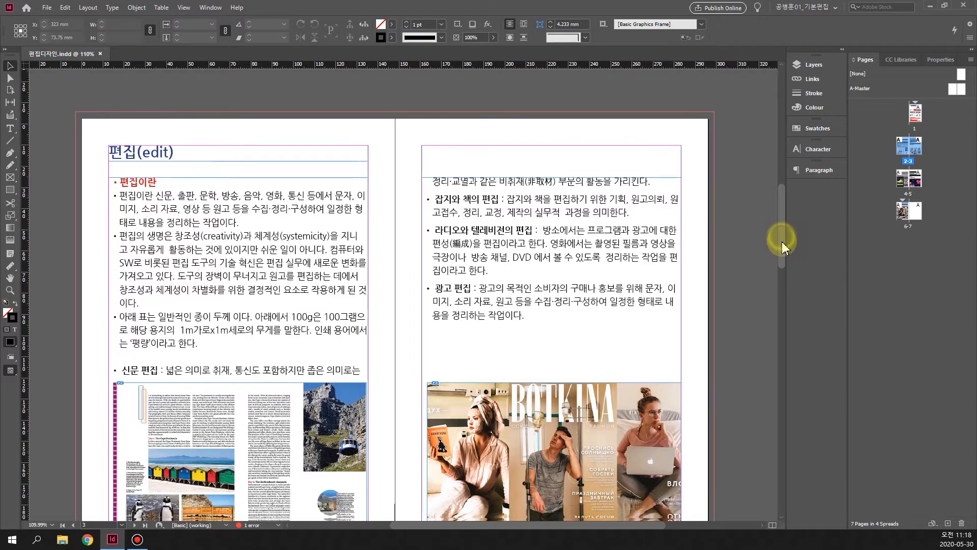
pyautogui.scroll(-5, 782, 260)
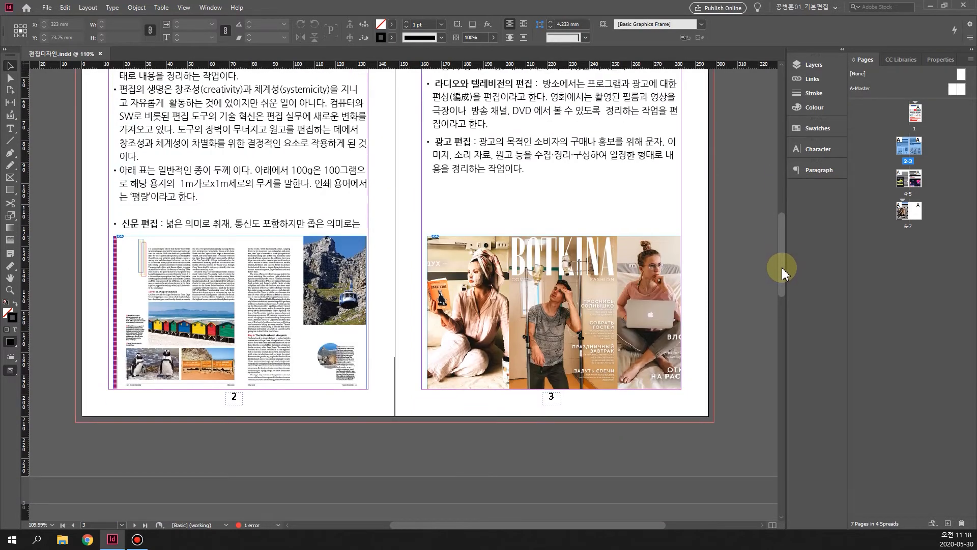
pyautogui.moveTo(781, 268); pyautogui.dragTo(772, 389)
pyautogui.scroll(1, 774, 376)
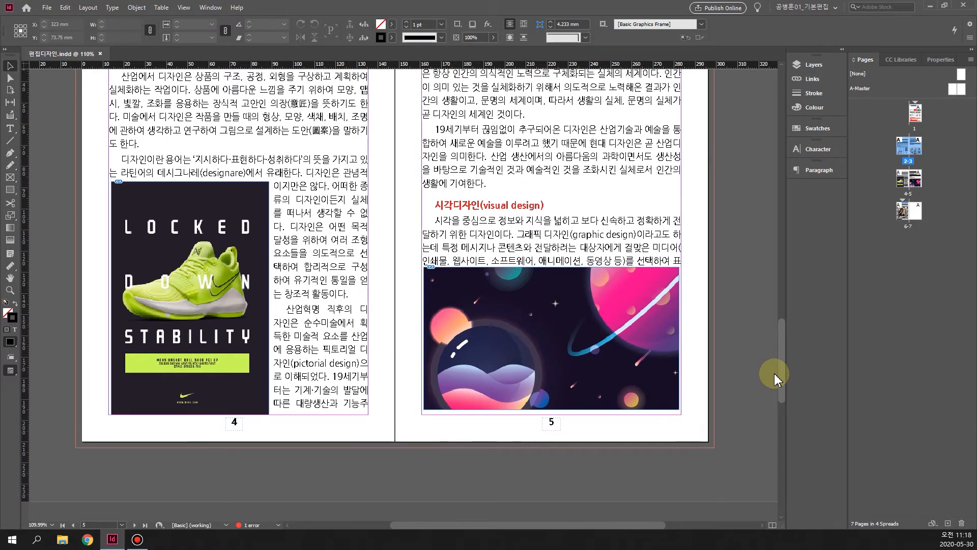
pyautogui.scroll(8, 774, 374)
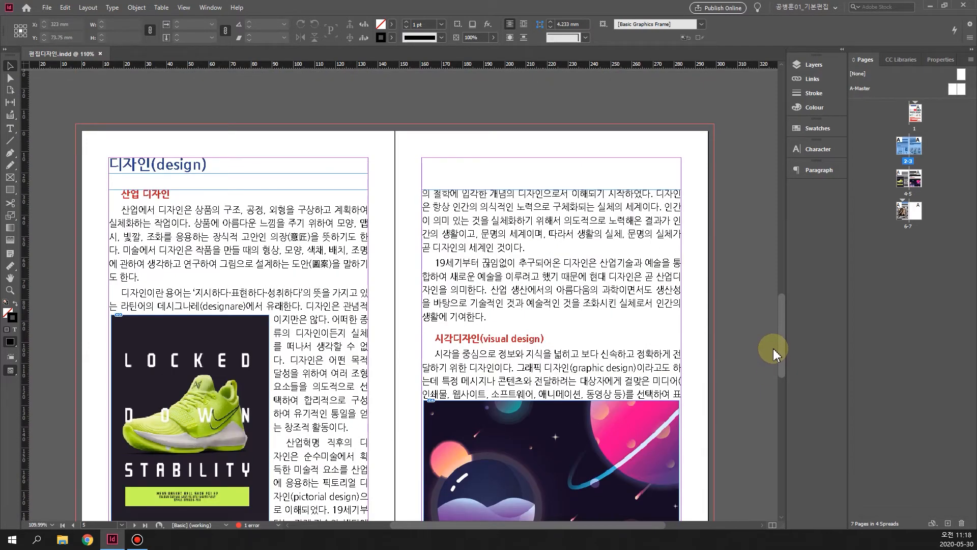
pyautogui.scroll(-2, 773, 352)
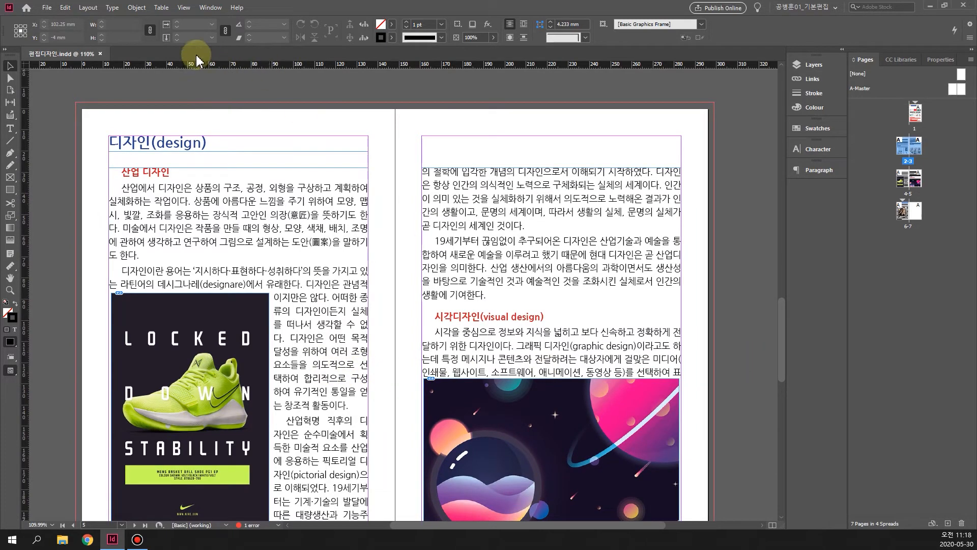
# - Open Preflight from the output features and place it over the 디자인(design) spread
pyautogui.click(46, 7)
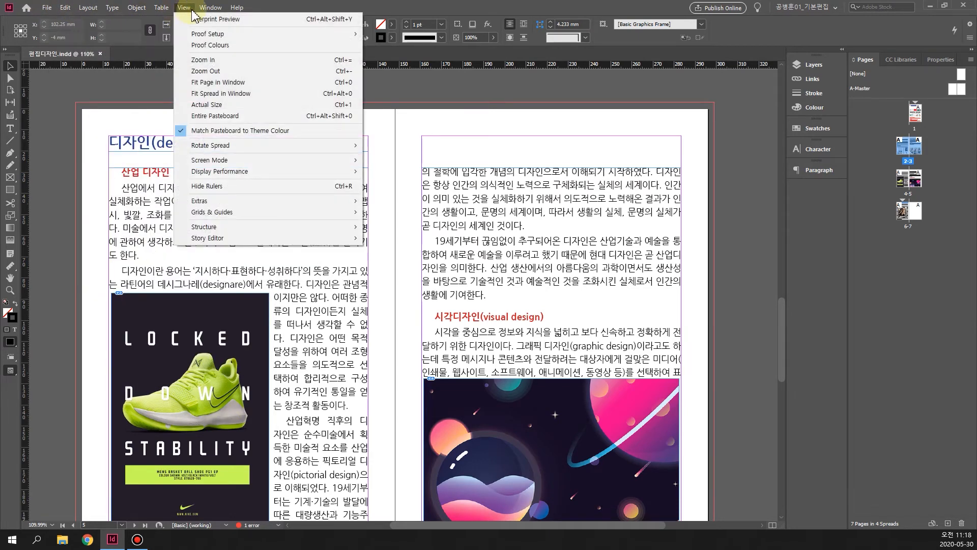
pyautogui.moveTo(206, 11)
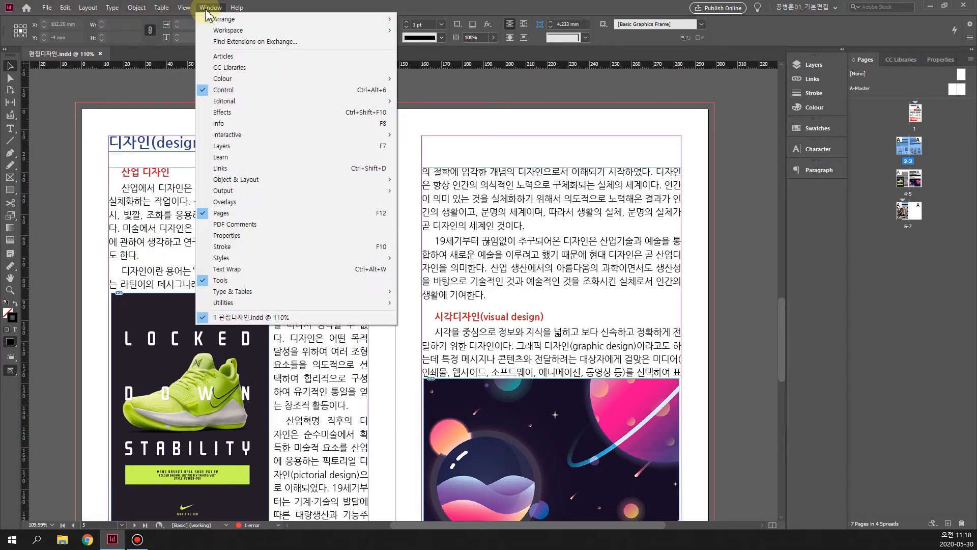
pyautogui.moveTo(301, 193)
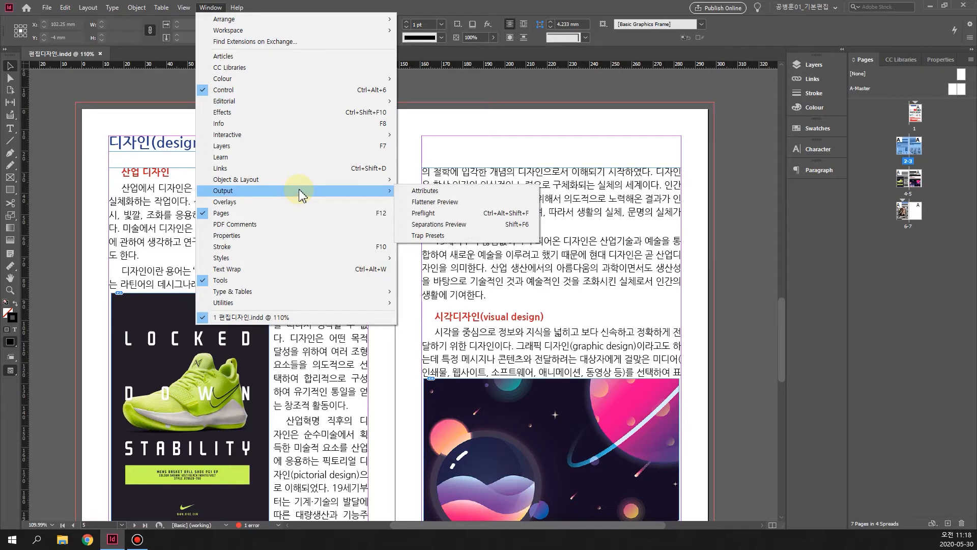
pyautogui.click(423, 215)
pyautogui.moveTo(715, 201); pyautogui.dragTo(497, 148)
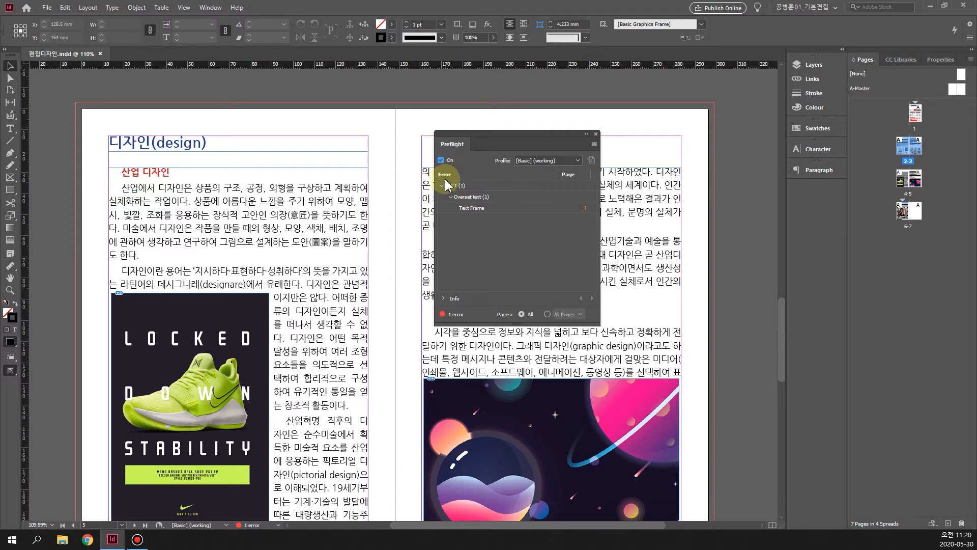
# - Examine the available preflight profiles and the additional preflight commands
pyautogui.click(578, 160)
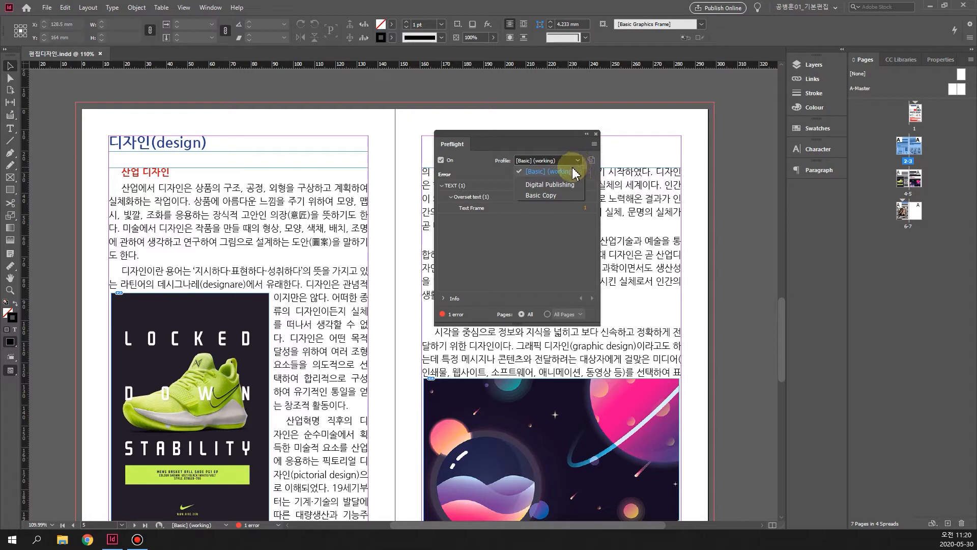
pyautogui.click(492, 184)
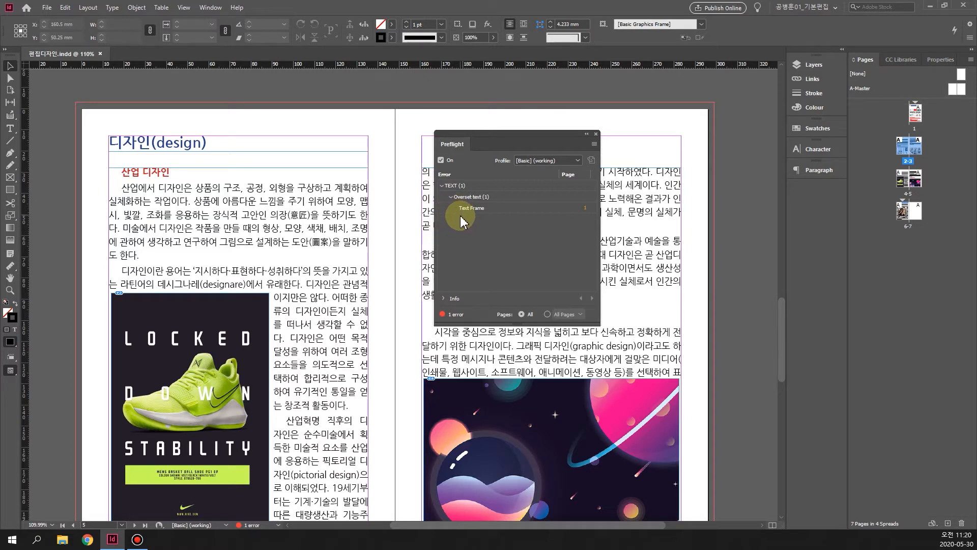
pyautogui.click(594, 145)
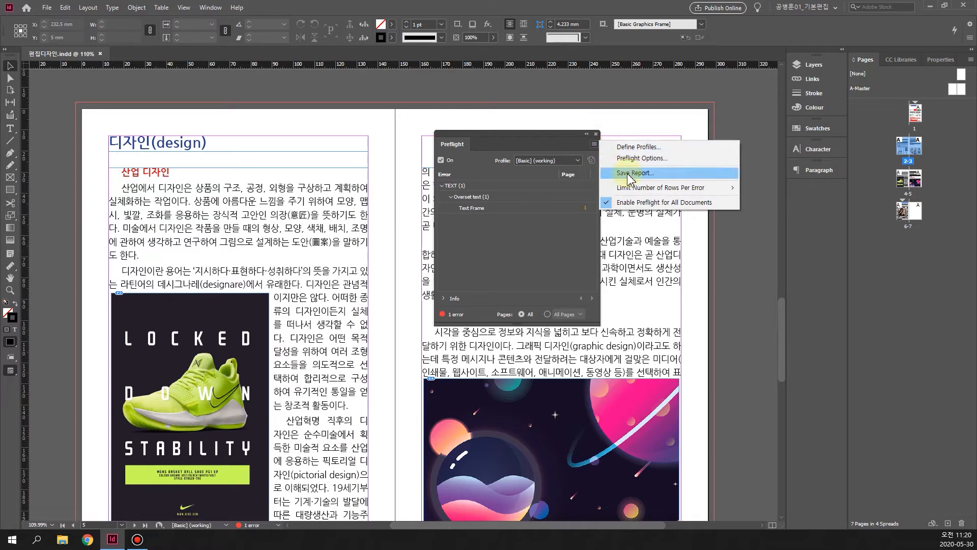
pyautogui.click(530, 252)
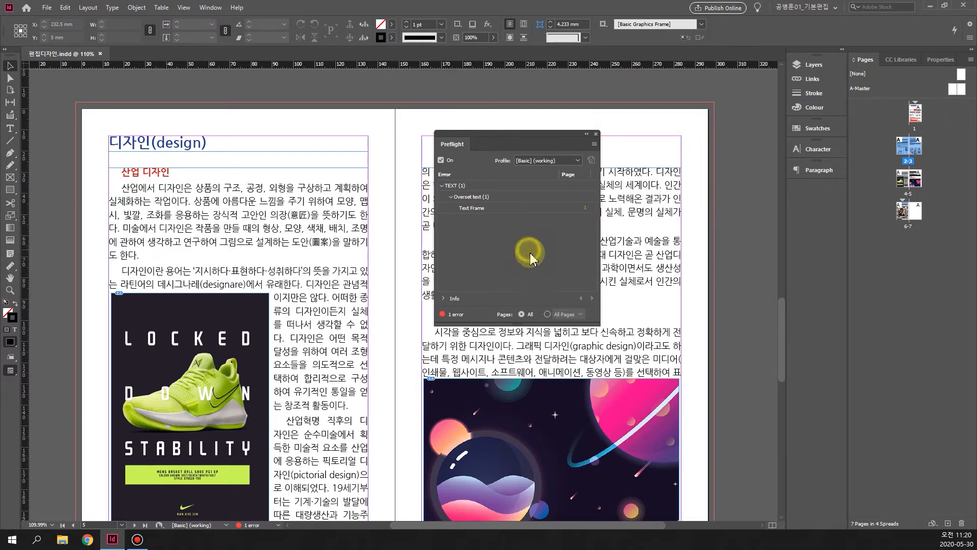
# - Go to the text frame reported with overset text on page 1 and extend it upward to a height of about 51 mm
pyautogui.click(470, 209)
pyautogui.doubleClick(471, 209)
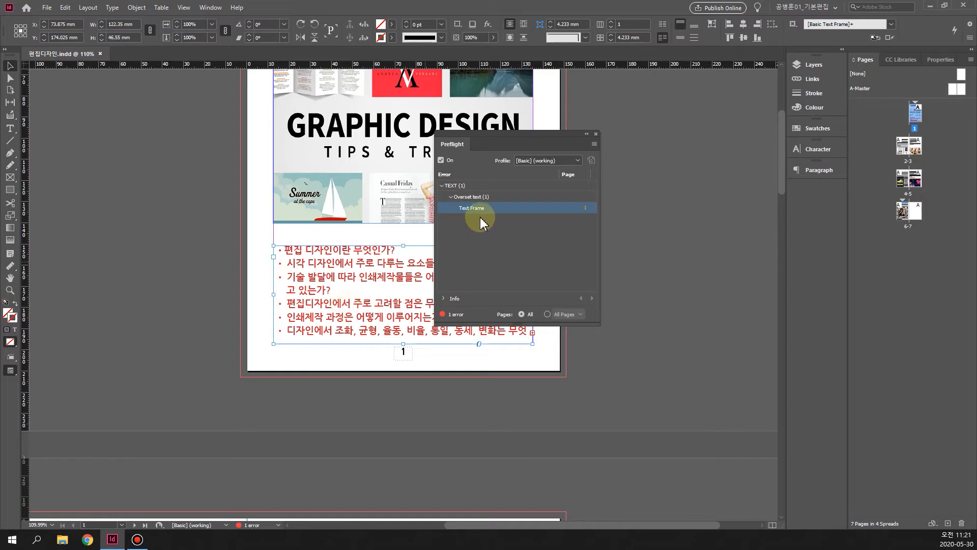
pyautogui.moveTo(500, 140); pyautogui.dragTo(704, 123)
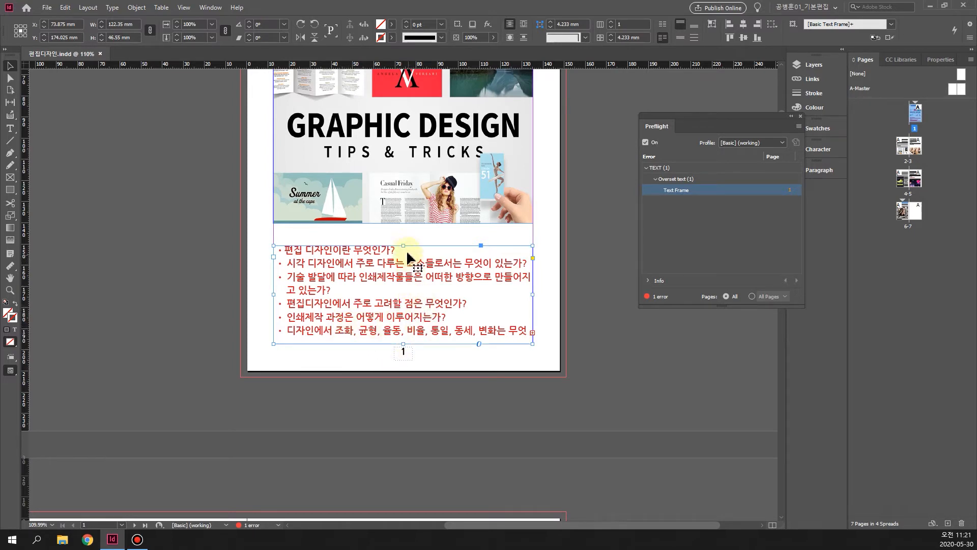
pyautogui.moveTo(403, 245); pyautogui.dragTo(405, 238)
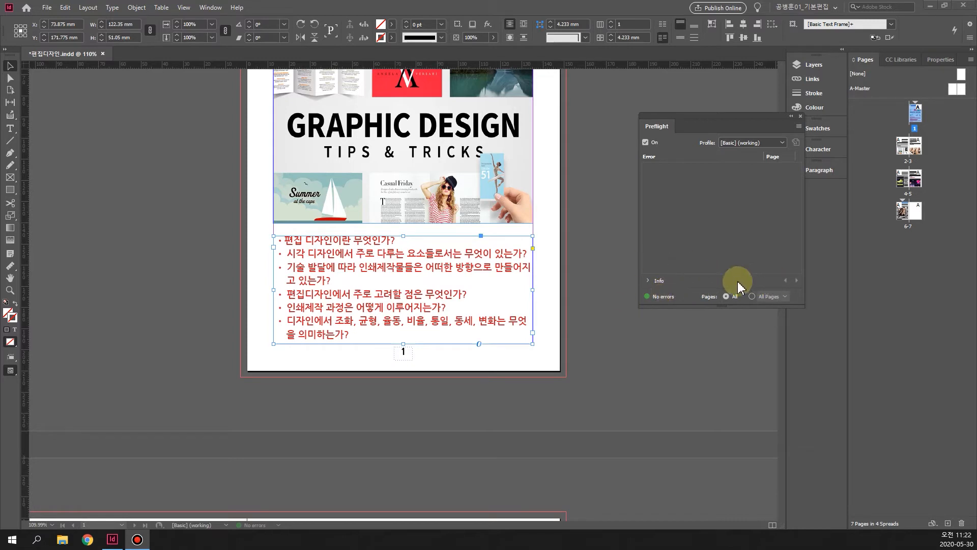
# - Expand the preflight info section and review the Preflight Options, keeping [Basic] as the working profile
pyautogui.click(648, 281)
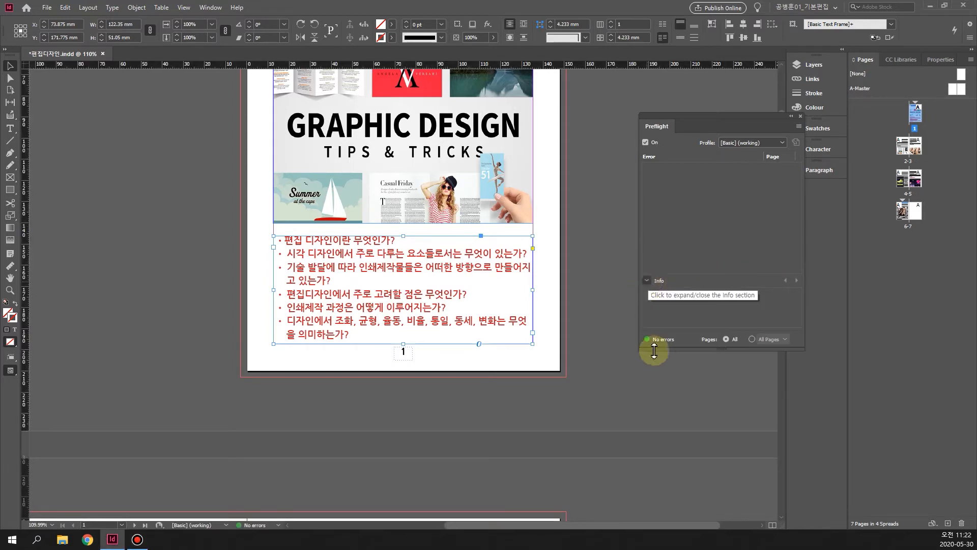
pyautogui.click(798, 129)
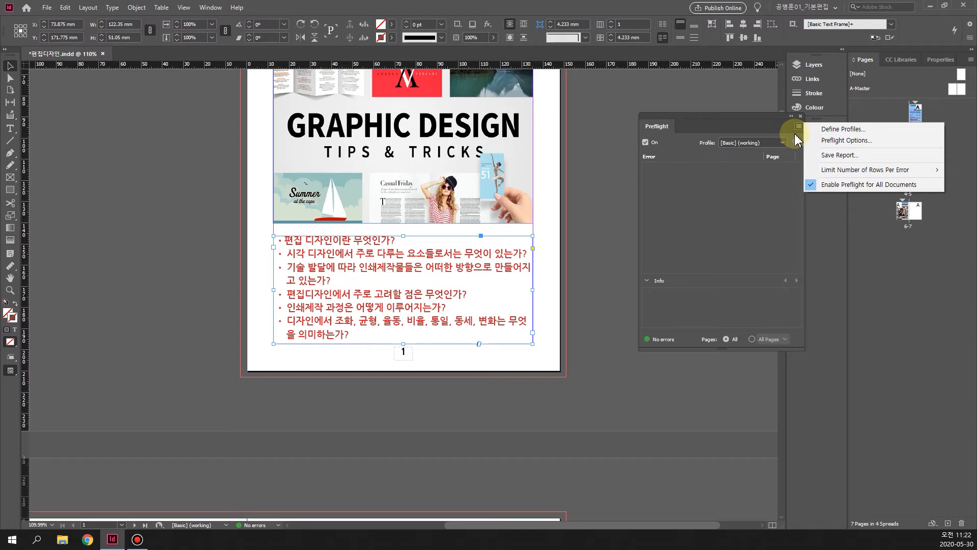
pyautogui.click(858, 141)
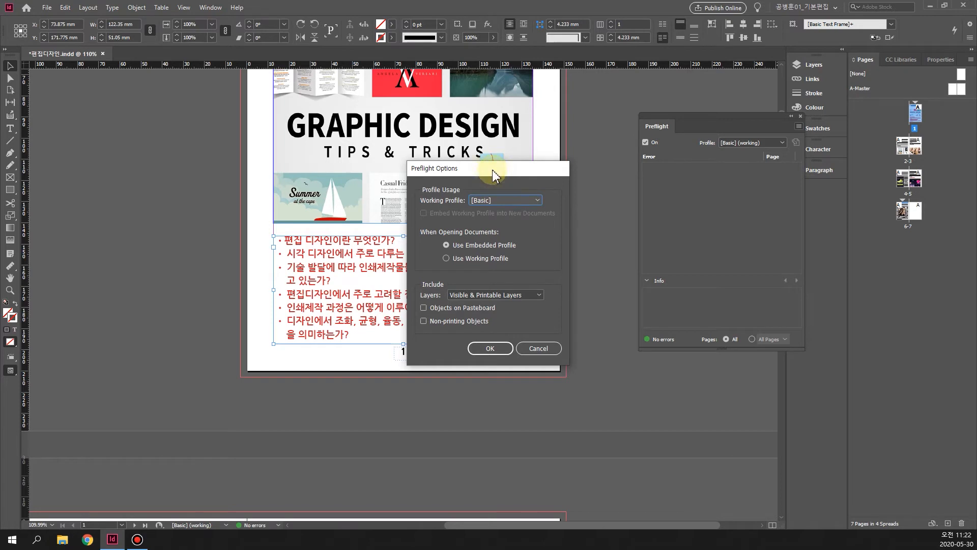
pyautogui.moveTo(494, 175); pyautogui.dragTo(482, 133)
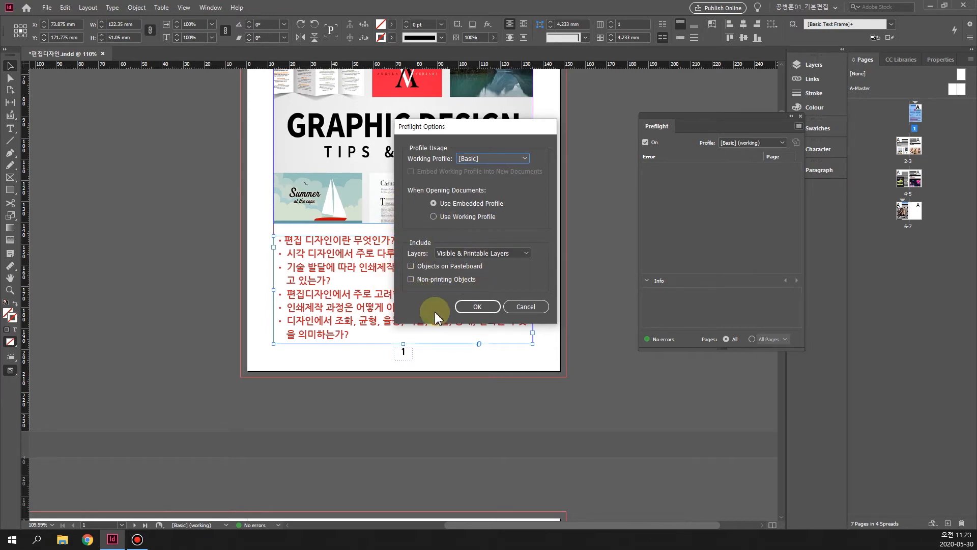
pyautogui.click(479, 306)
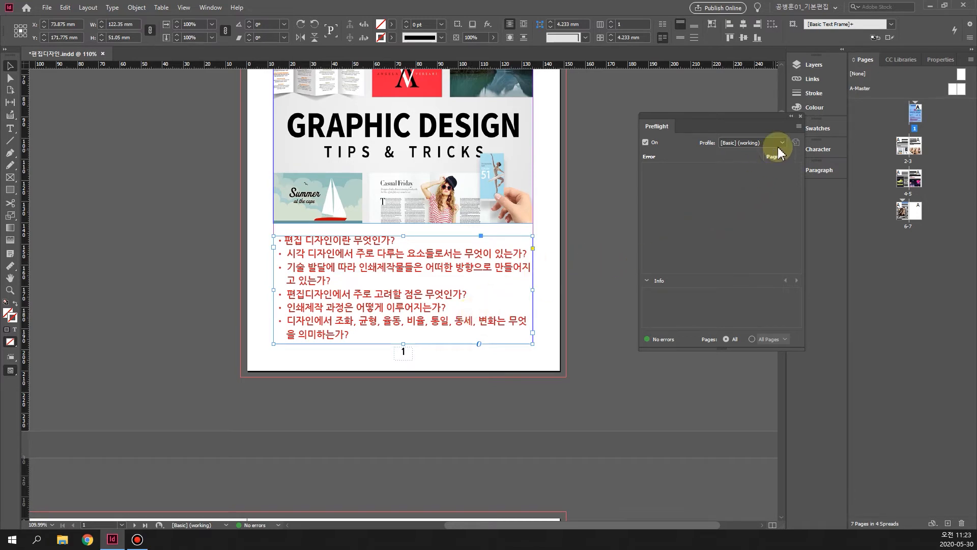
# - Create a new preflight profile named Basic Copy 1 from the [Basic] profile
pyautogui.click(799, 126)
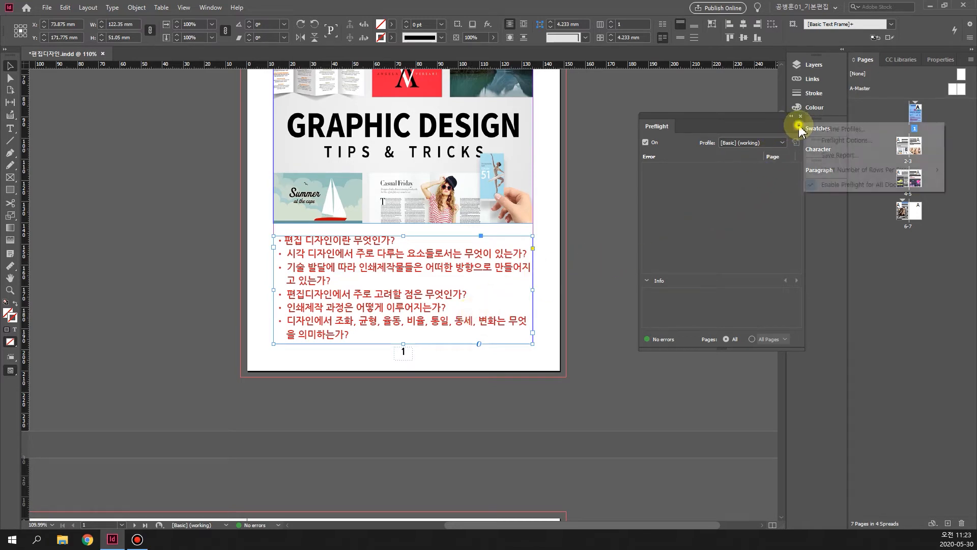
pyautogui.click(841, 131)
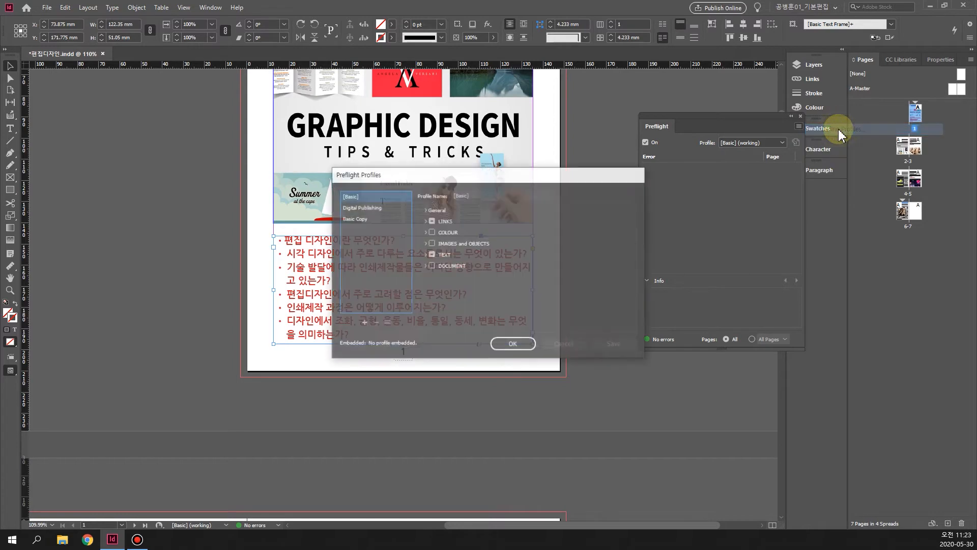
pyautogui.moveTo(461, 180); pyautogui.dragTo(413, 178)
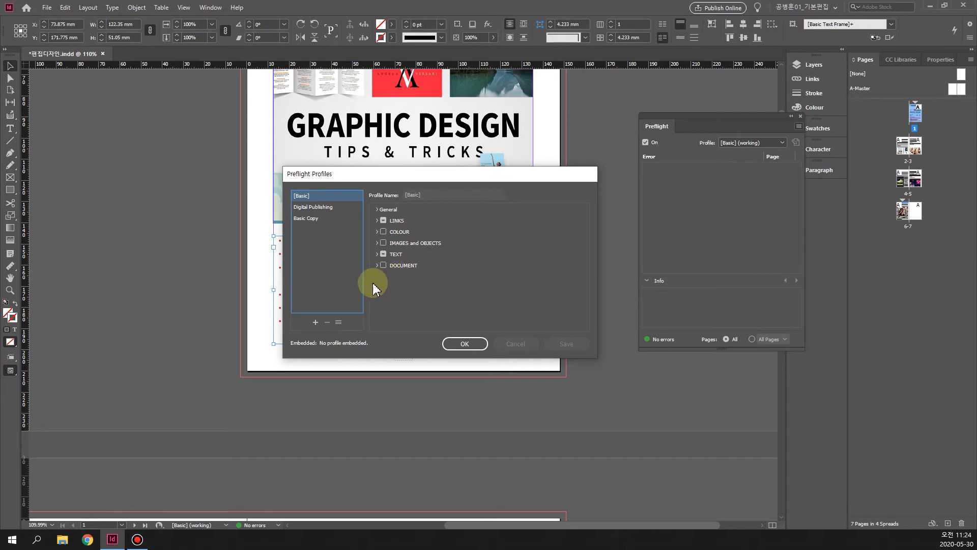
pyautogui.click(383, 231)
pyautogui.click(461, 284)
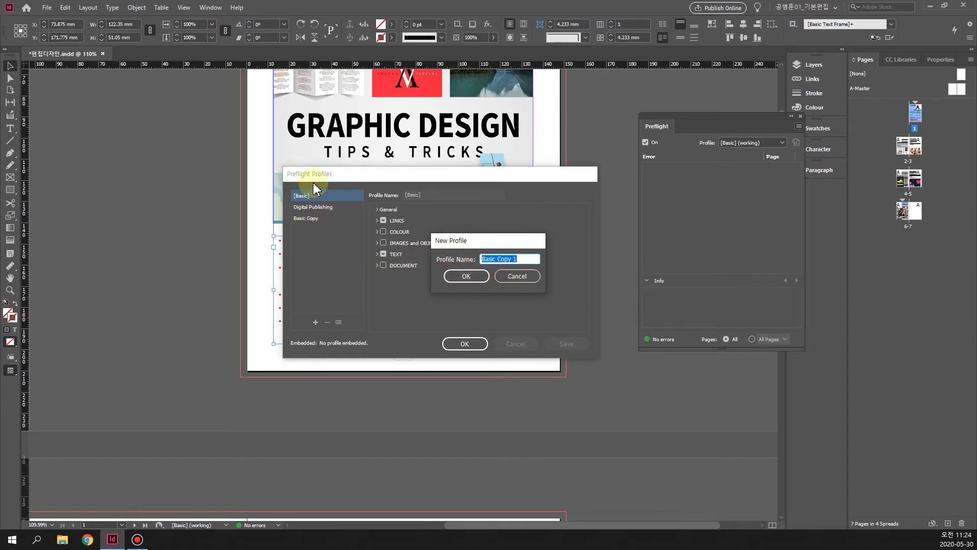
pyautogui.click(464, 278)
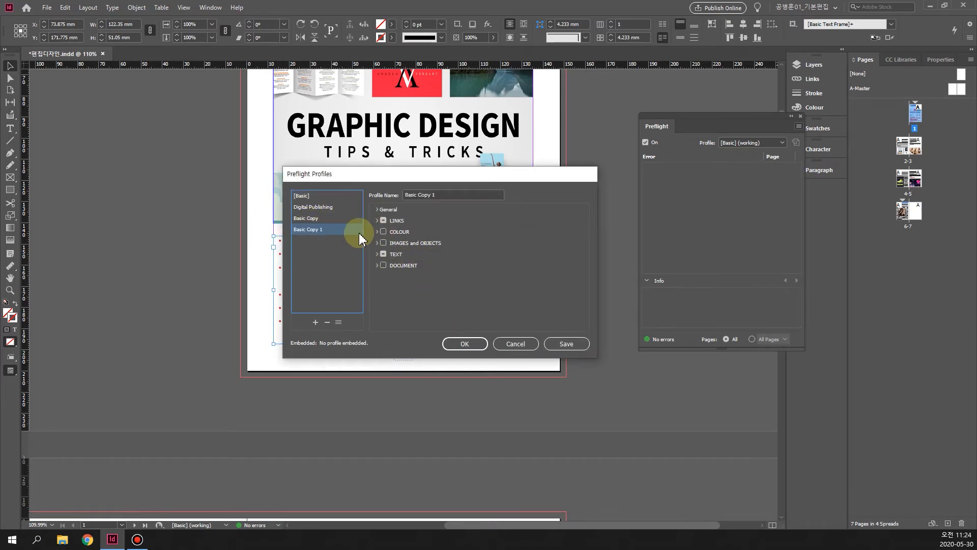
# - Enable the COLOUR and DOCUMENT checks in the Basic Copy 1 profile and save it
pyautogui.click(383, 232)
pyautogui.click(383, 266)
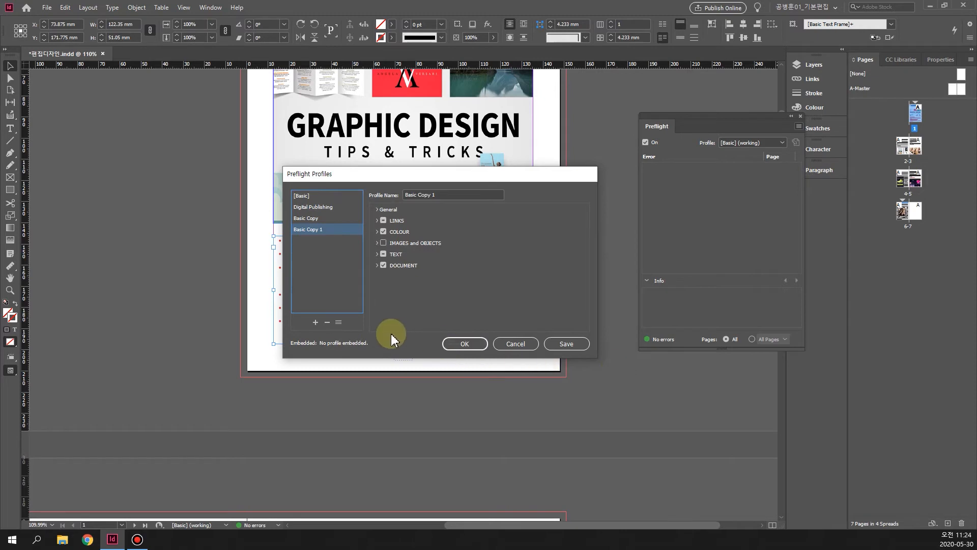
pyautogui.click(587, 344)
pyautogui.click(459, 344)
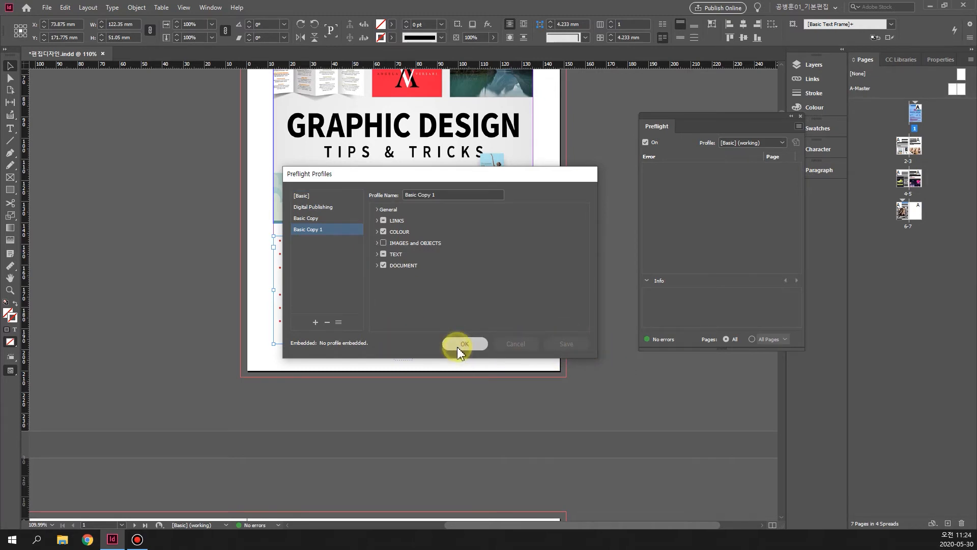
pyautogui.click(459, 345)
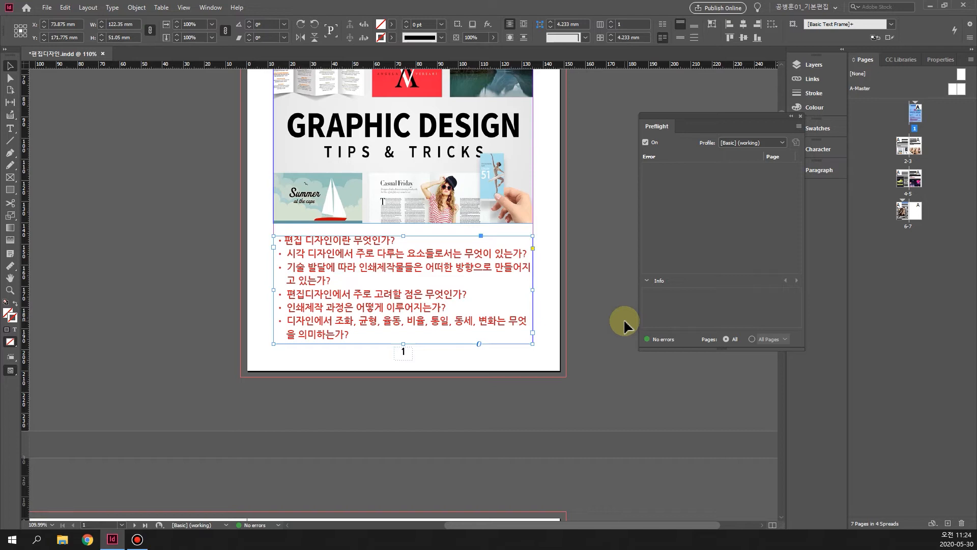
# - Close Preflight and go to the last spread with pages 6 and 7
pyautogui.hotkey('ctrl', 'e')
pyautogui.scroll(-2, 403, 224)
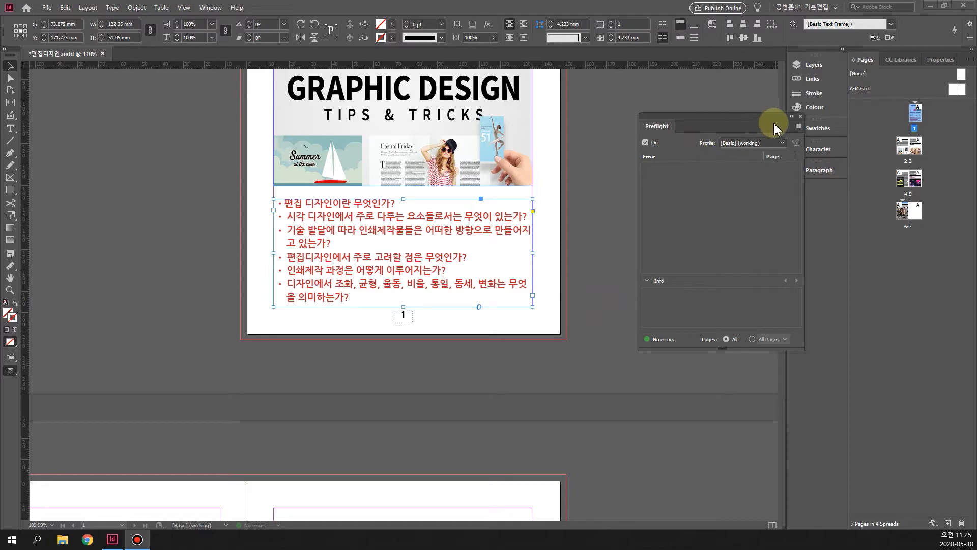
pyautogui.click(802, 117)
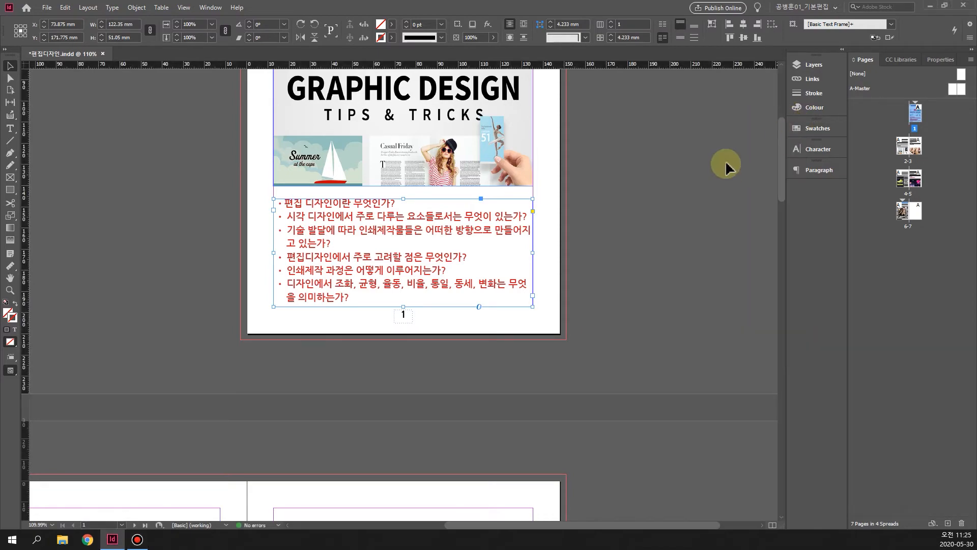
pyautogui.scroll(-4, 464, 296)
pyautogui.scroll(-20, 462, 293)
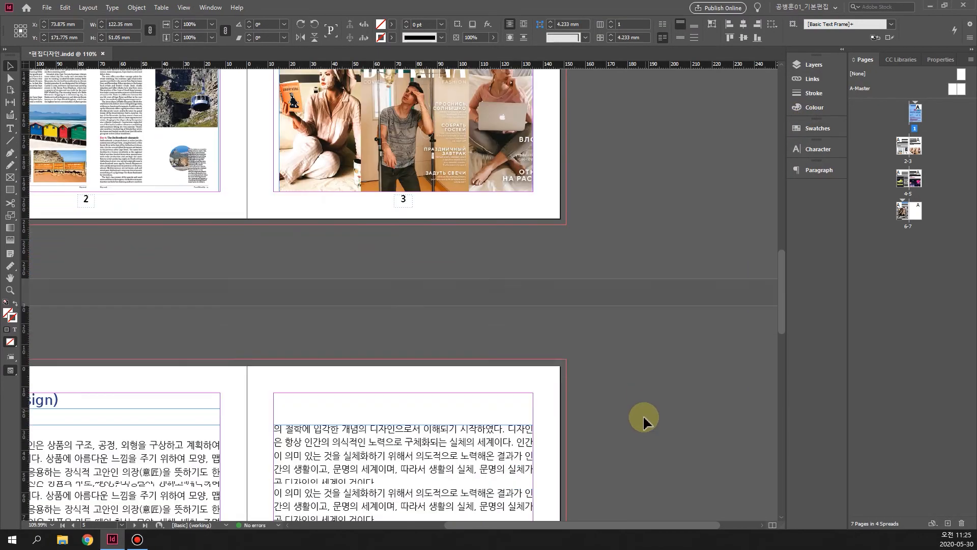
pyautogui.scroll(-9, 459, 376)
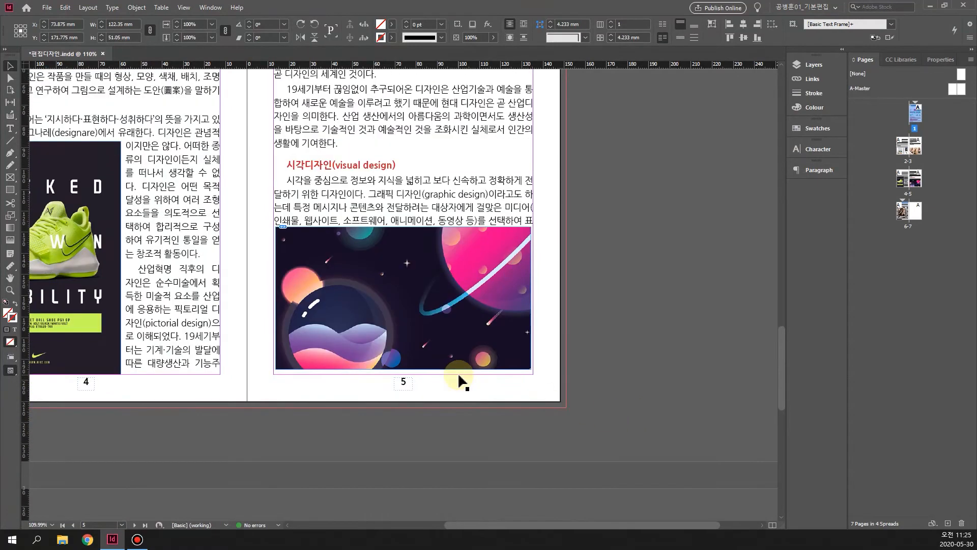
pyautogui.scroll(-3, 458, 371)
pyautogui.scroll(2, 457, 371)
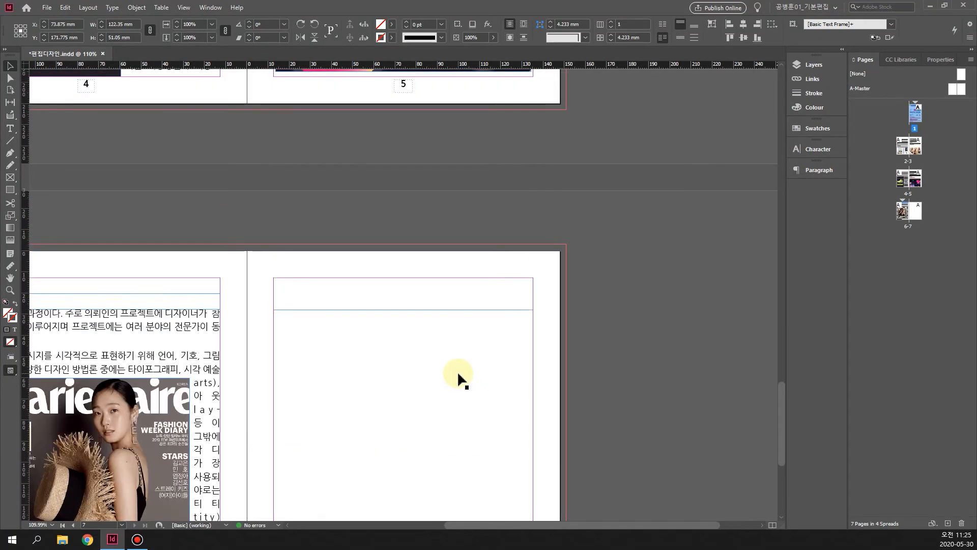
pyautogui.scroll(-4, 457, 371)
pyautogui.scroll(-2, 553, 481)
pyautogui.moveTo(531, 530); pyautogui.dragTo(499, 526)
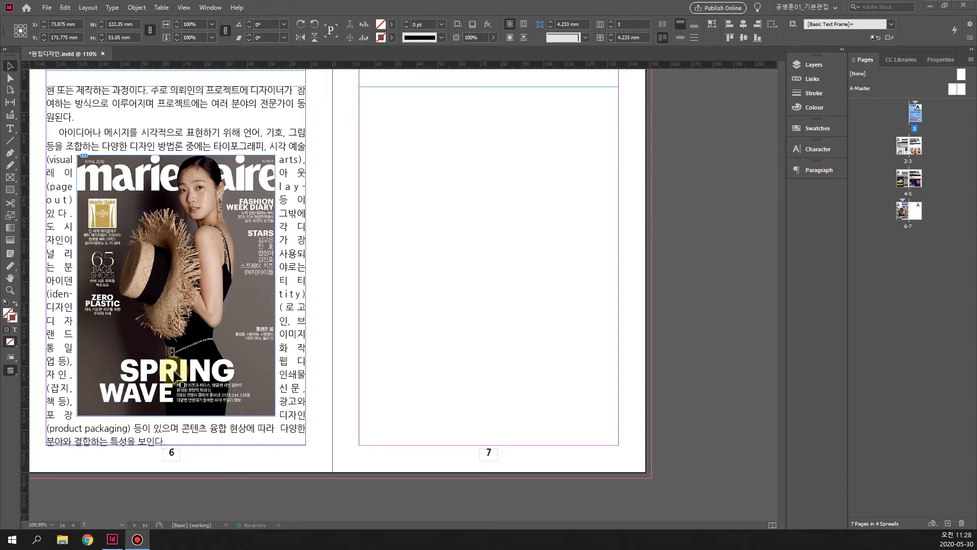
# - Draw a circle about 33 mm in diameter on empty page 7 and duplicate it slightly below so the two overlap
pyautogui.click(9, 190)
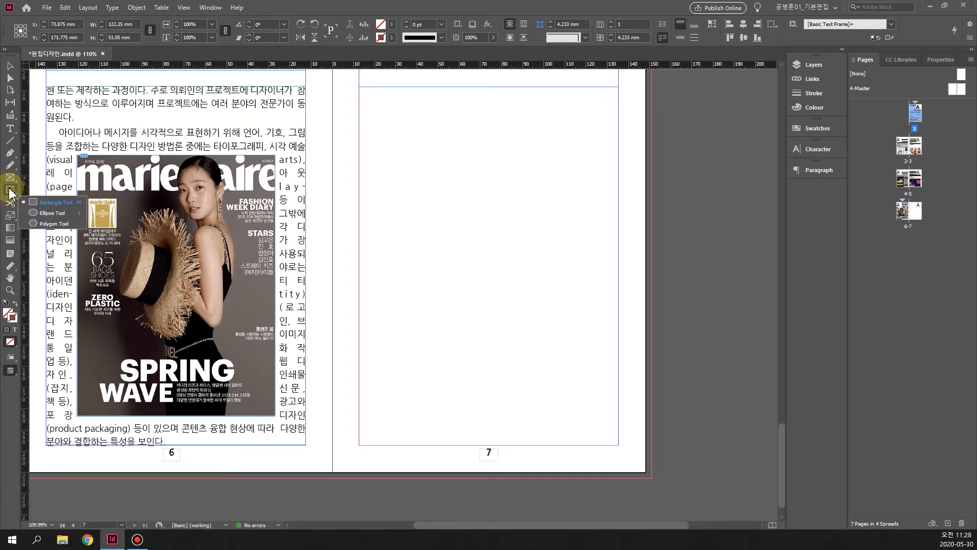
pyautogui.click(51, 213)
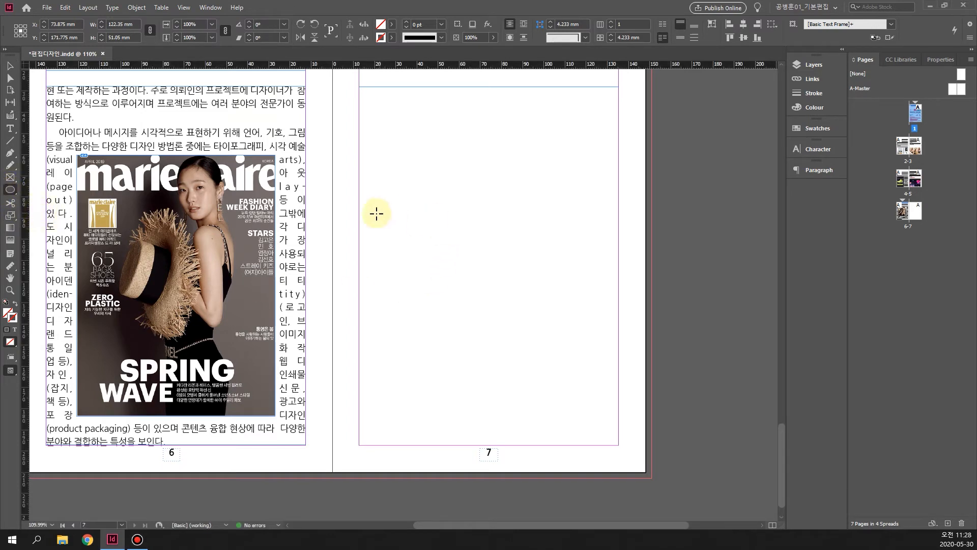
pyautogui.moveTo(371, 215); pyautogui.dragTo(442, 286)
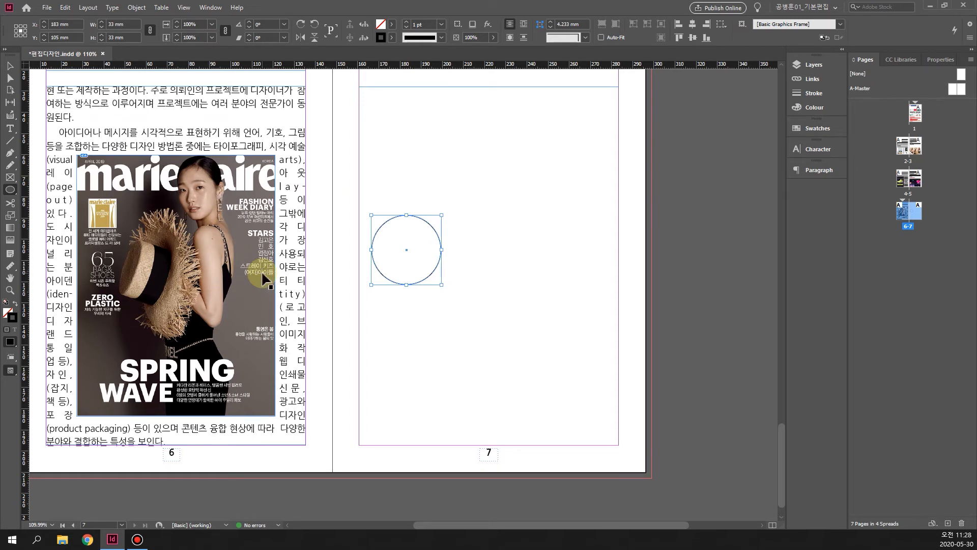
pyautogui.hotkey('ctrl', 'alt', 'shift', 'd')
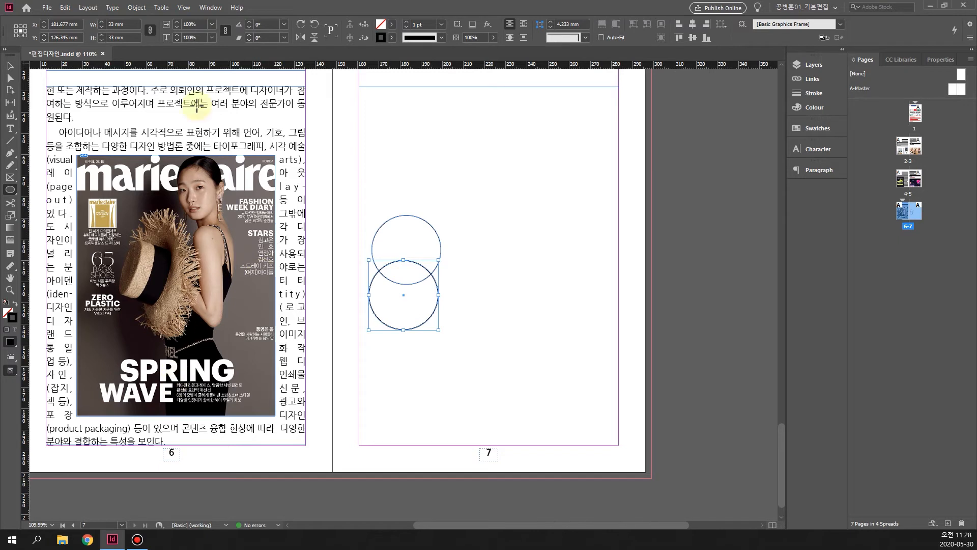
# - Try to move the lower circle sideways on page 7, and undo the move
pyautogui.click(10, 66)
pyautogui.moveTo(390, 300); pyautogui.dragTo(478, 292)
pyautogui.hotkey('ctrl', 'z')
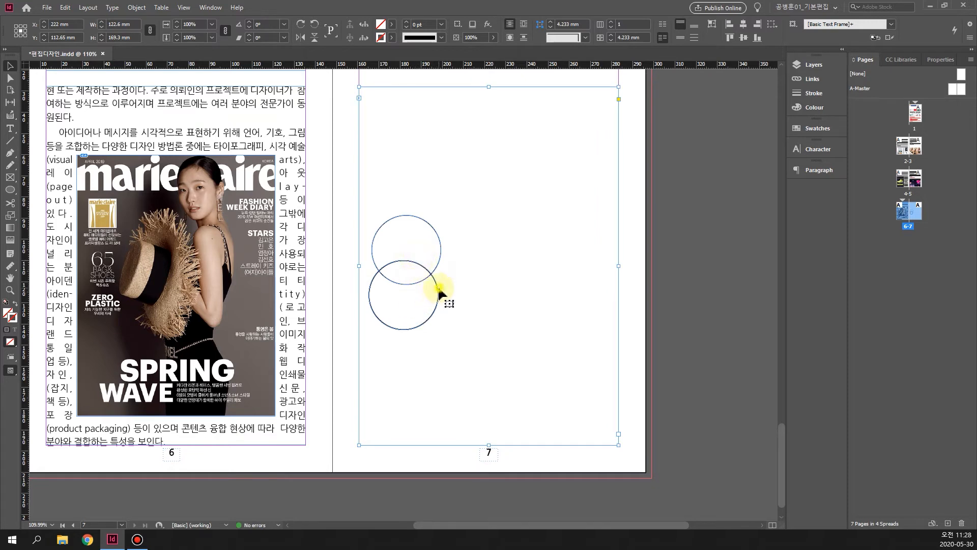
# - Place two more copies of the lower circle to the right of the overlapping pair on page 7
pyautogui.click(646, 338)
pyautogui.moveTo(422, 324); pyautogui.dragTo(499, 304)
pyautogui.click(430, 318)
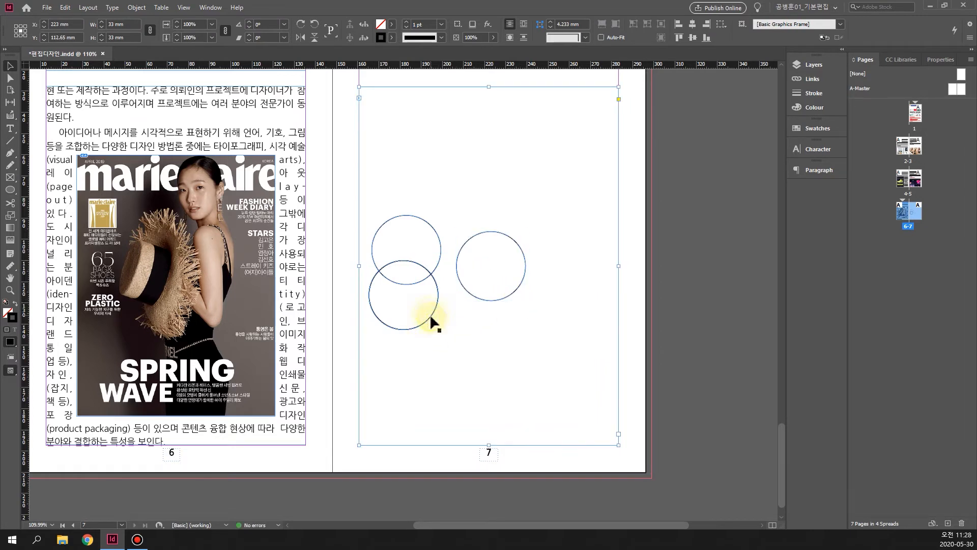
pyautogui.click(431, 325)
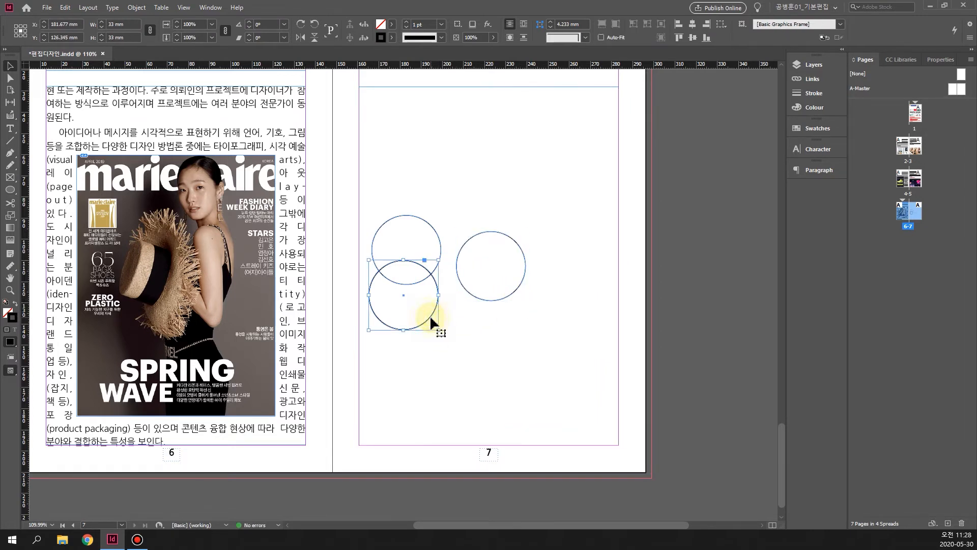
pyautogui.moveTo(434, 324); pyautogui.dragTo(499, 346)
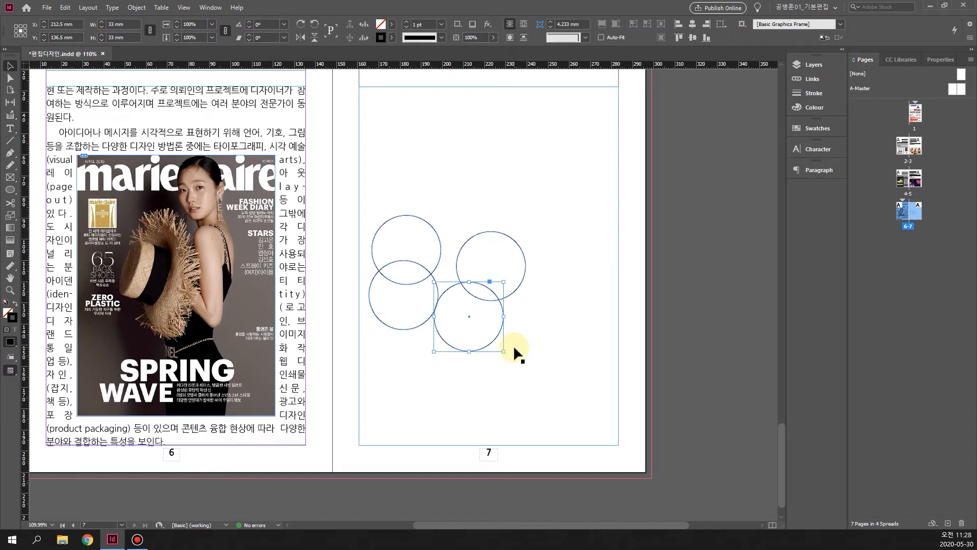
# - Move the two left circles up and to the right so they overlap above and beside the copies
pyautogui.click(406, 331)
pyautogui.click(407, 295)
pyautogui.click(423, 224)
pyautogui.moveTo(420, 224); pyautogui.dragTo(475, 167)
pyautogui.click(423, 266)
pyautogui.click(421, 268)
pyautogui.moveTo(417, 266); pyautogui.dragTo(448, 210)
# - Move the right circle up to about X 224 mm, Y 101 mm so it overlaps the top circle
pyautogui.click(524, 279)
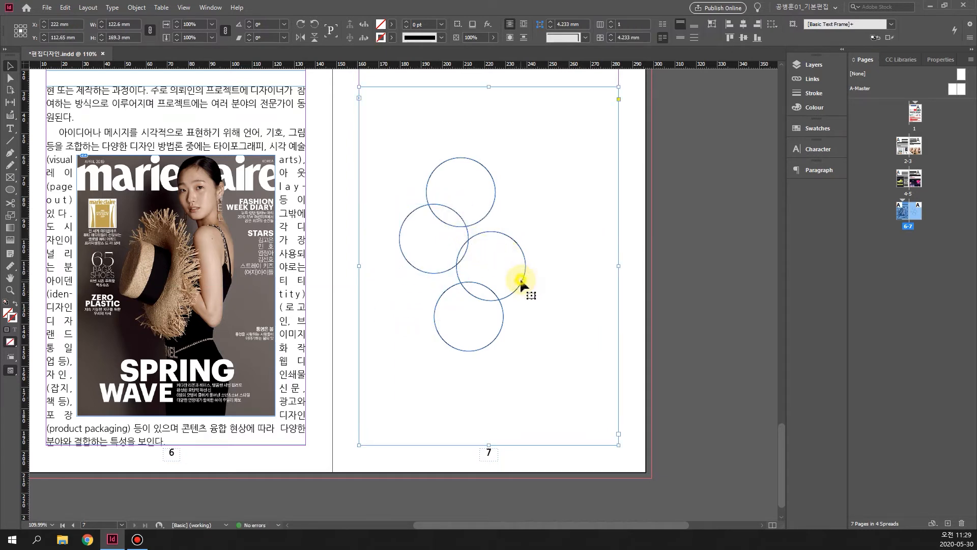
pyautogui.click(519, 284)
pyautogui.moveTo(518, 285); pyautogui.dragTo(519, 262)
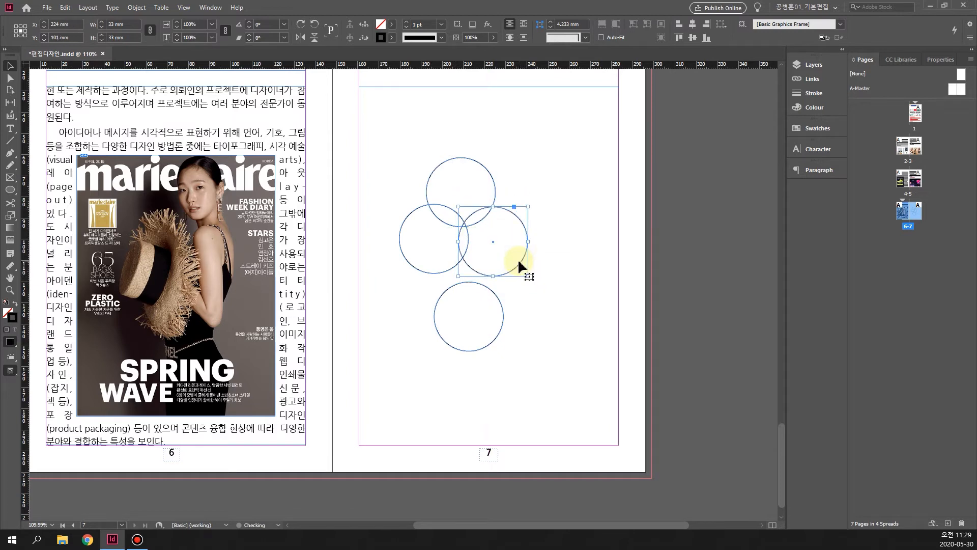
# - Move the lowest circle up into the cluster and delete it, keeping only the other three circles
pyautogui.click(472, 343)
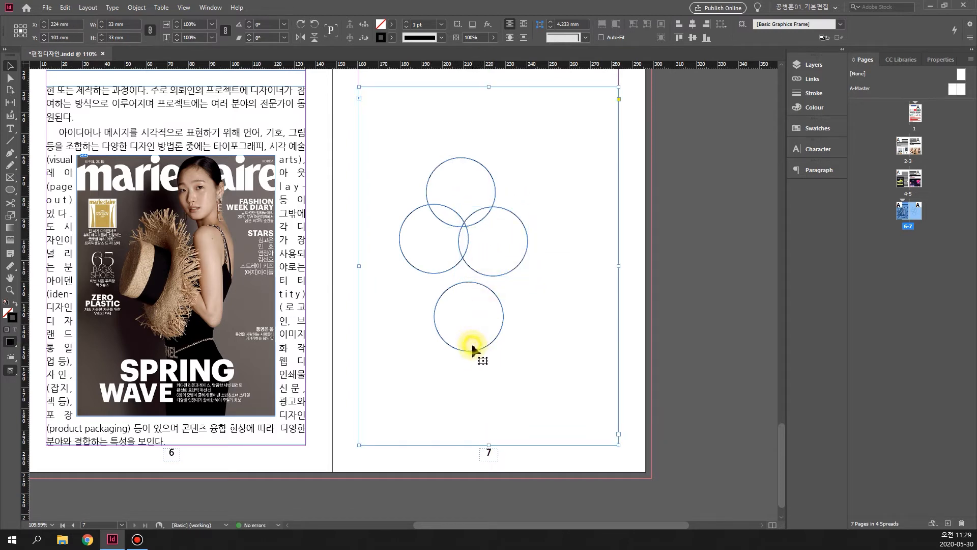
pyautogui.click(470, 352)
pyautogui.moveTo(470, 351); pyautogui.dragTo(470, 360)
pyautogui.hotkey('ctrl', 'z')
pyautogui.moveTo(467, 288); pyautogui.dragTo(468, 226)
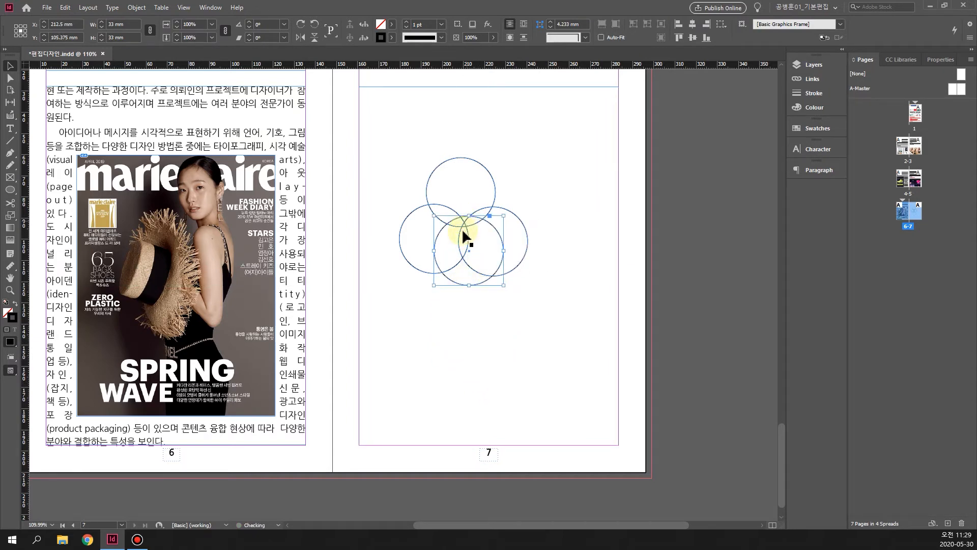
pyautogui.click(576, 329)
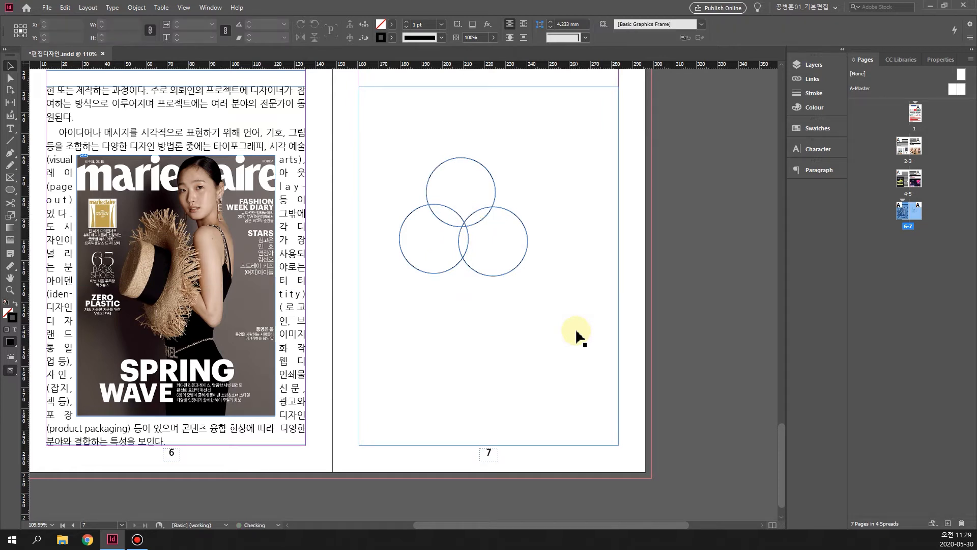
# - Shift the right circle slightly left and up to about X 220.75 mm, Y 99.75 mm, level with the left circle
pyautogui.click(515, 264)
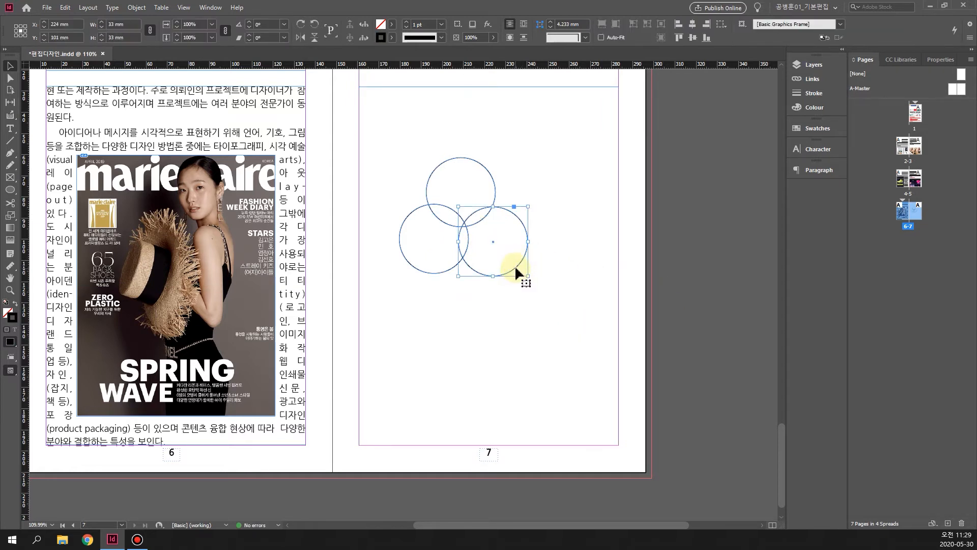
pyautogui.moveTo(510, 264); pyautogui.dragTo(510, 265)
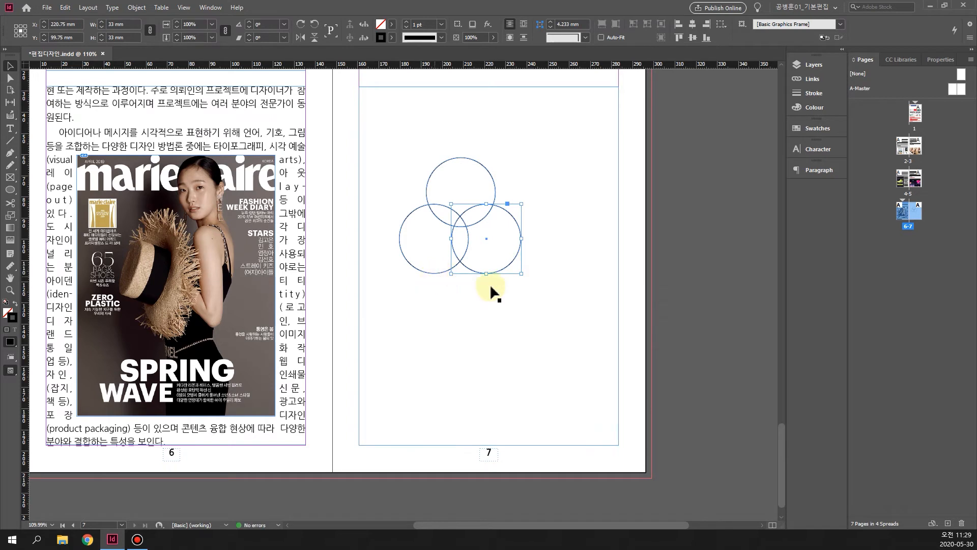
pyautogui.click(744, 294)
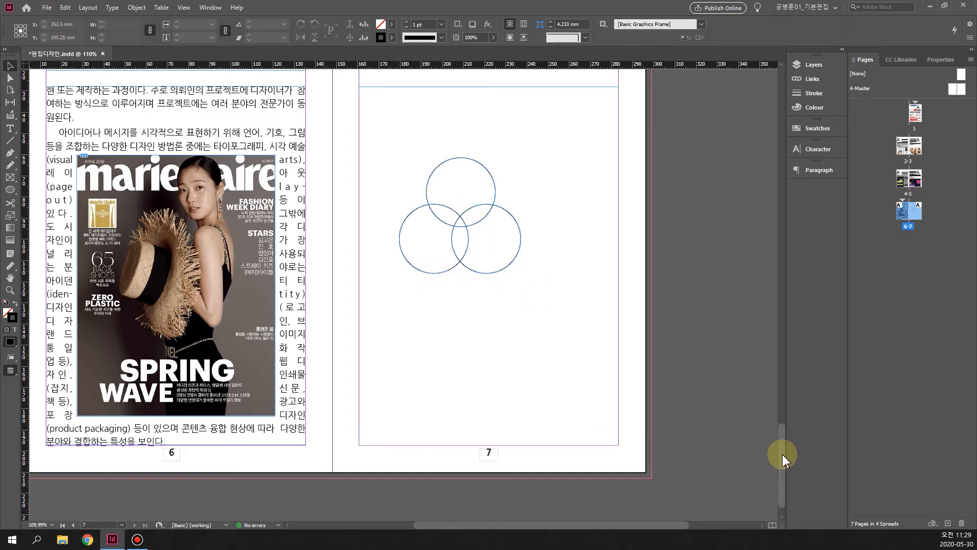
# - Select all three circles and enlarge them together proportionally to about 84 × 80 mm overall
pyautogui.moveTo(783, 454); pyautogui.dragTo(783, 453)
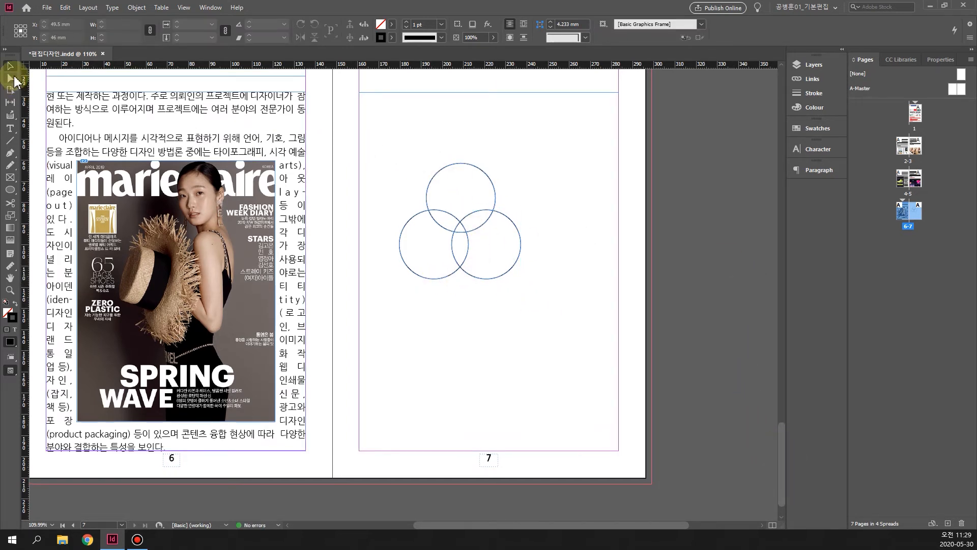
pyautogui.click(466, 224)
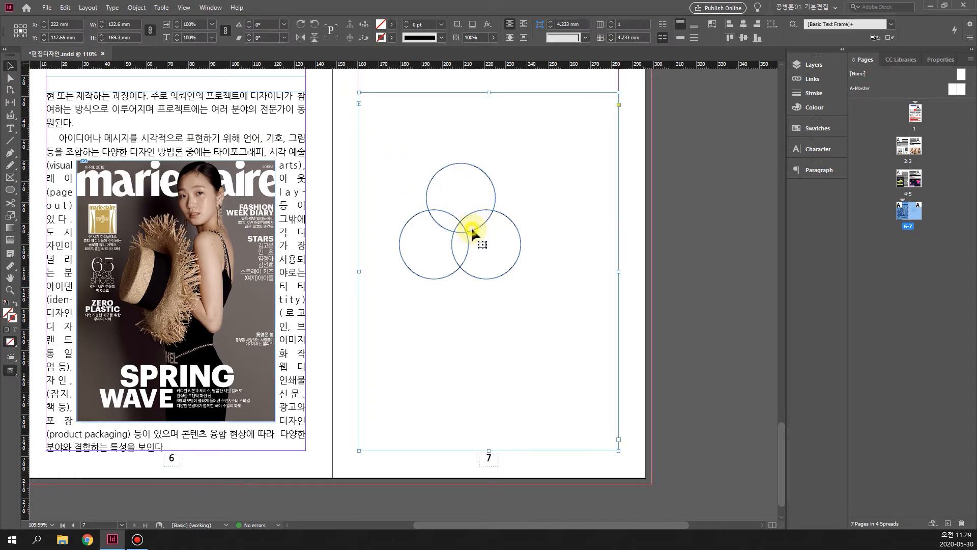
pyautogui.click(726, 264)
pyautogui.click(464, 230)
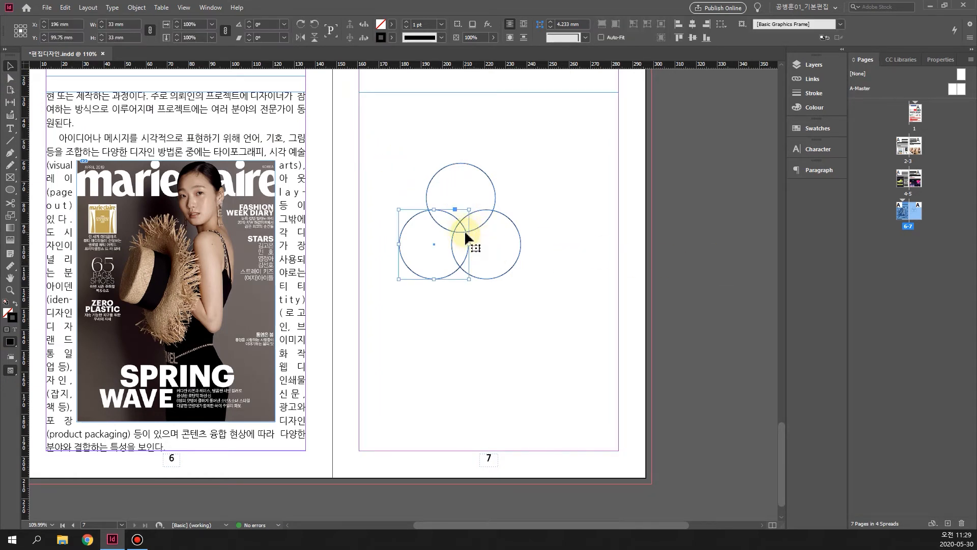
pyautogui.keyDown('shift'); pyautogui.click(458, 190); pyautogui.keyUp('shift')
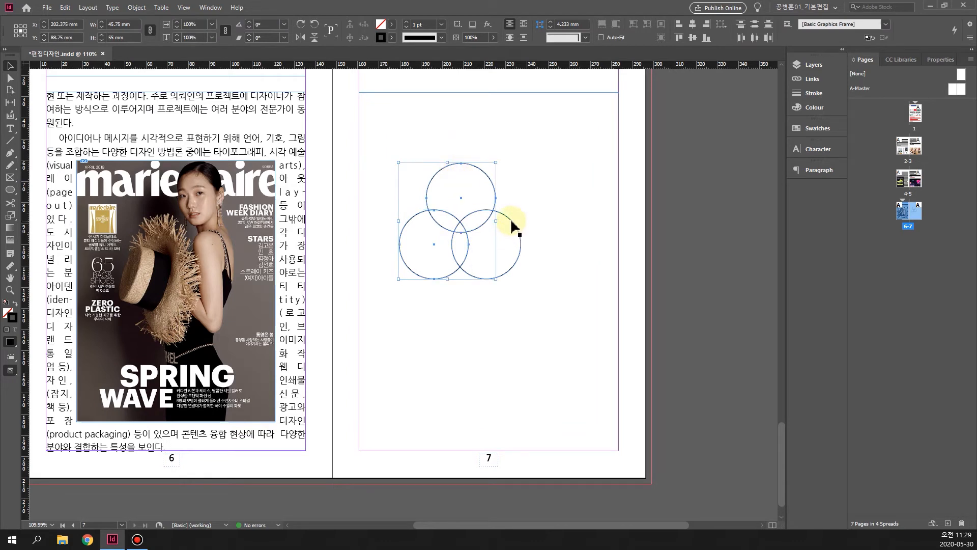
pyautogui.keyDown('shift'); pyautogui.click(515, 220); pyautogui.keyUp('shift')
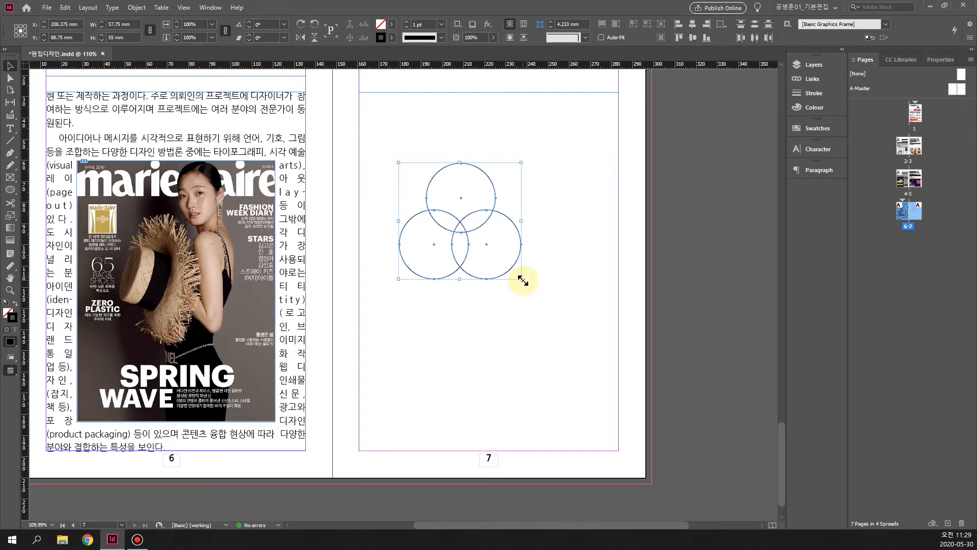
pyautogui.moveTo(523, 281); pyautogui.dragTo(567, 333)
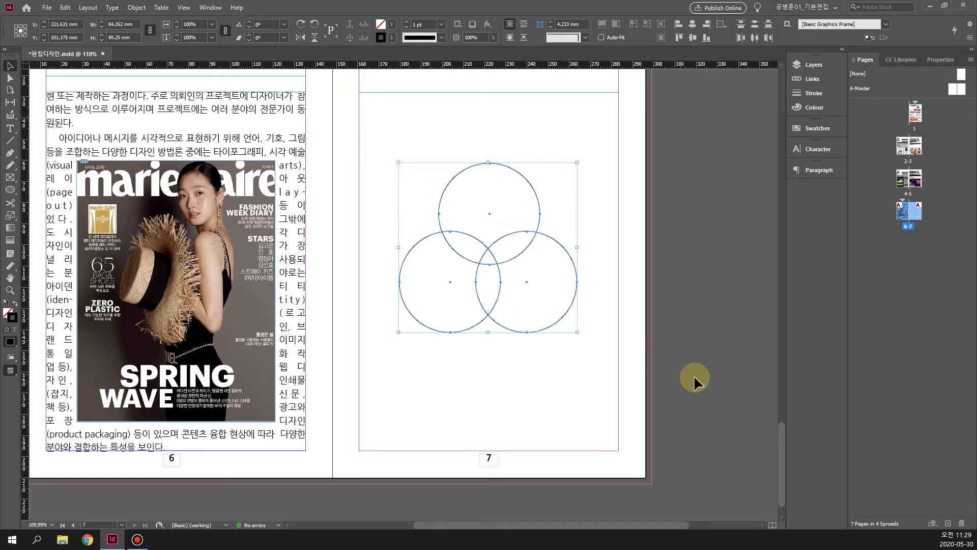
# - Delete the empty text frame behind the circles on page 7
pyautogui.click(733, 411)
pyautogui.click(475, 192)
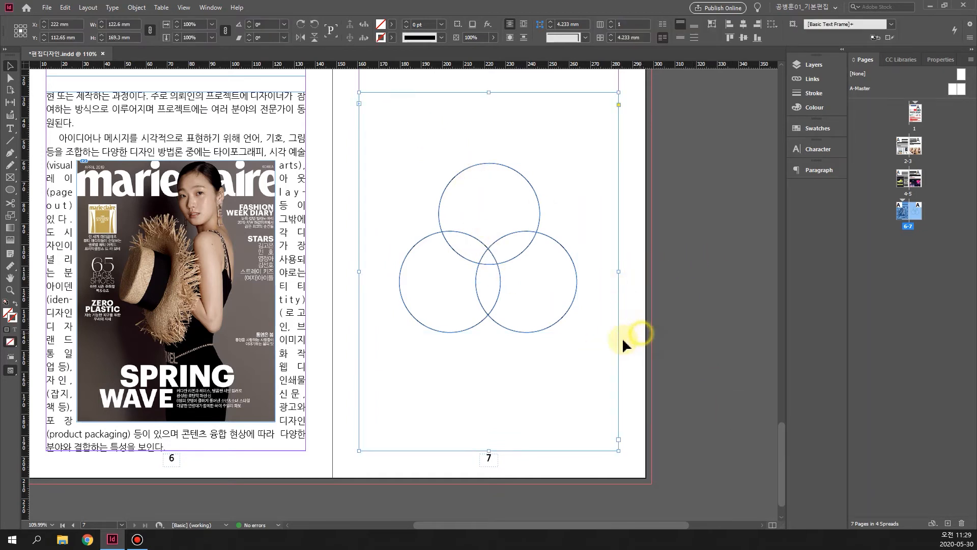
pyautogui.click(638, 364)
pyautogui.click(594, 360)
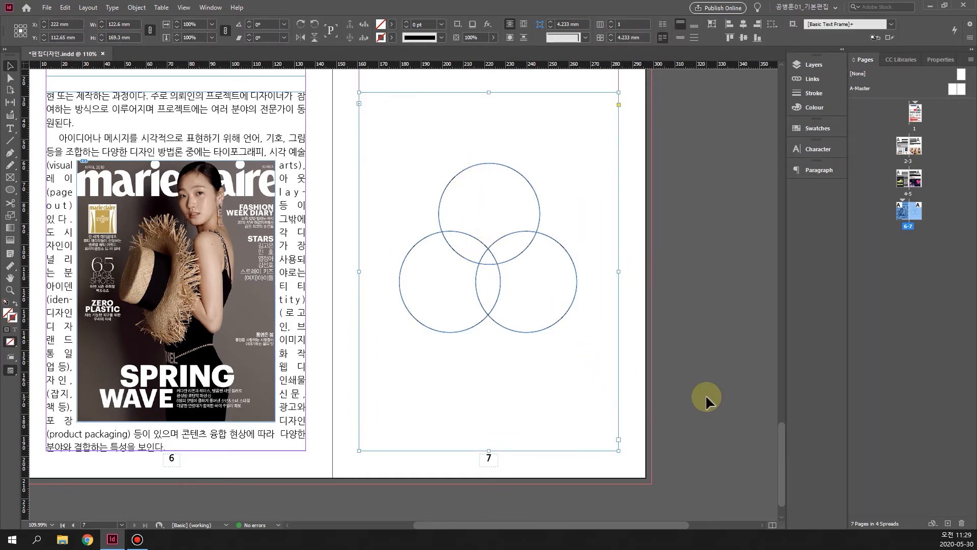
pyautogui.click(707, 402)
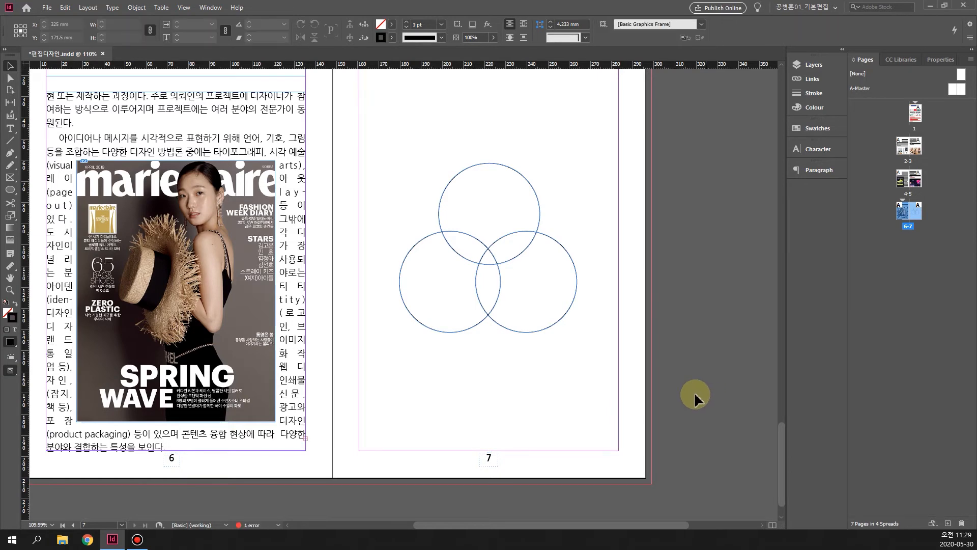
# - Fill the top circle with yellow C=0 M=0 Y=100 K=0 and set its stroke to [None]
pyautogui.scroll(2, 692, 383)
pyautogui.scroll(-1, 692, 383)
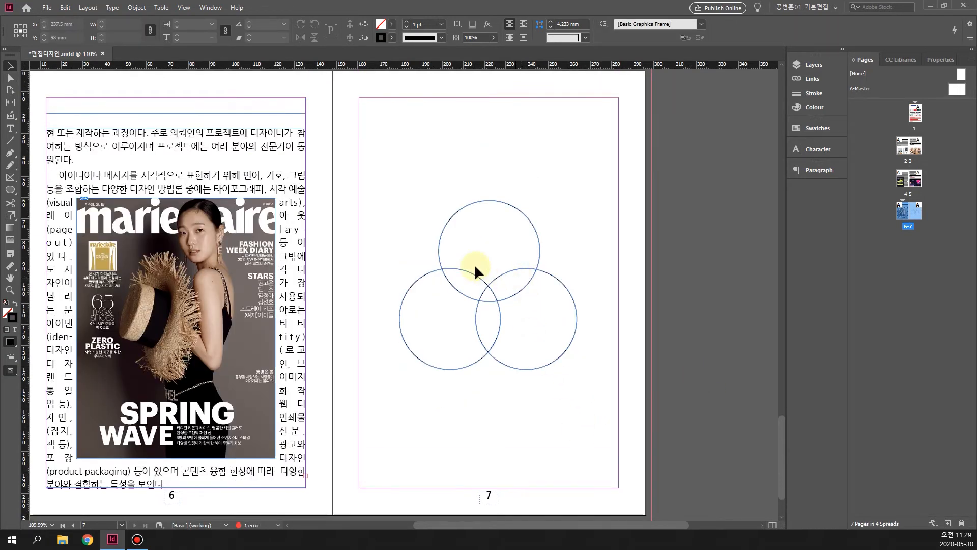
pyautogui.click(473, 205)
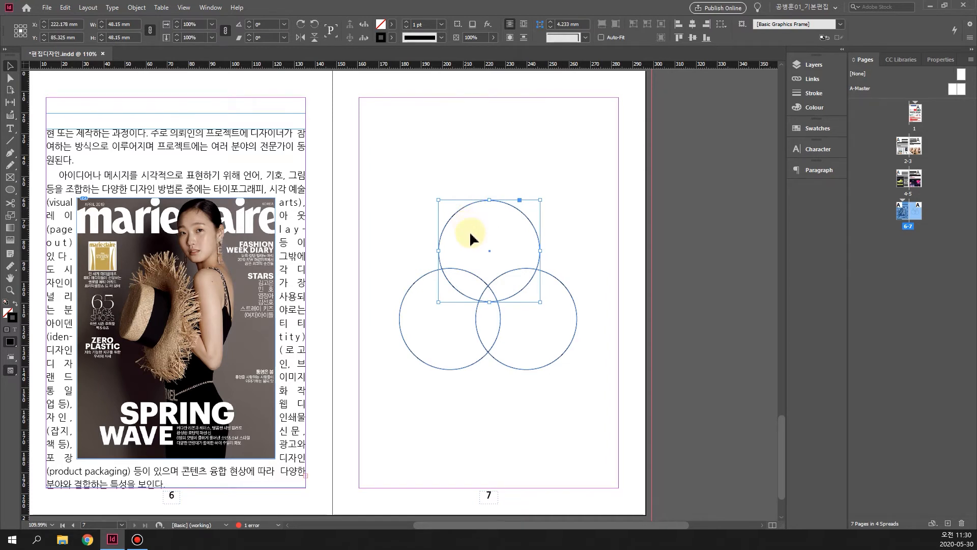
pyautogui.click(392, 25)
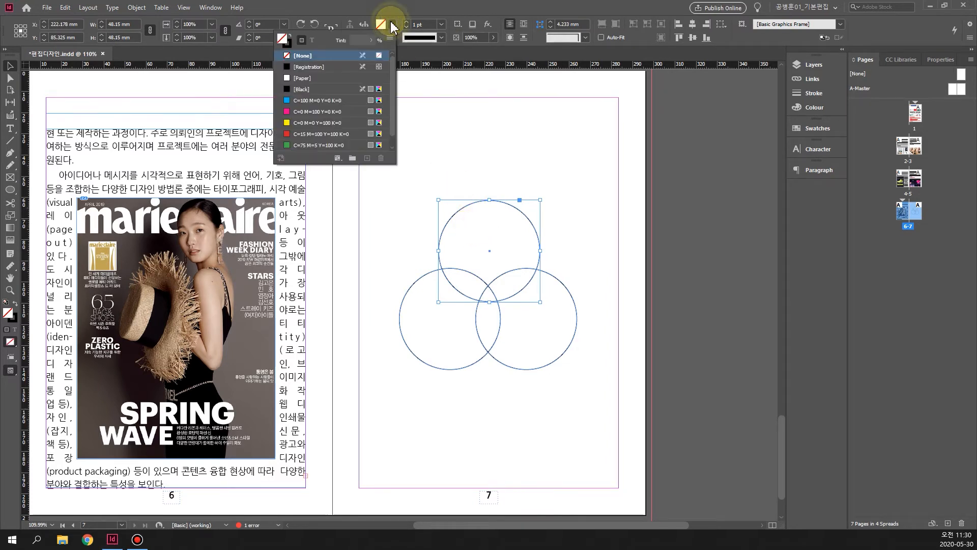
pyautogui.click(288, 125)
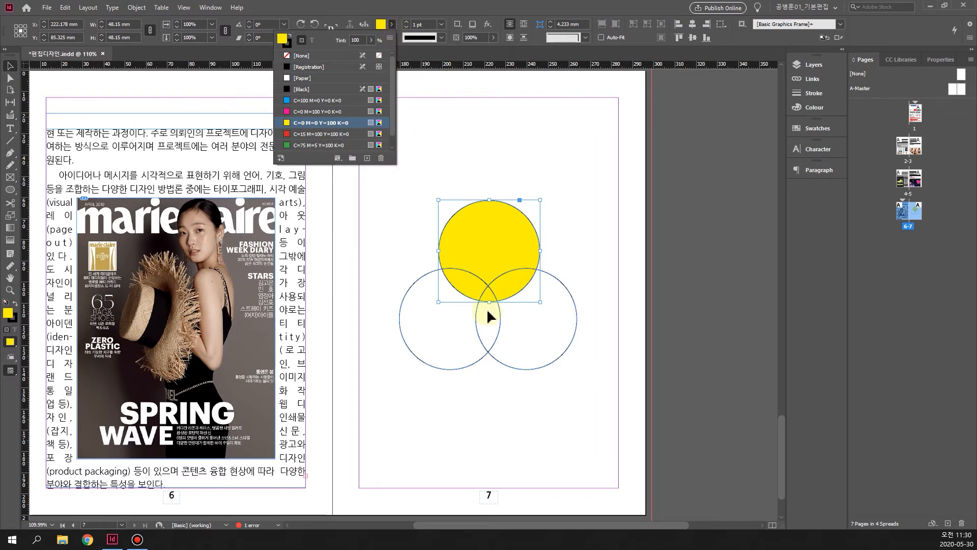
pyautogui.click(392, 36)
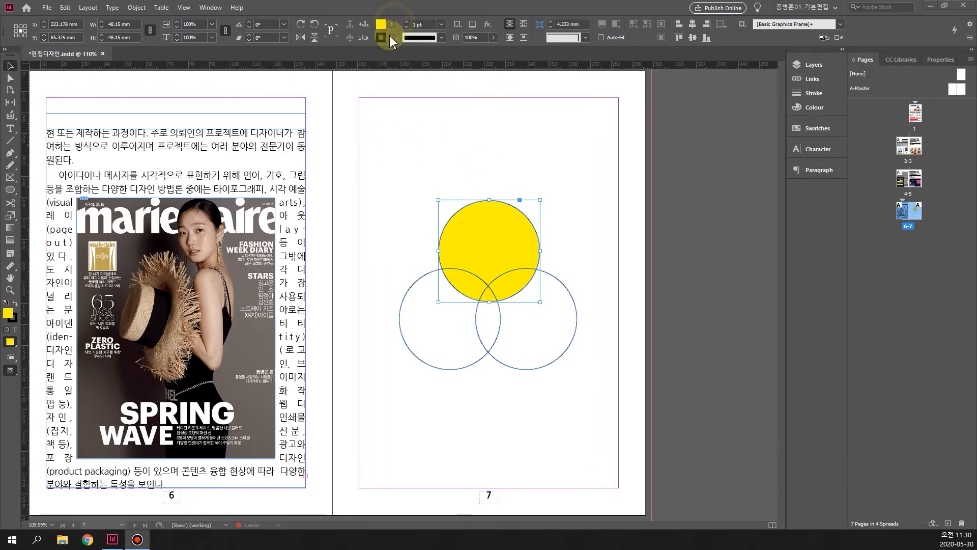
pyautogui.click(391, 37)
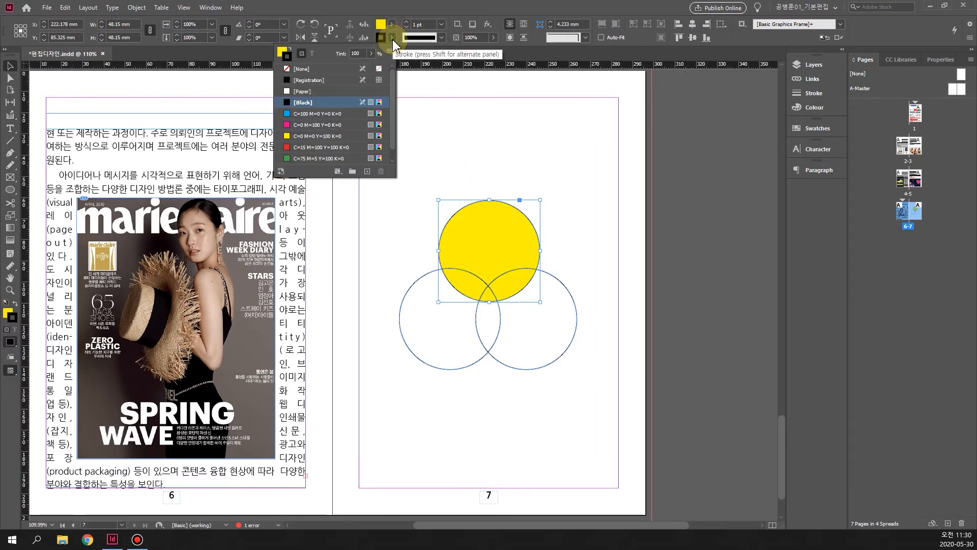
pyautogui.click(286, 71)
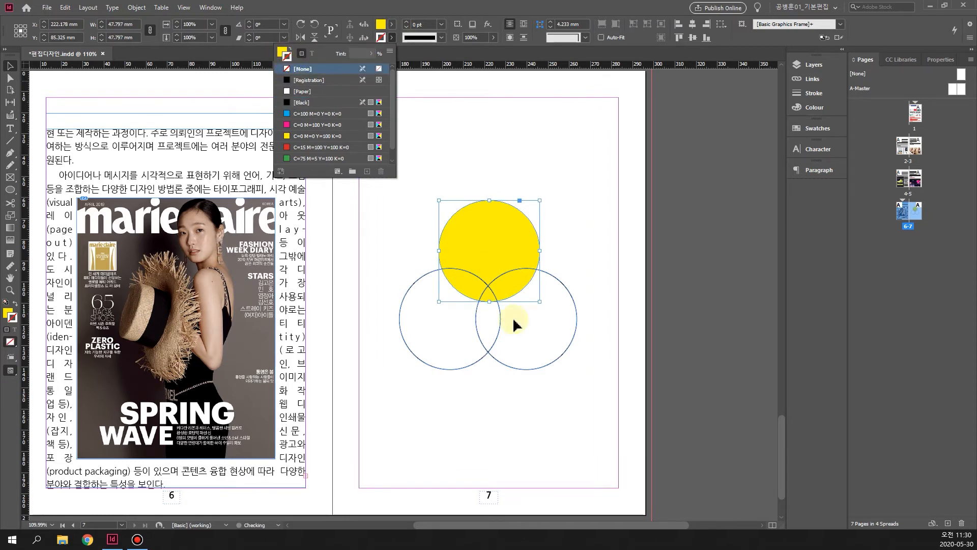
# - Fill the lower left circle with red C=15 M=100 Y=100 K=0 and set its stroke to [None]
pyautogui.click(454, 368)
pyautogui.click(454, 366)
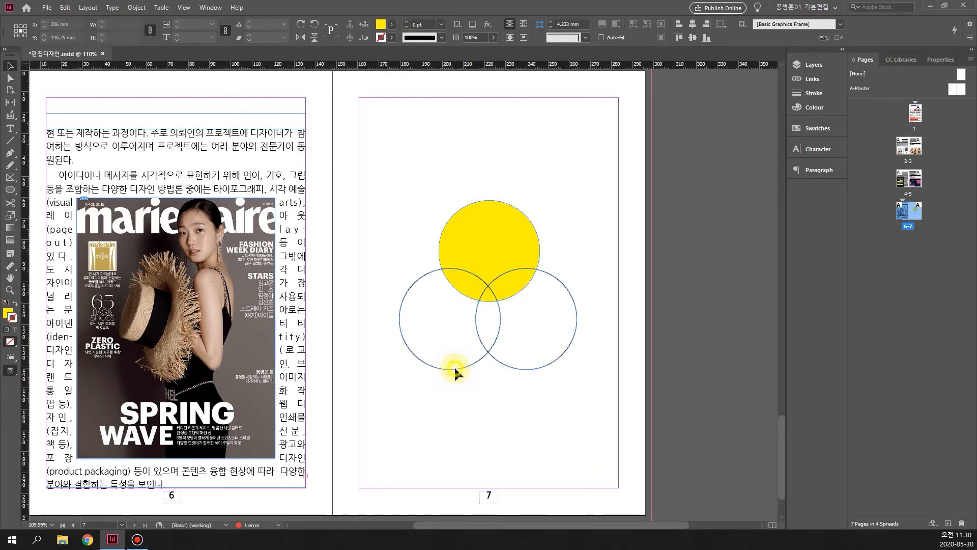
pyautogui.click(466, 366)
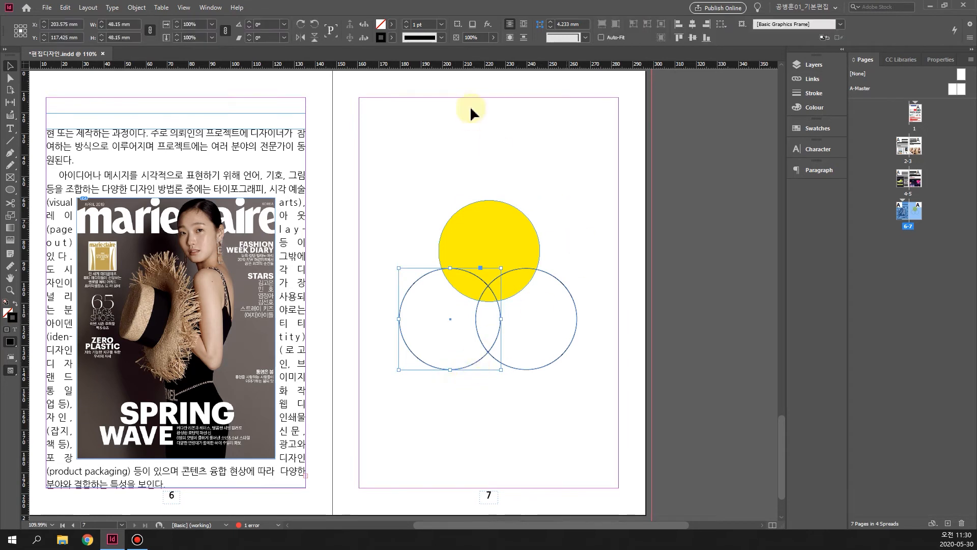
pyautogui.click(394, 24)
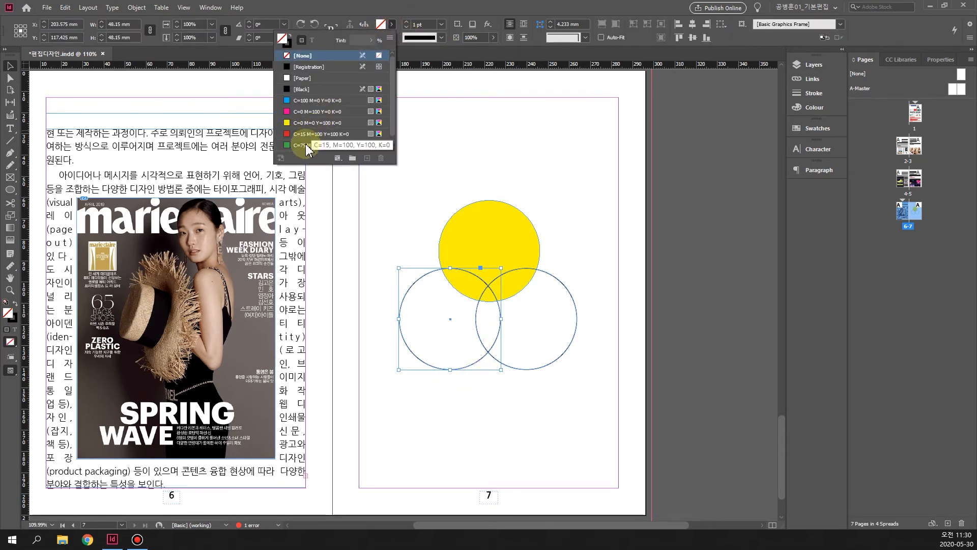
pyautogui.click(288, 134)
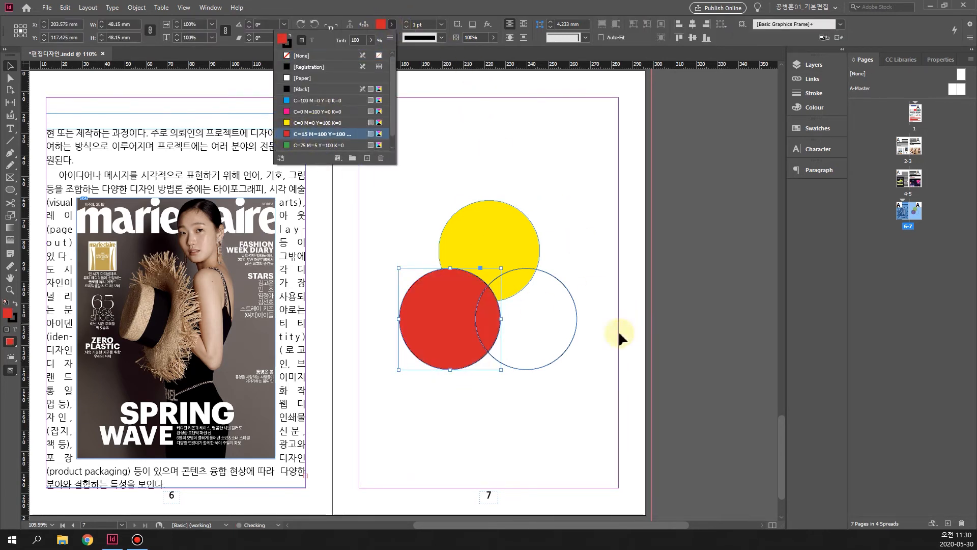
pyautogui.click(392, 37)
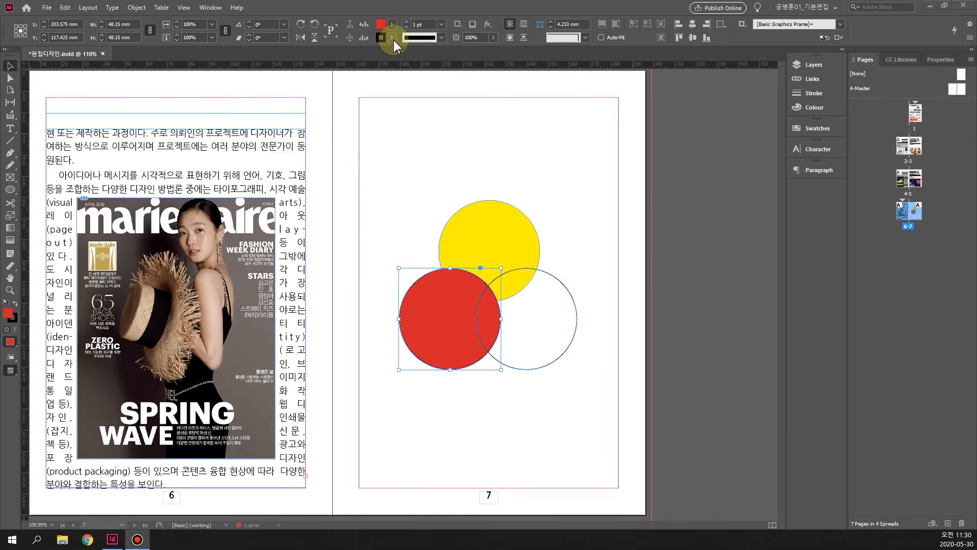
pyautogui.click(391, 37)
pyautogui.click(296, 69)
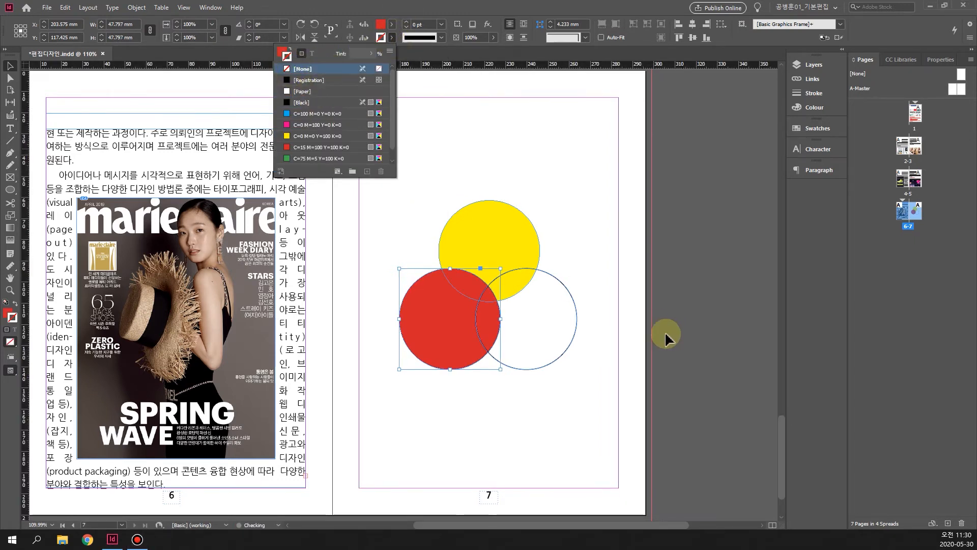
# - Fill the lower right circle with the dark blue CMYK swatch and set its stroke to [None]
pyautogui.click(556, 358)
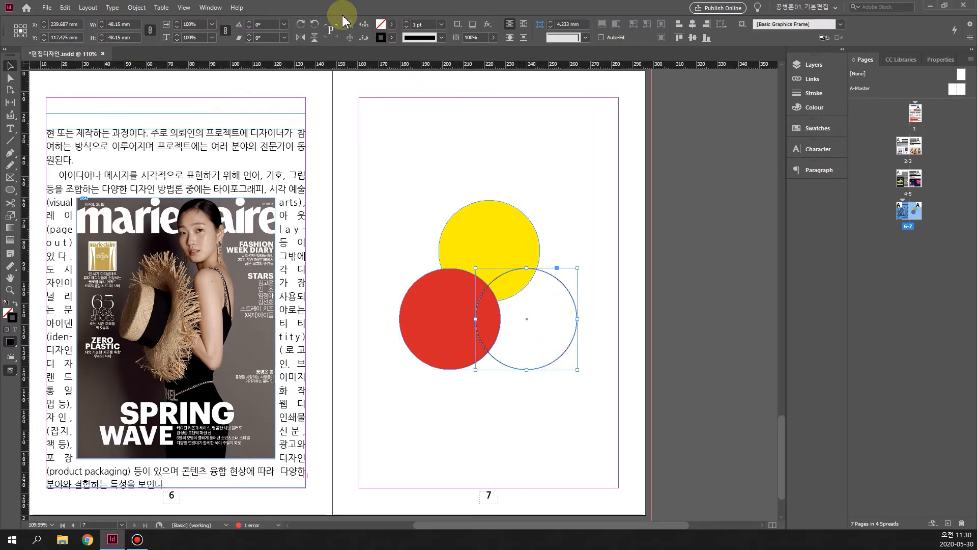
pyautogui.click(392, 27)
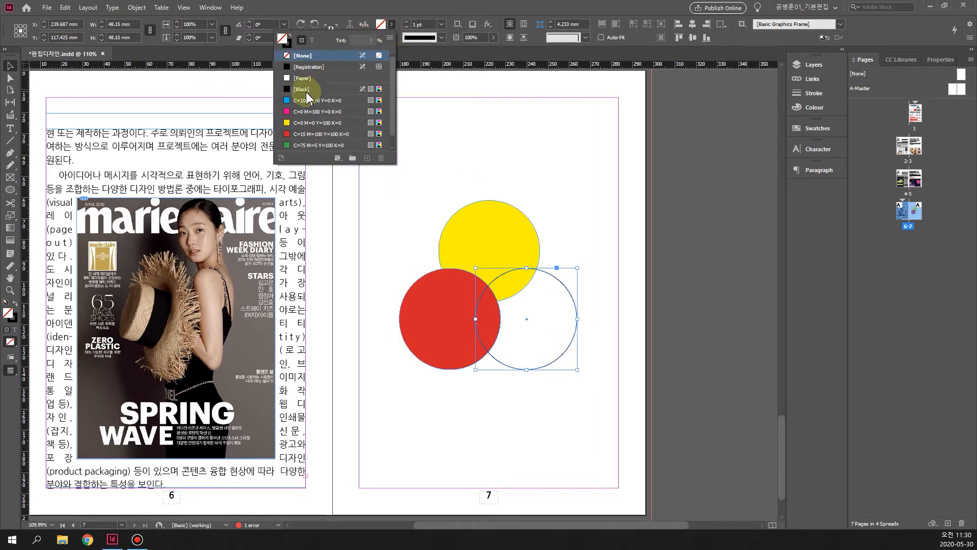
pyautogui.scroll(-1, 323, 107)
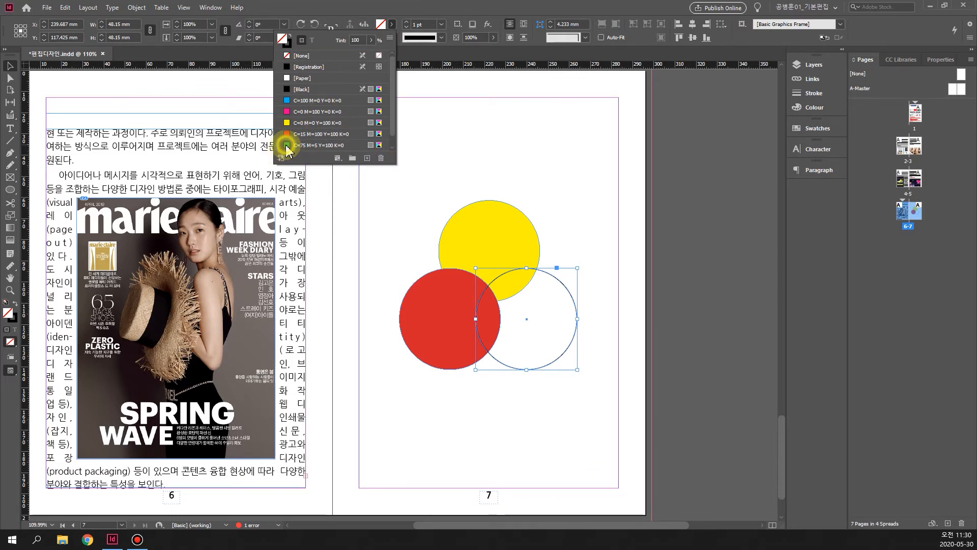
pyautogui.click(287, 146)
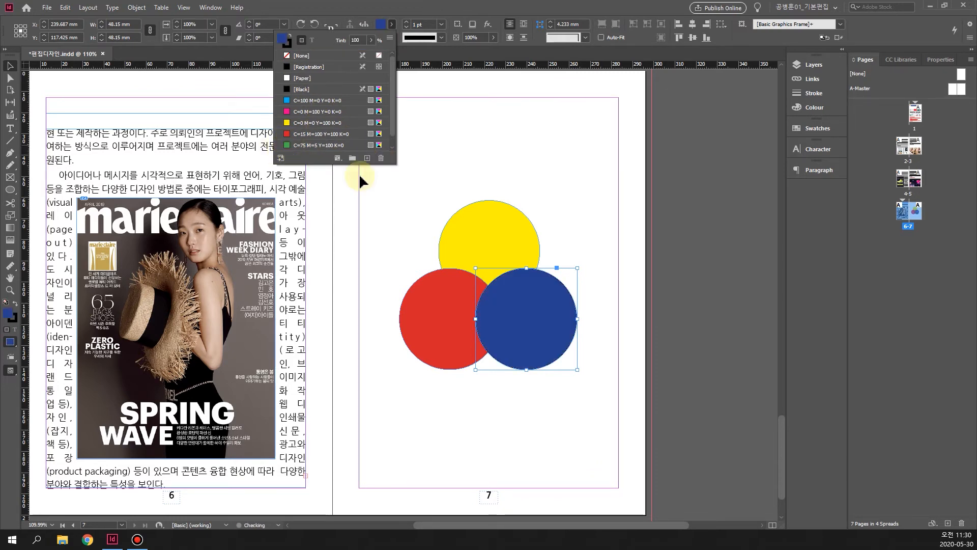
pyautogui.click(400, 45)
pyautogui.click(391, 41)
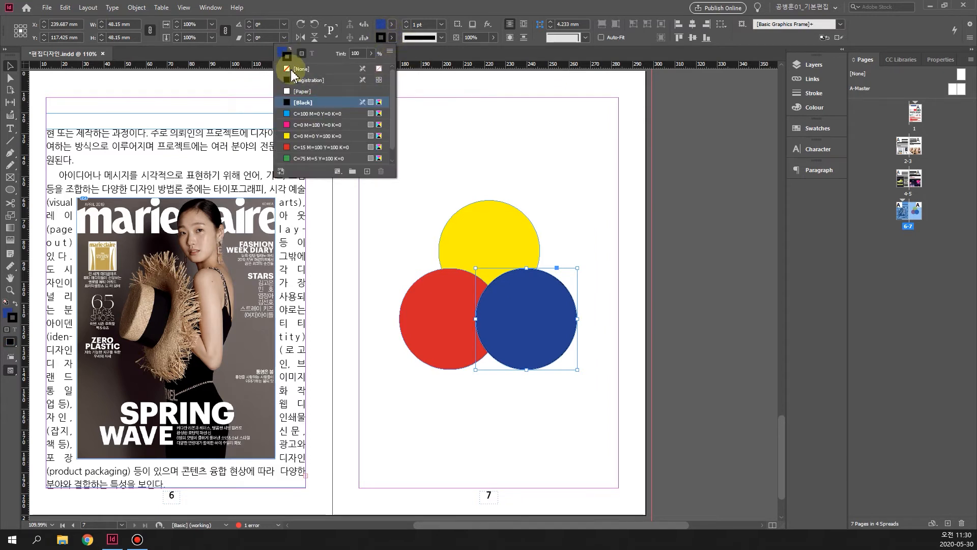
pyautogui.click(289, 70)
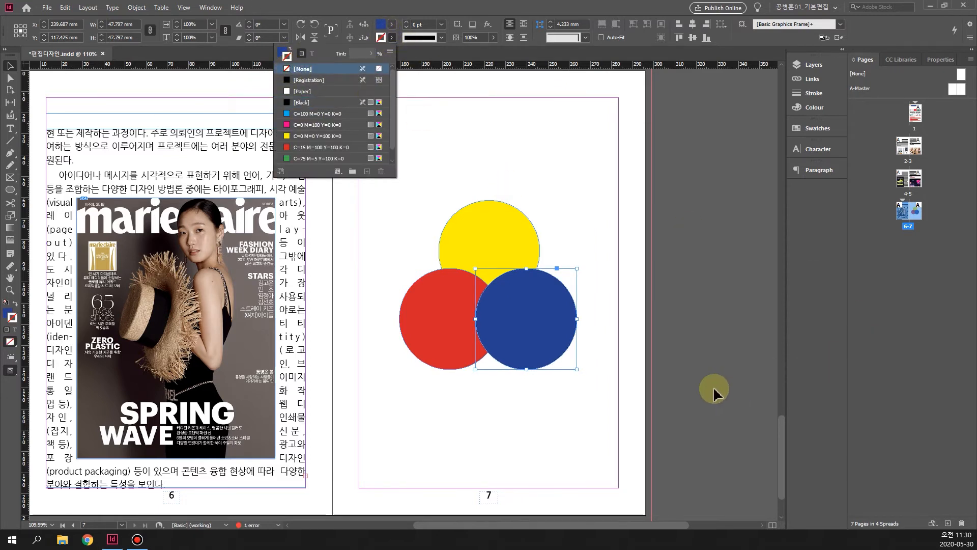
pyautogui.click(681, 395)
# - Move the blue circle slightly towards the red one, to about X 238.1 mm, Y 117.4 mm
pyautogui.click(487, 302)
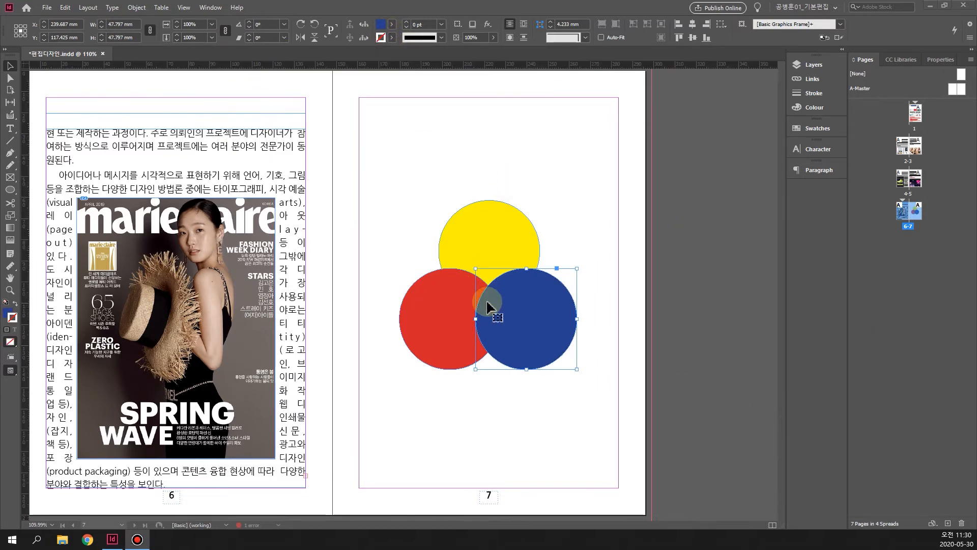
pyautogui.click(611, 424)
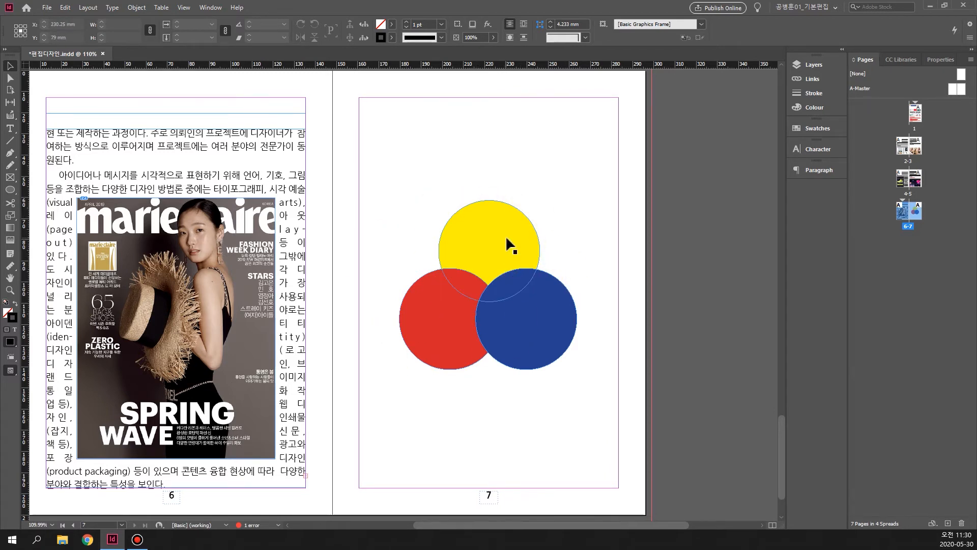
pyautogui.click(481, 325)
pyautogui.click(543, 352)
pyautogui.moveTo(530, 338); pyautogui.dragTo(531, 341)
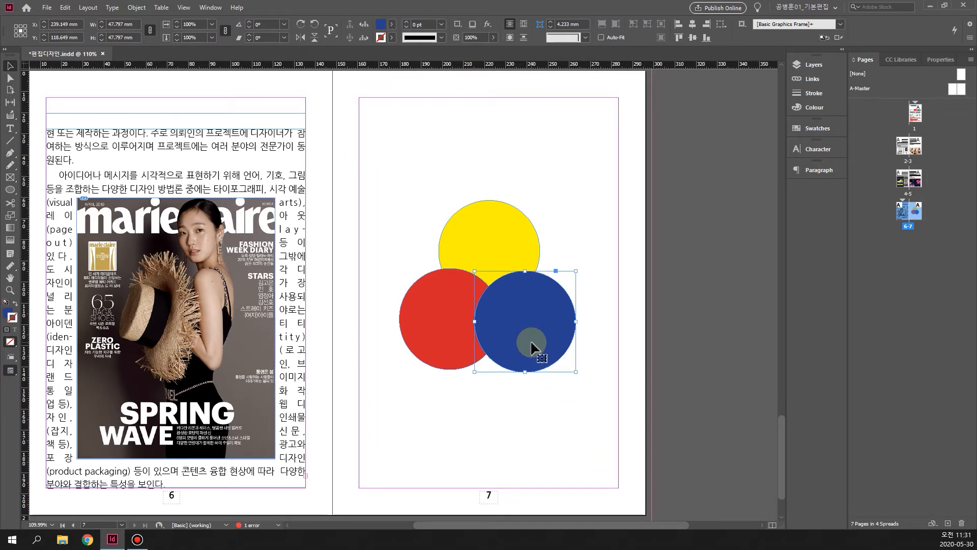
pyautogui.keyDown('shift'); pyautogui.click(432, 332); pyautogui.keyUp('shift')
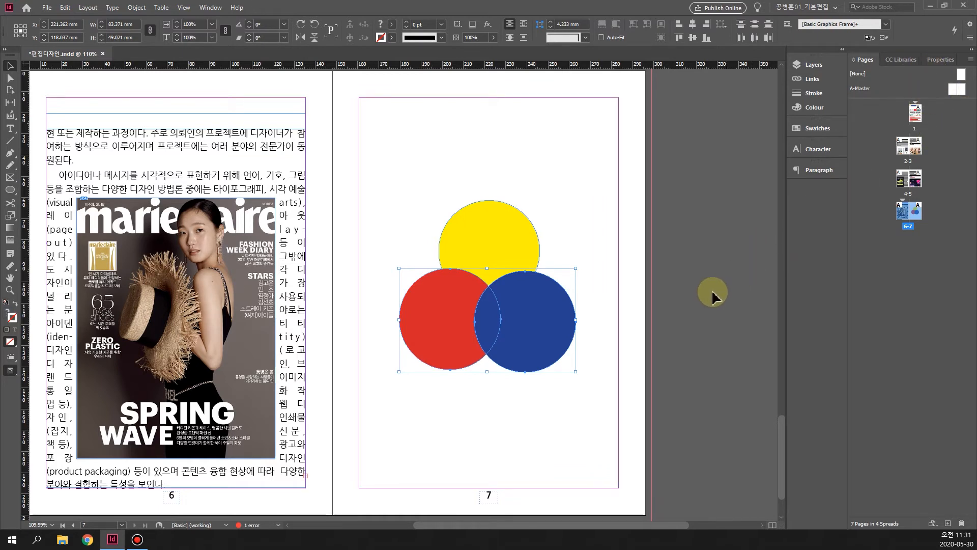
pyautogui.click(604, 375)
pyautogui.moveTo(538, 321); pyautogui.dragTo(536, 319)
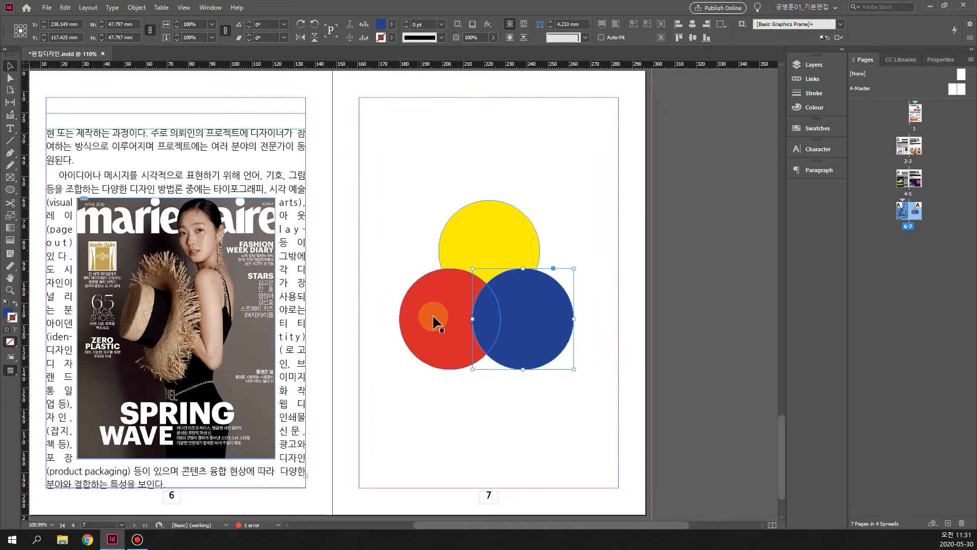
# - Select all three circles and open the object attributes for overprinting their fills
pyautogui.moveTo(446, 260); pyautogui.dragTo(572, 399)
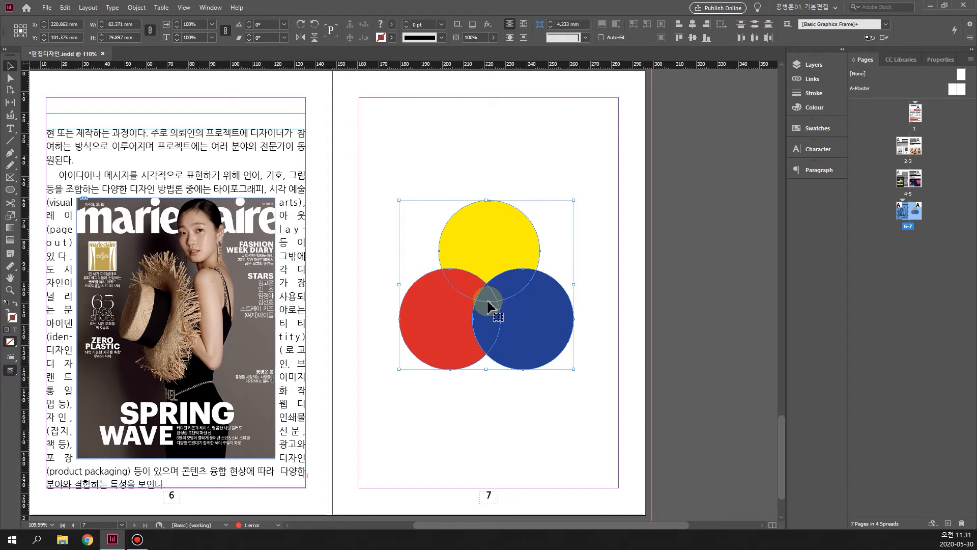
pyautogui.click(209, 9)
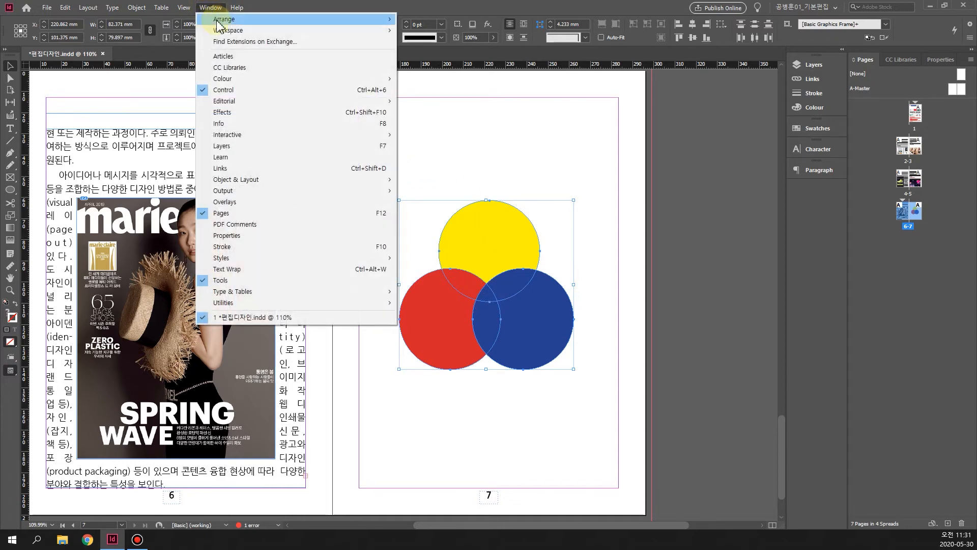
pyautogui.click(246, 121)
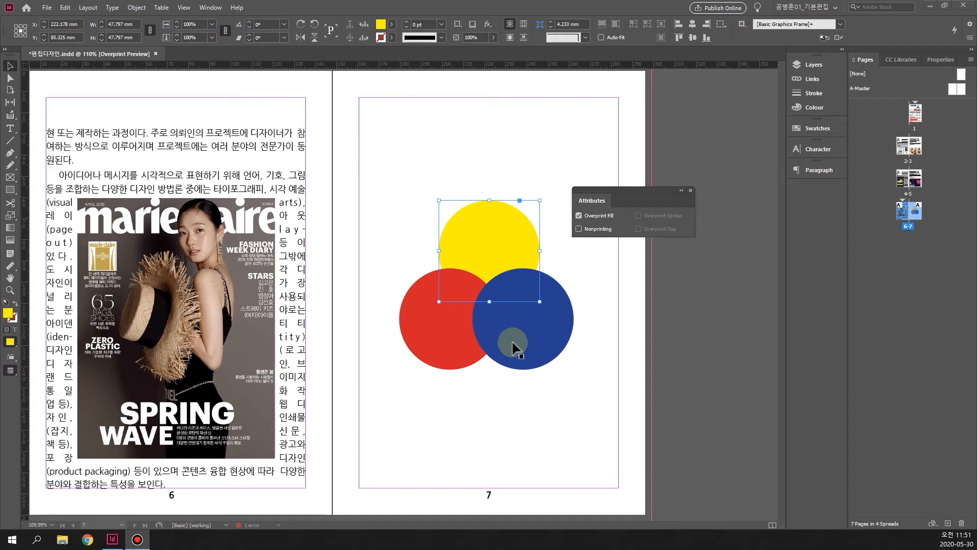
# - Bring the yellow circle to the front of the stacking order
pyautogui.click(541, 337)
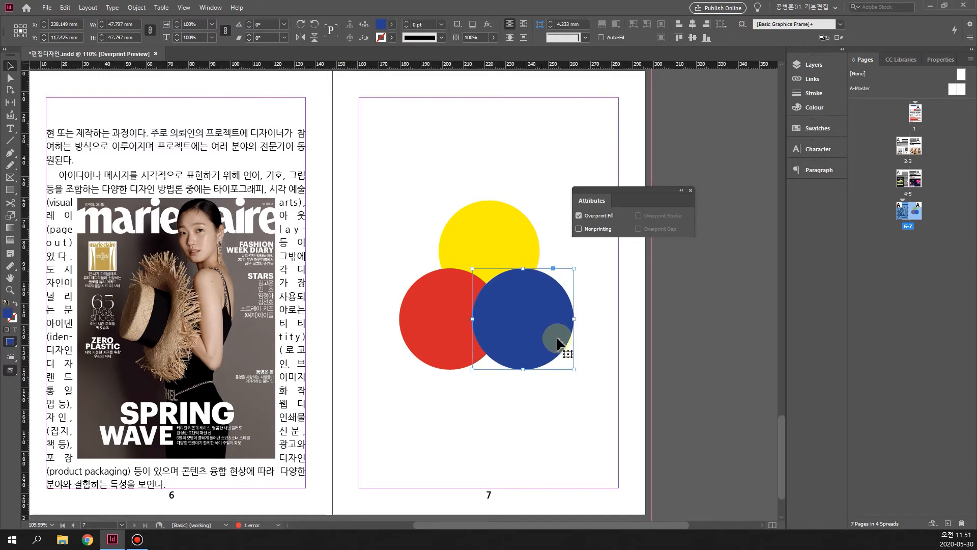
pyautogui.click(489, 271)
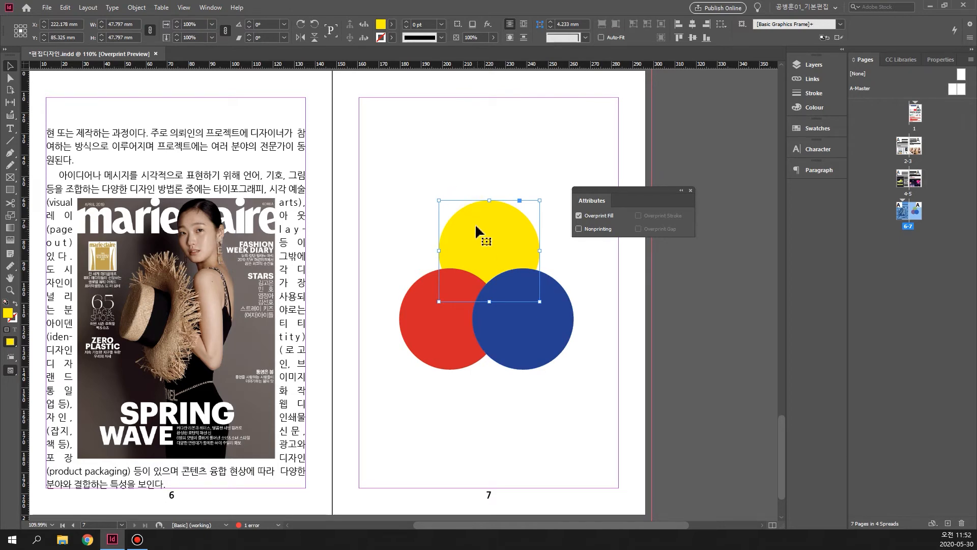
pyautogui.rightClick(494, 235)
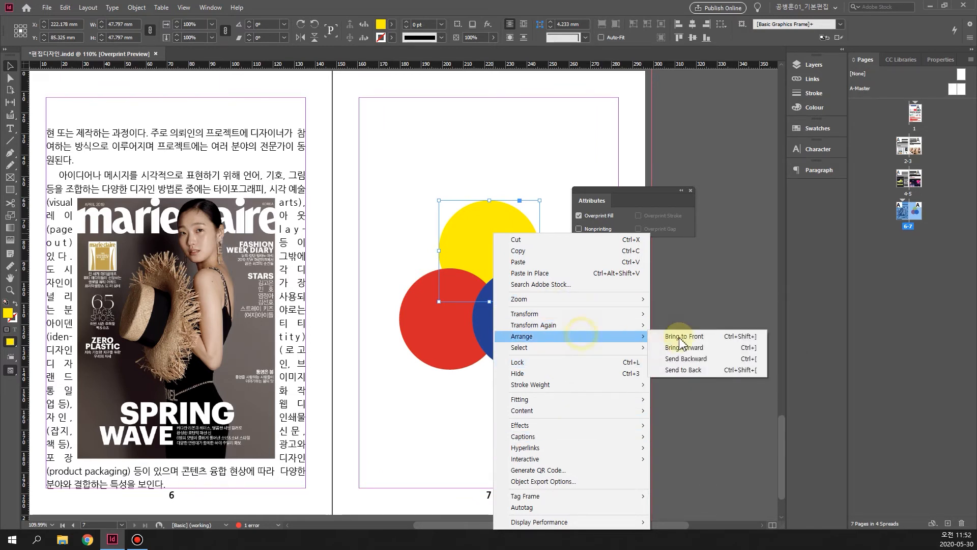
pyautogui.click(682, 335)
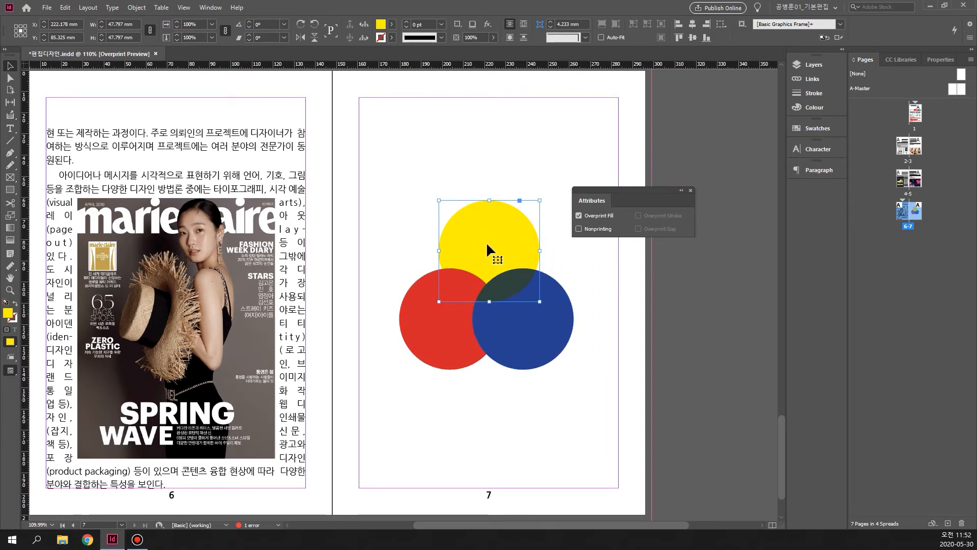
# - Bring the blue circle to the front and shift it slightly to about X 237.6 mm, Y 116.4 mm
pyautogui.click(449, 306)
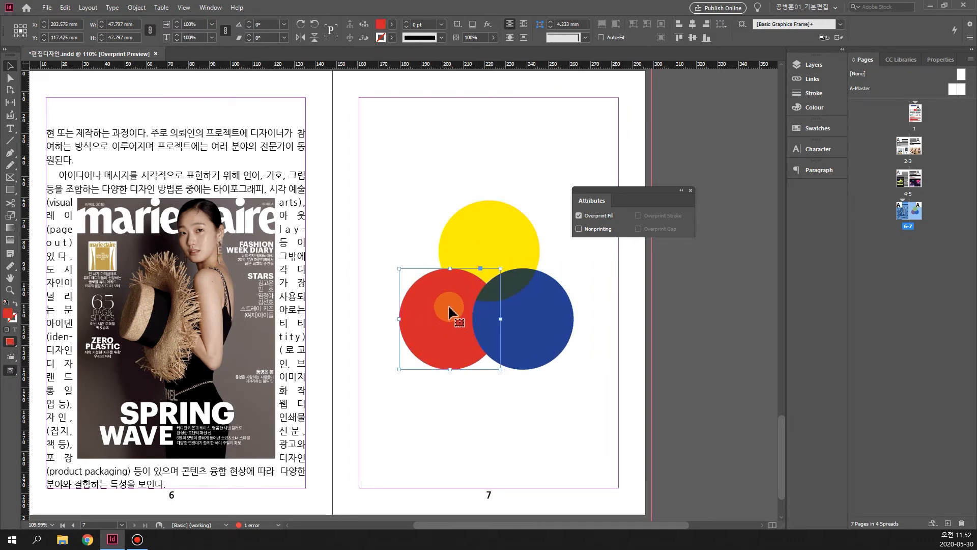
pyautogui.click(486, 228)
pyautogui.click(539, 346)
pyautogui.rightClick(541, 346)
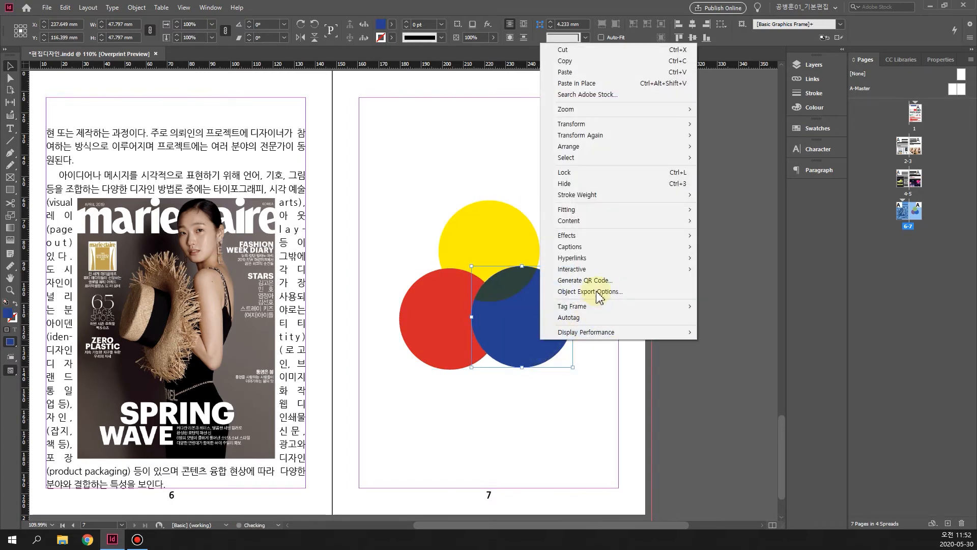
pyautogui.moveTo(605, 150)
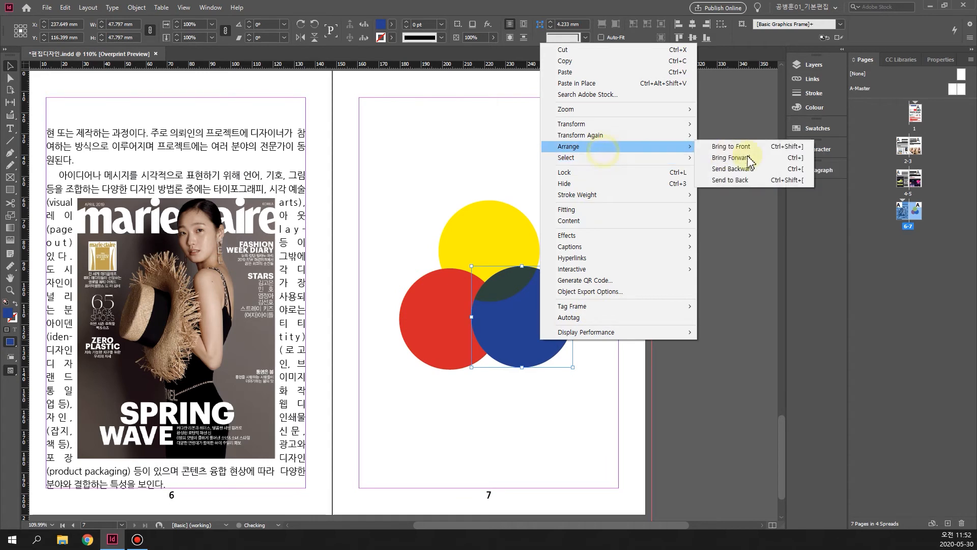
pyautogui.click(741, 147)
pyautogui.click(645, 356)
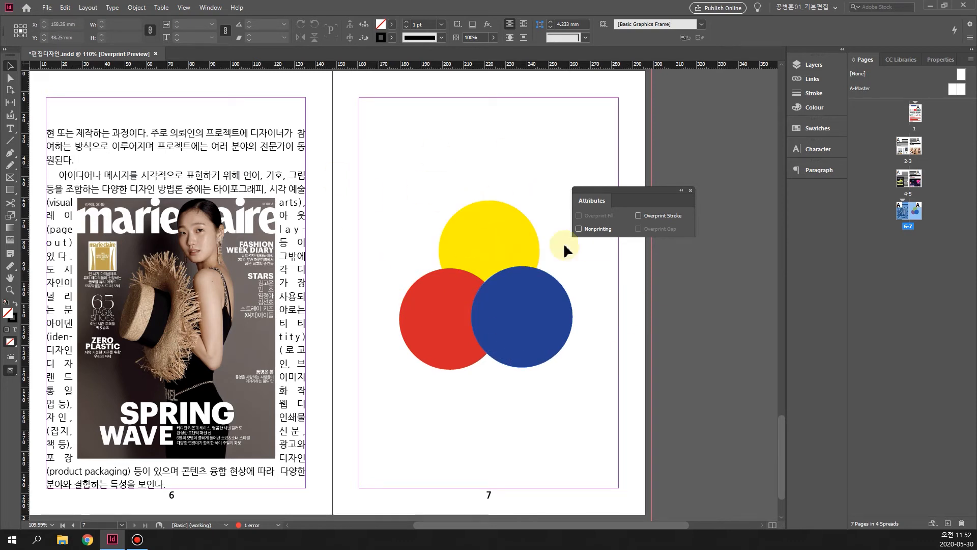
# - Fill the lower right circle with yellow C=0 M=0 Y=100 K=0
pyautogui.click(541, 325)
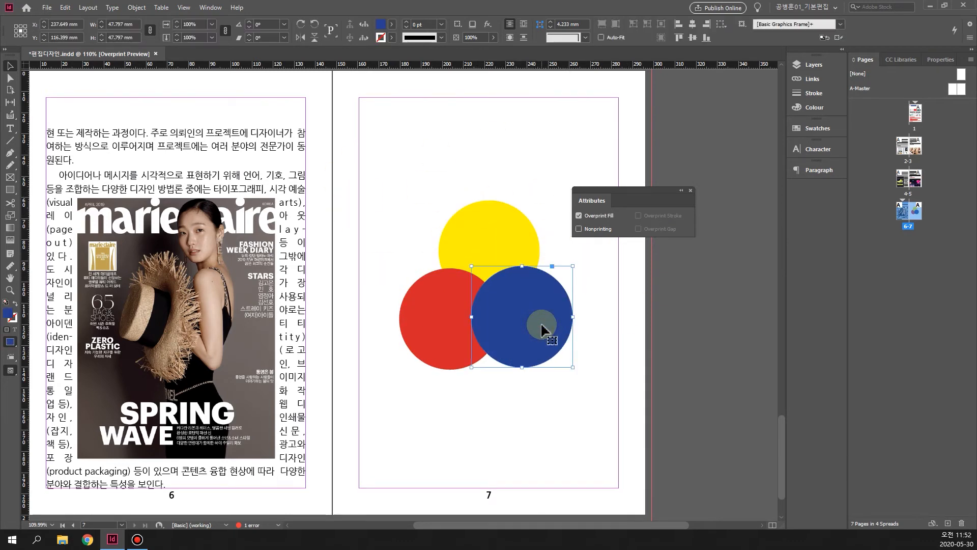
pyautogui.click(391, 24)
pyautogui.click(286, 111)
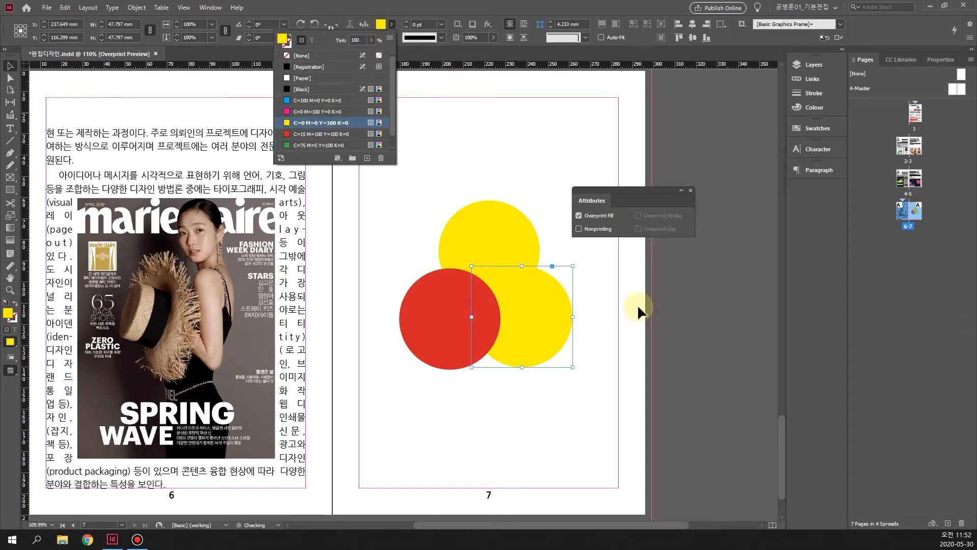
# - Choose a lighter blue in the Colour Picker as the fill of the lower right circle
pyautogui.click(10, 315)
pyautogui.doubleClick(9, 314)
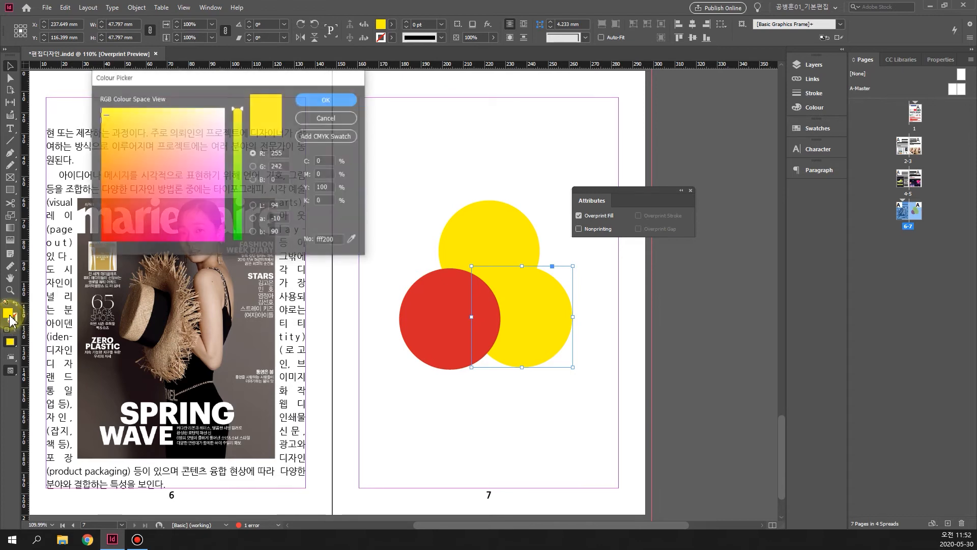
pyautogui.click(218, 224)
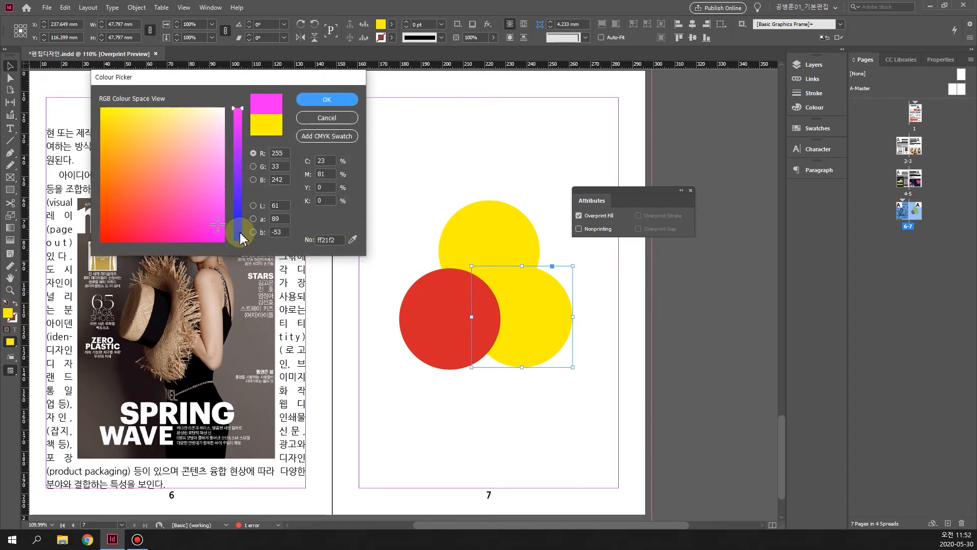
pyautogui.click(238, 217)
pyautogui.click(211, 213)
pyautogui.click(328, 101)
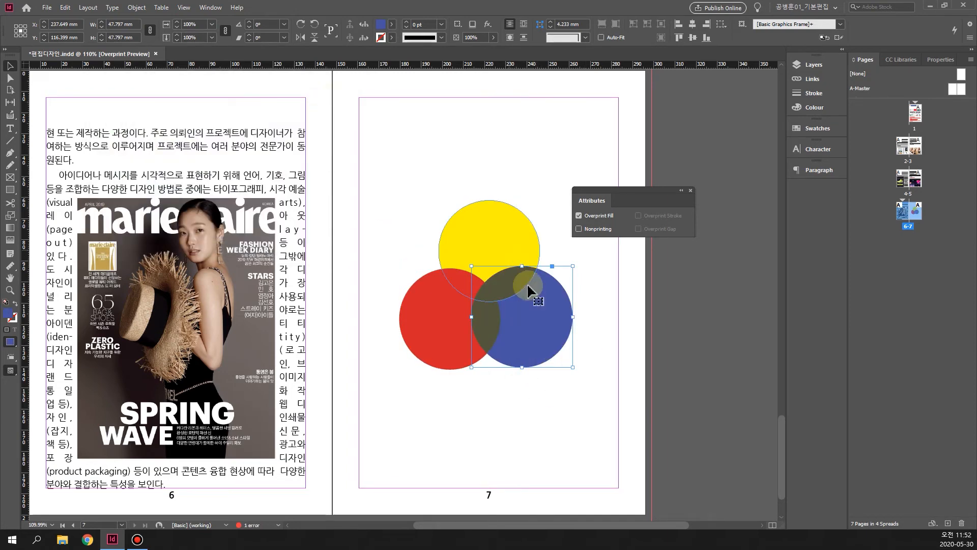
pyautogui.click(506, 297)
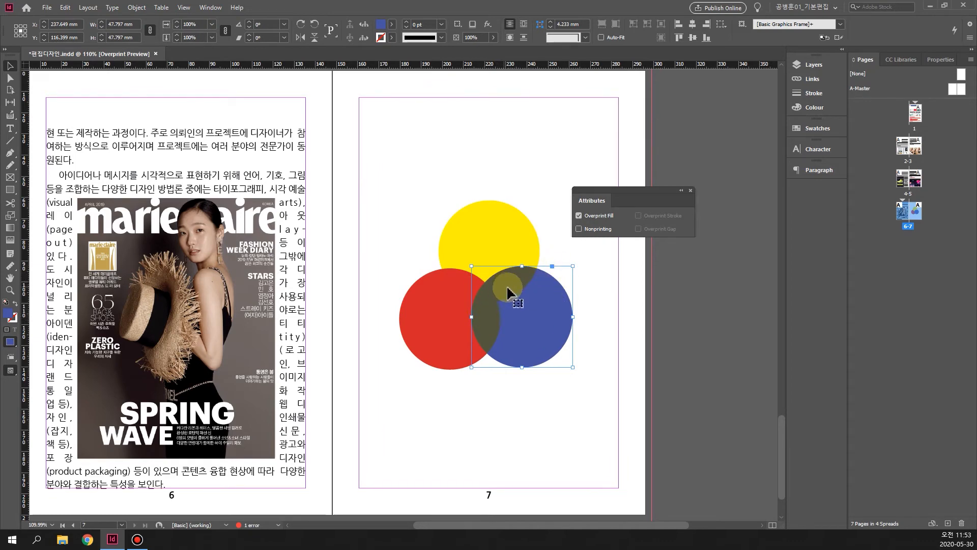
# - Bring the red lower left circle to the front of the other two circles
pyautogui.click(434, 320)
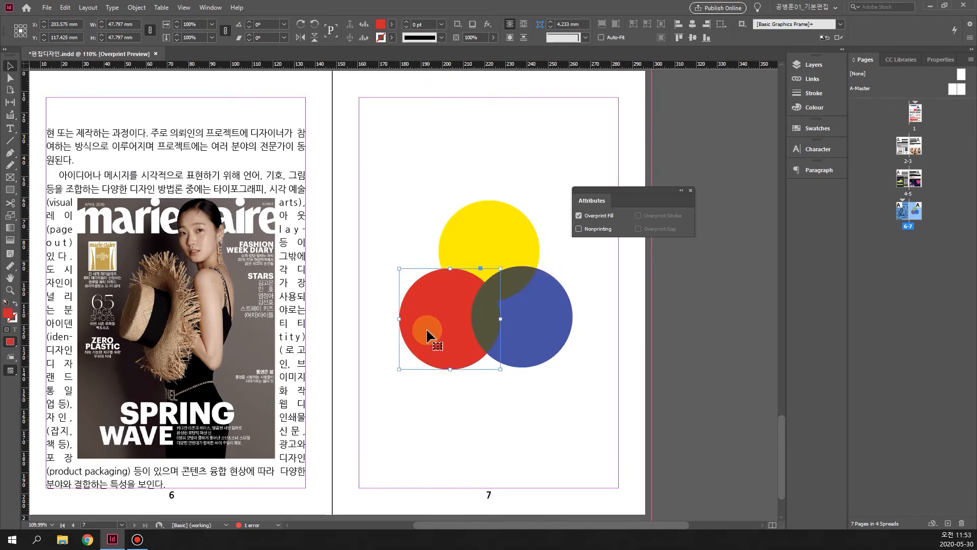
pyautogui.rightClick(427, 332)
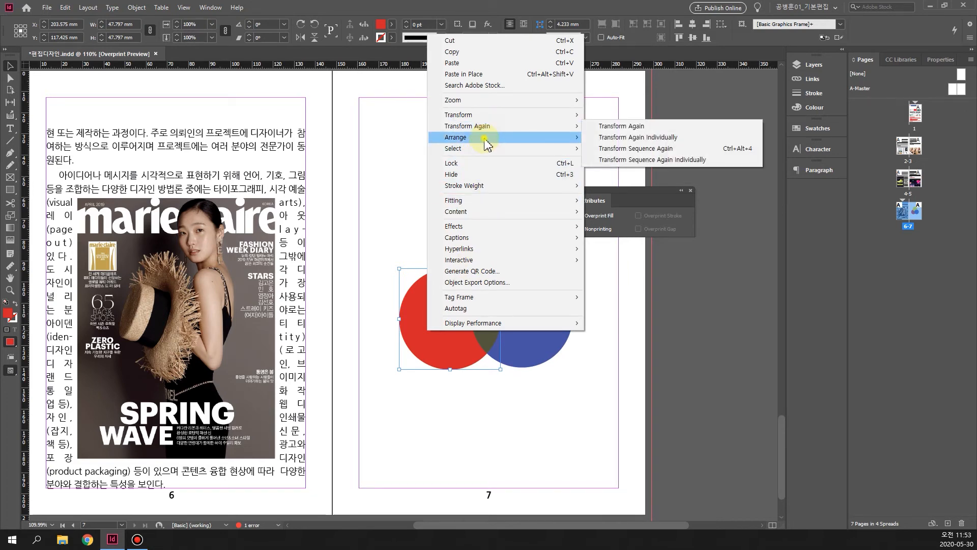
pyautogui.moveTo(485, 137)
pyautogui.click(618, 138)
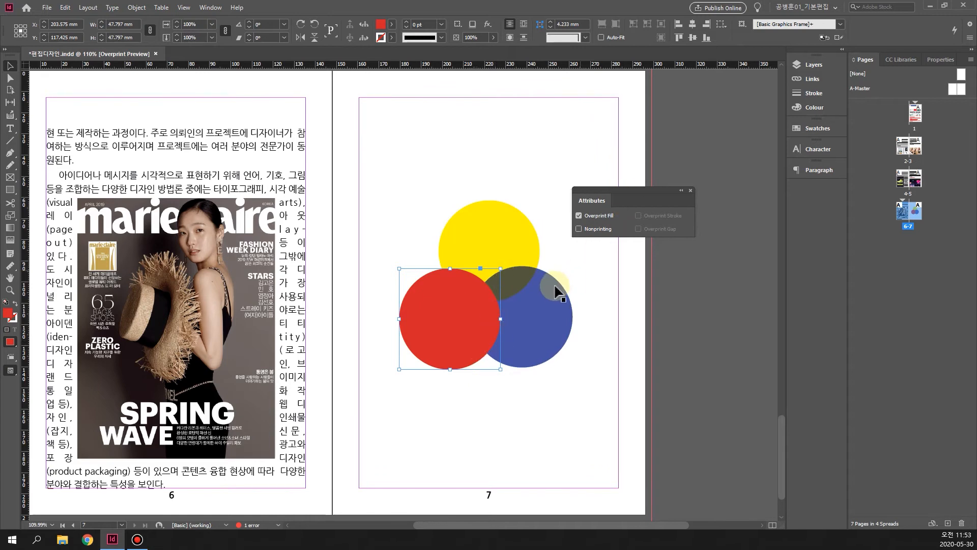
pyautogui.moveTo(408, 204); pyautogui.dragTo(512, 351)
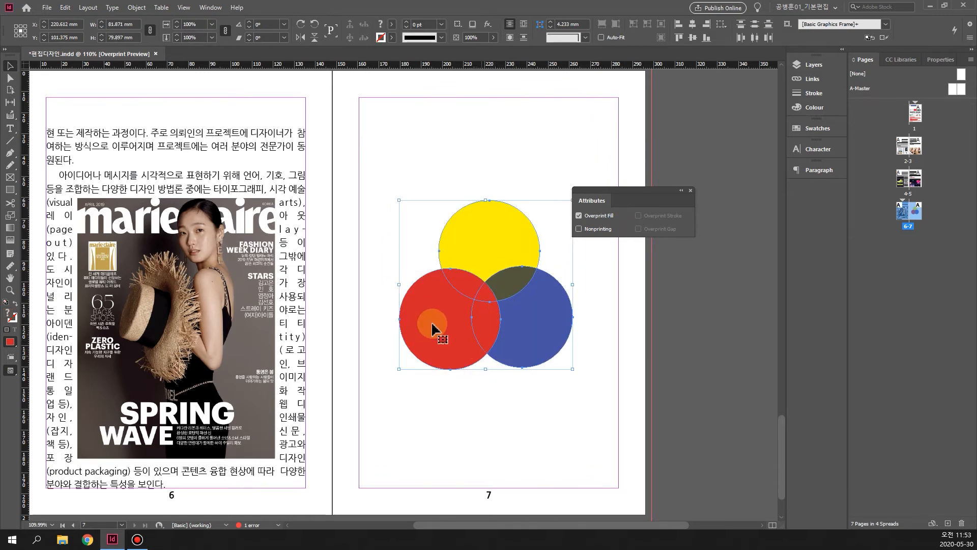
pyautogui.click(650, 386)
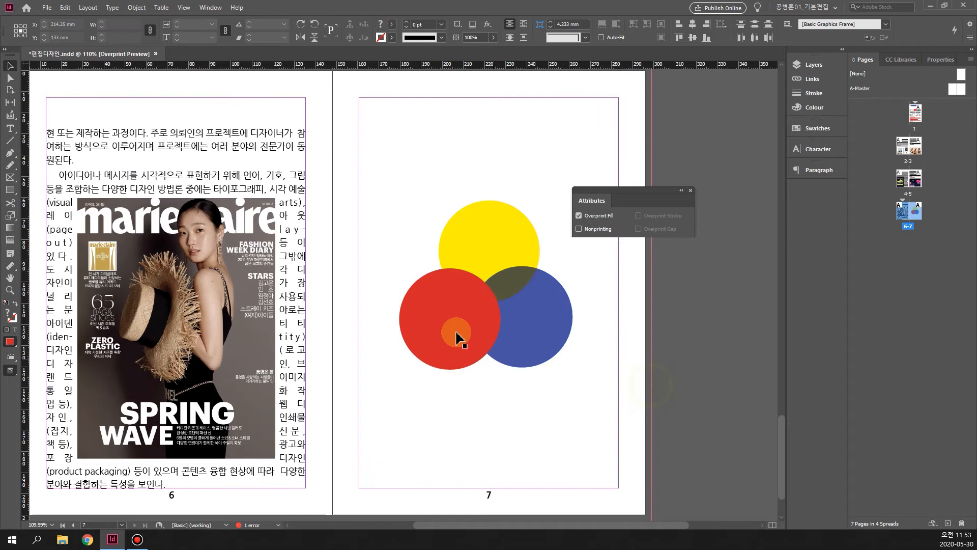
# - Replace the red fill of the lower left circle with yellow C=0 M=0 Y=100 K=0
pyautogui.click(456, 329)
pyautogui.click(391, 24)
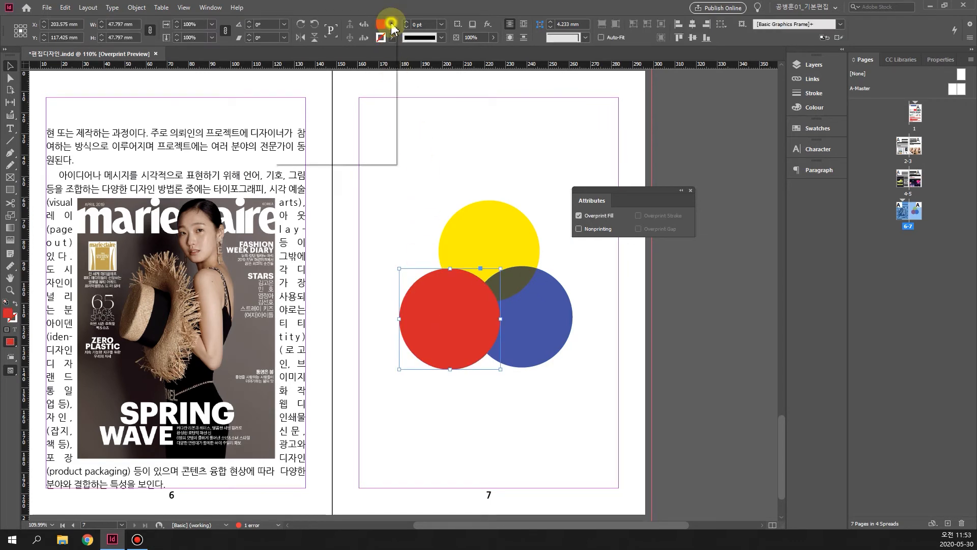
pyautogui.click(287, 123)
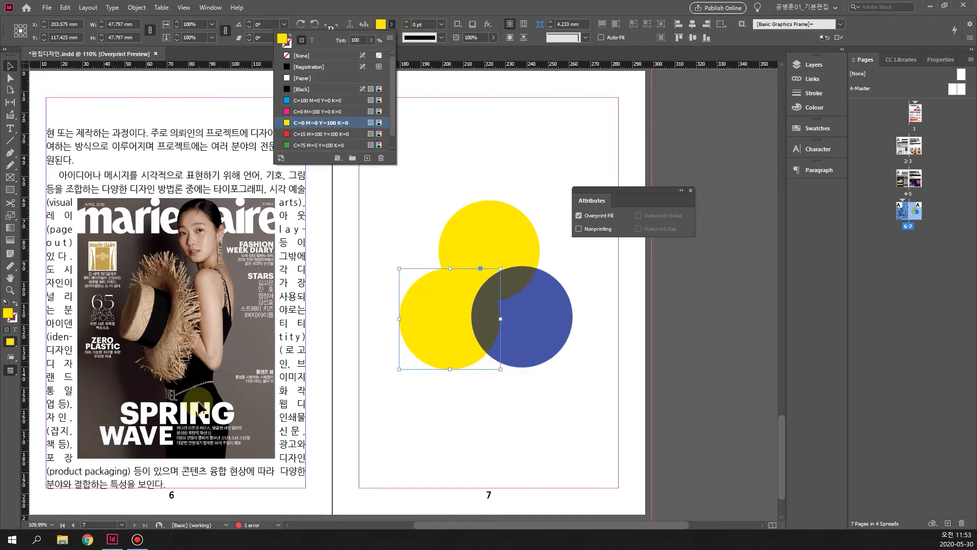
# - Fill the lower left circle with red C=0 M=99 Y=100 K=0 (ff060b) using the Colour Picker
pyautogui.doubleClick(7, 316)
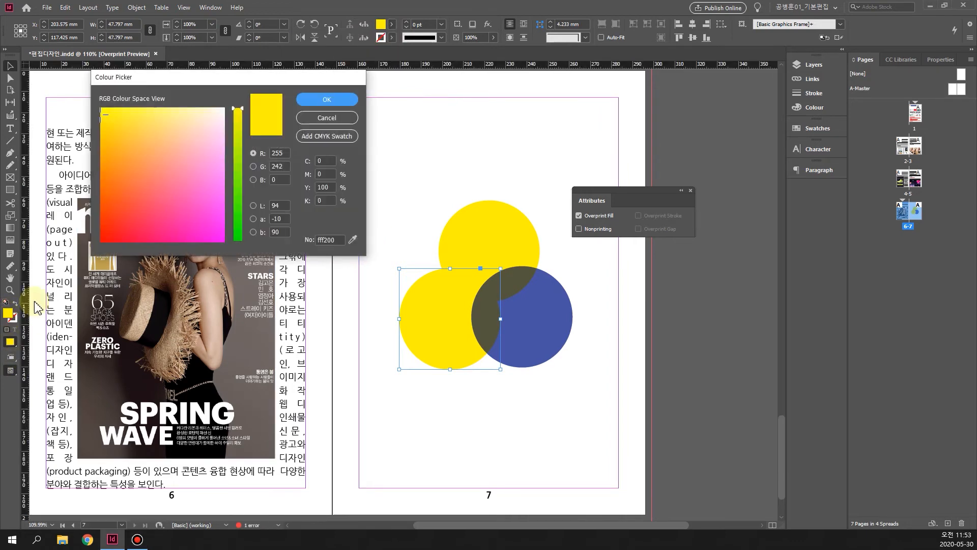
pyautogui.click(107, 232)
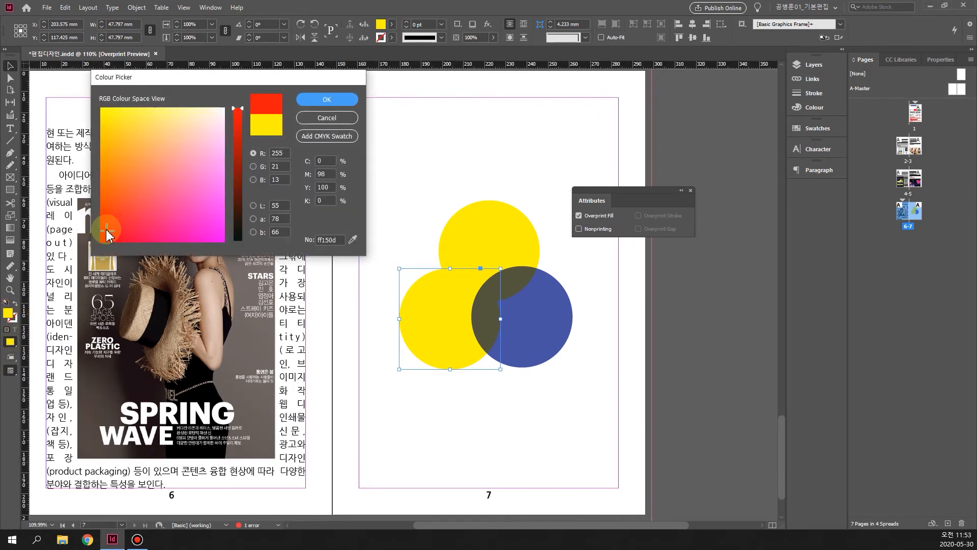
pyautogui.click(106, 237)
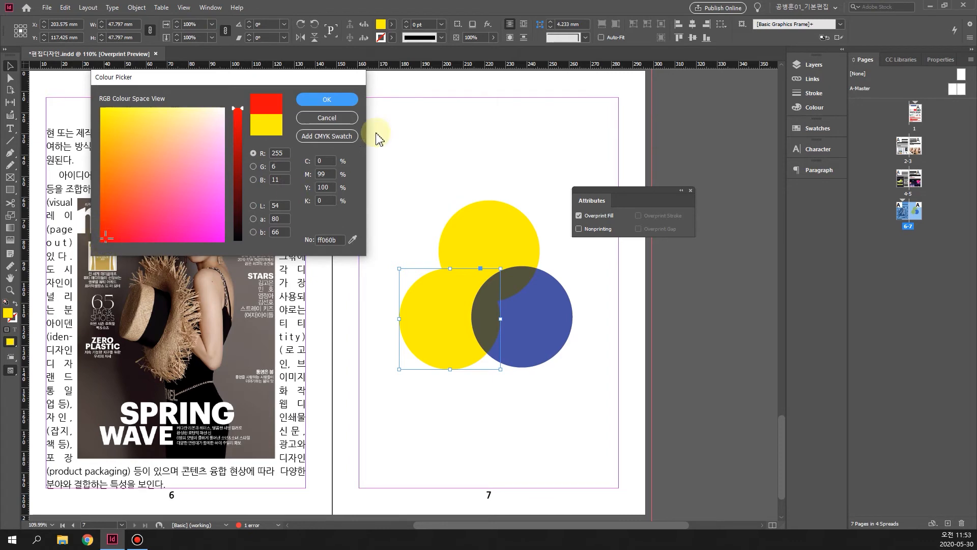
pyautogui.click(334, 104)
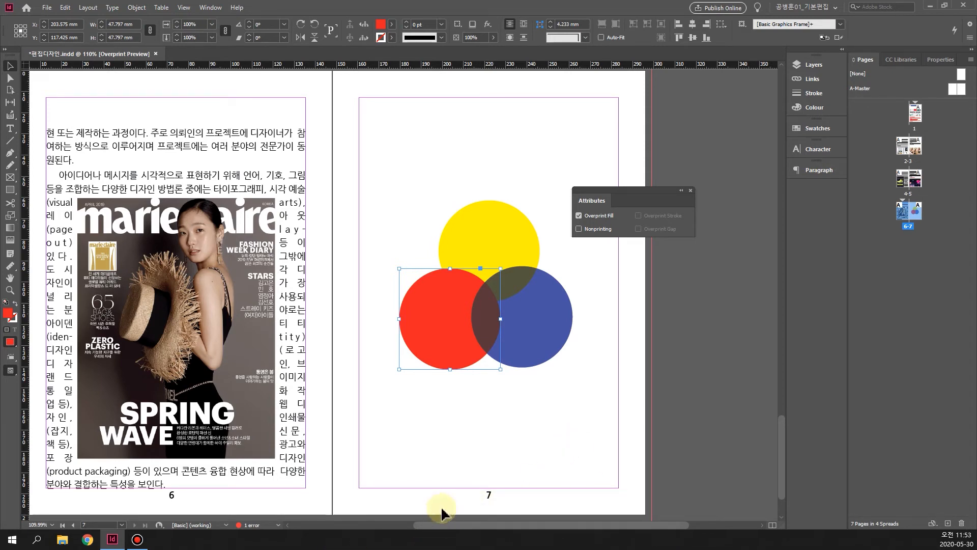
# - Turn off Overprint Fill for the red lower left circle and try its Nonprinting attribute on and off
pyautogui.click(578, 215)
pyautogui.click(579, 229)
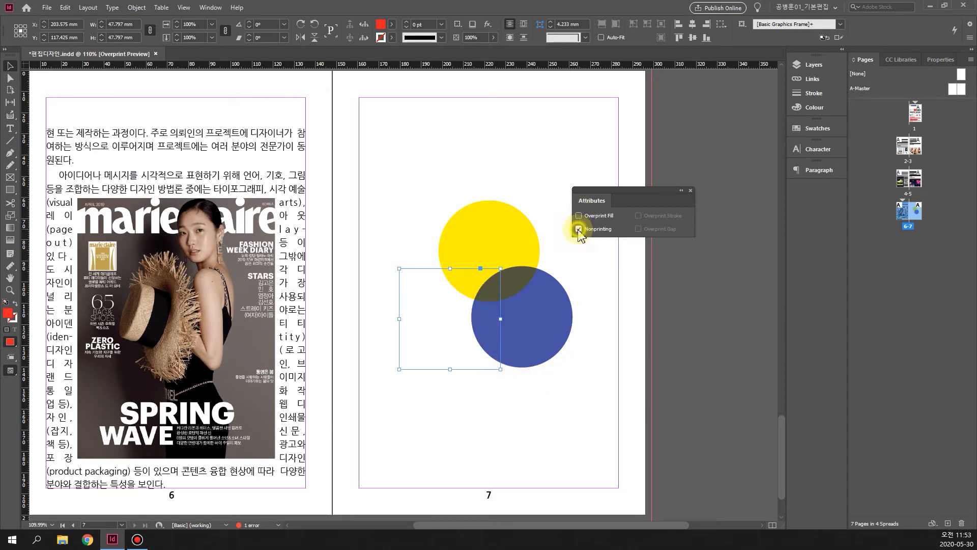
pyautogui.click(578, 229)
pyautogui.click(669, 381)
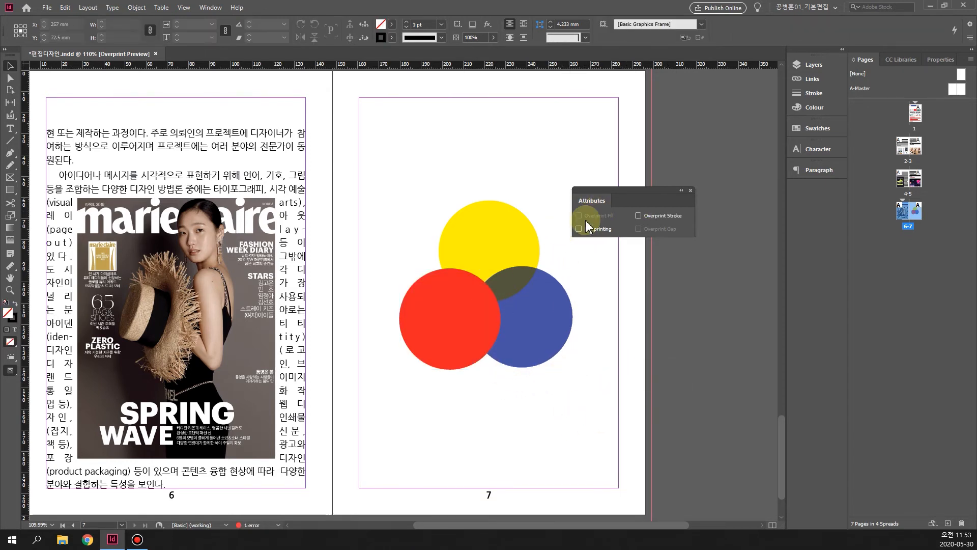
# - Select the yellow upper circle together with the blue lower right circle and turn off Overprint Fill for both
pyautogui.click(519, 327)
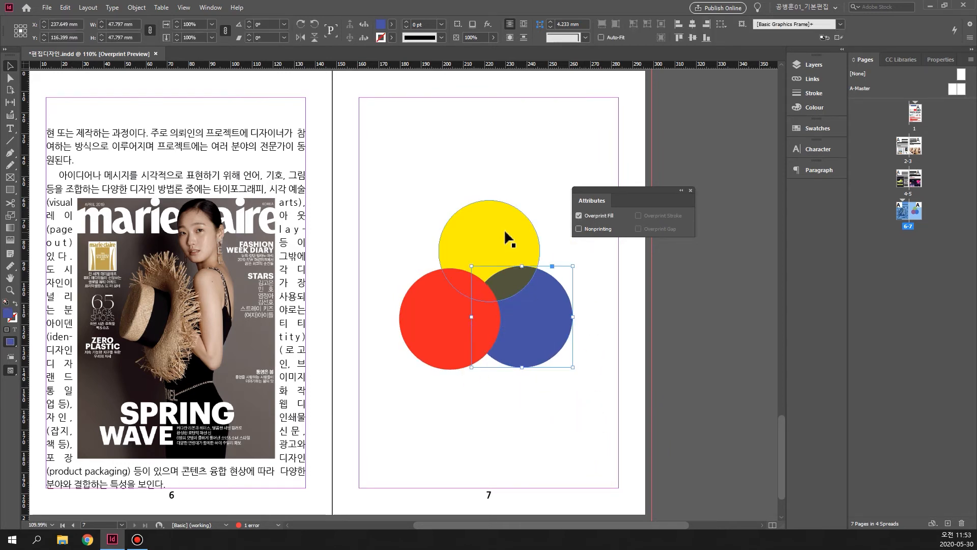
pyautogui.click(723, 387)
pyautogui.click(509, 263)
pyautogui.keyDown('shift'); pyautogui.click(526, 324); pyautogui.keyUp('shift')
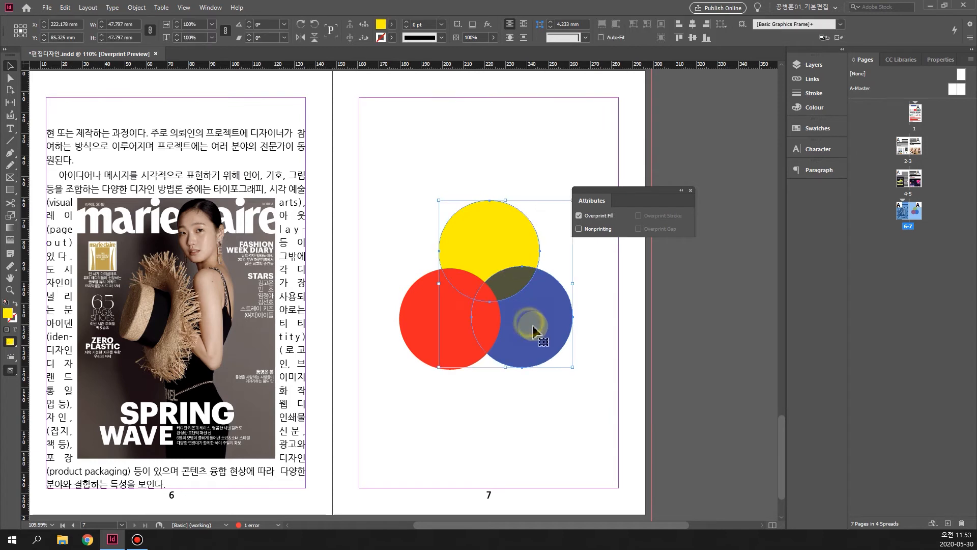
pyautogui.click(598, 218)
pyautogui.click(585, 218)
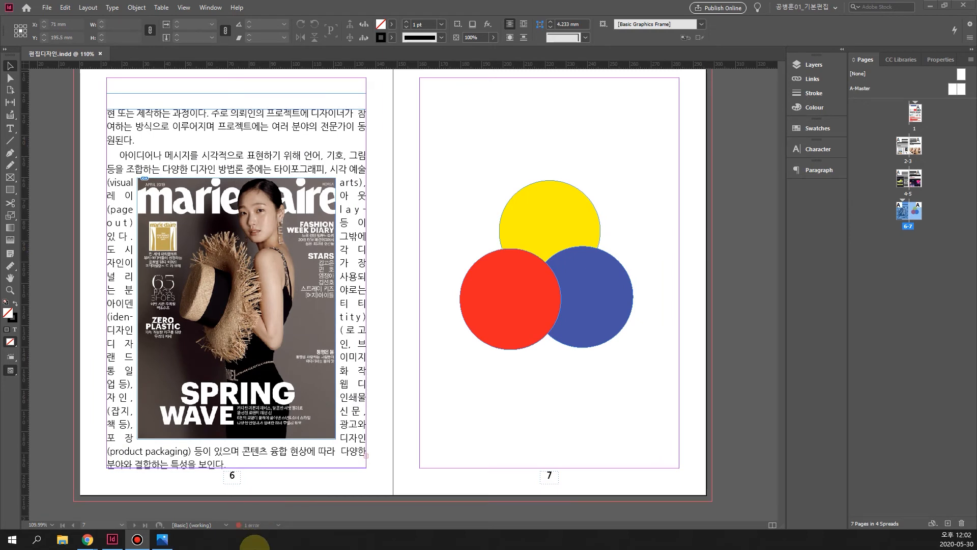
# - Switch to the Photos app to view offset-printing-machine.jpg, and return to the InDesign booklet
pyautogui.moveTo(168, 542)
pyautogui.click(167, 541)
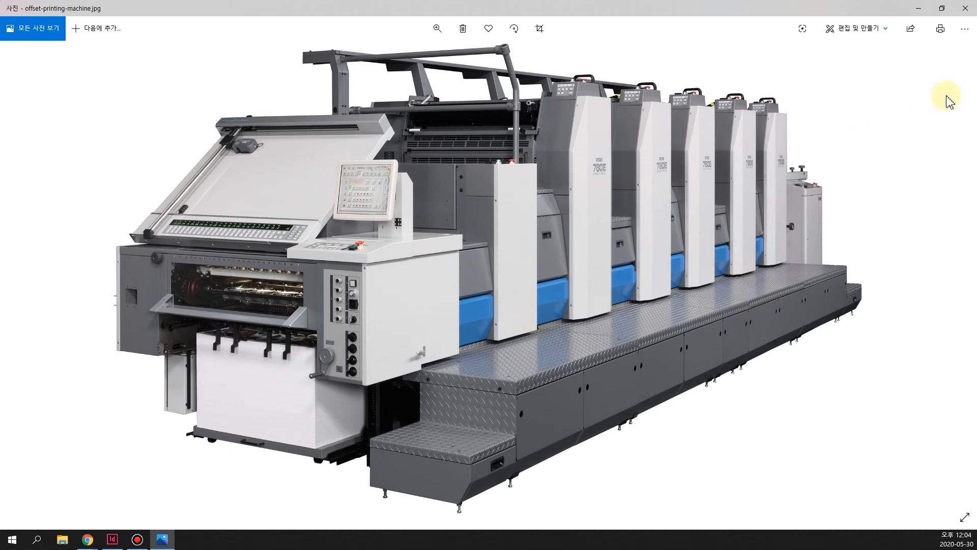
pyautogui.click(919, 8)
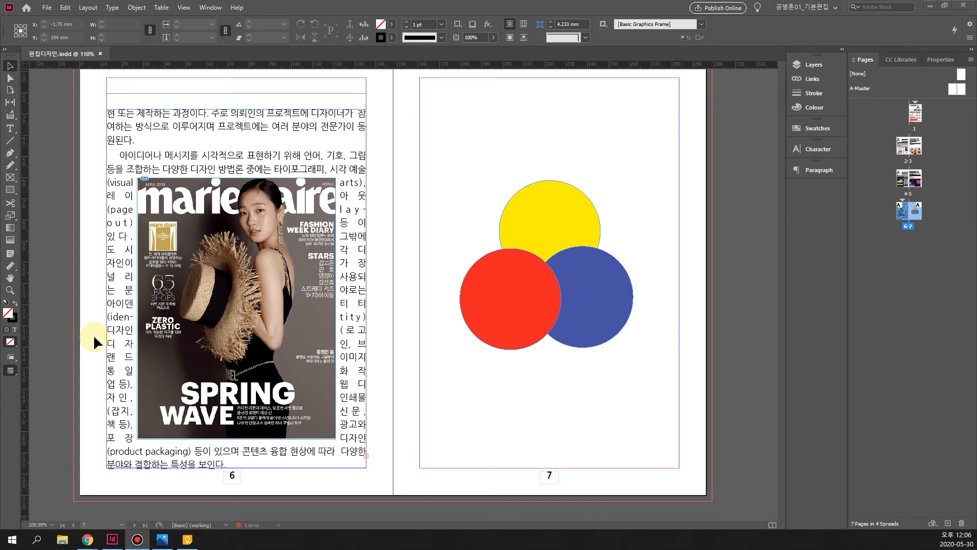
pyautogui.click(162, 539)
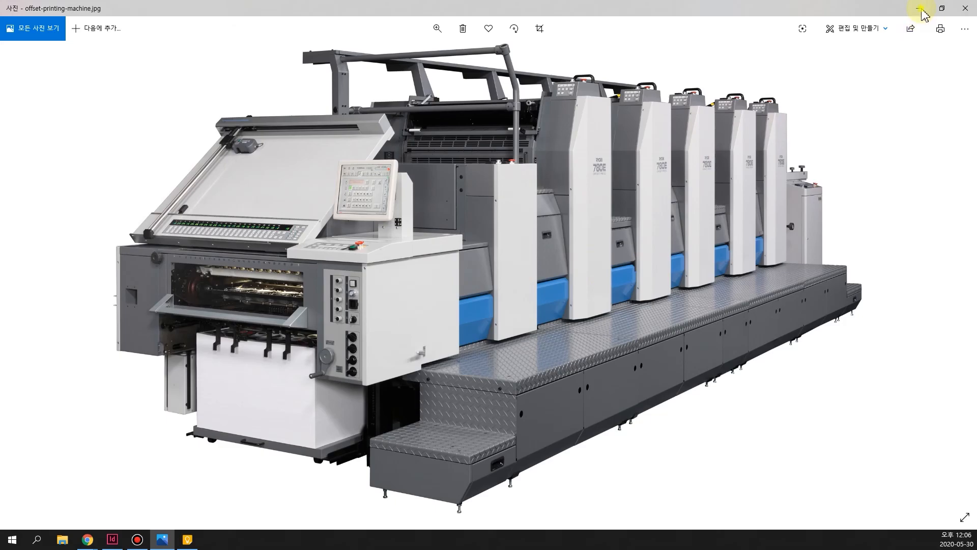
pyautogui.click(920, 9)
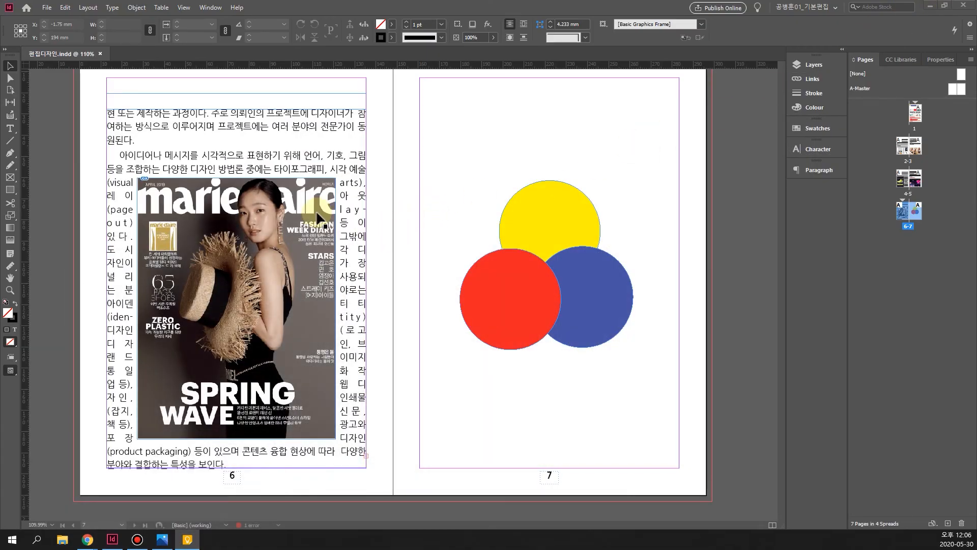
# - Open Flattener Preview, move it clear of the circles and switch it to Separations Preview
pyautogui.click(208, 8)
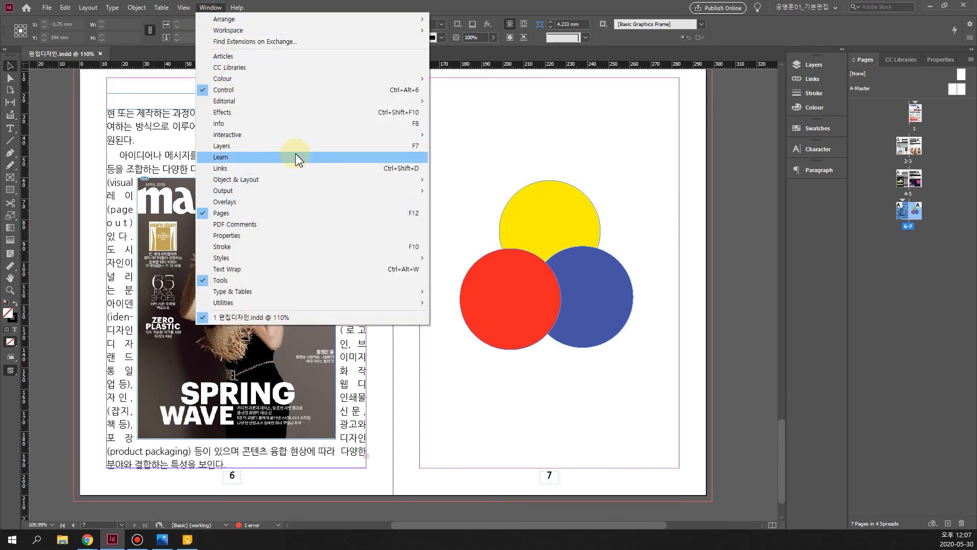
pyautogui.moveTo(298, 197)
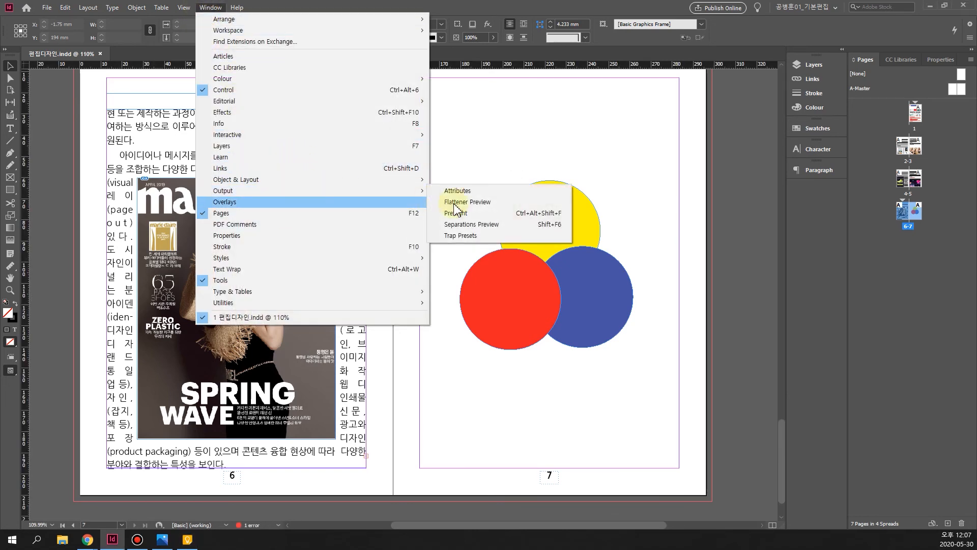
pyautogui.click(481, 205)
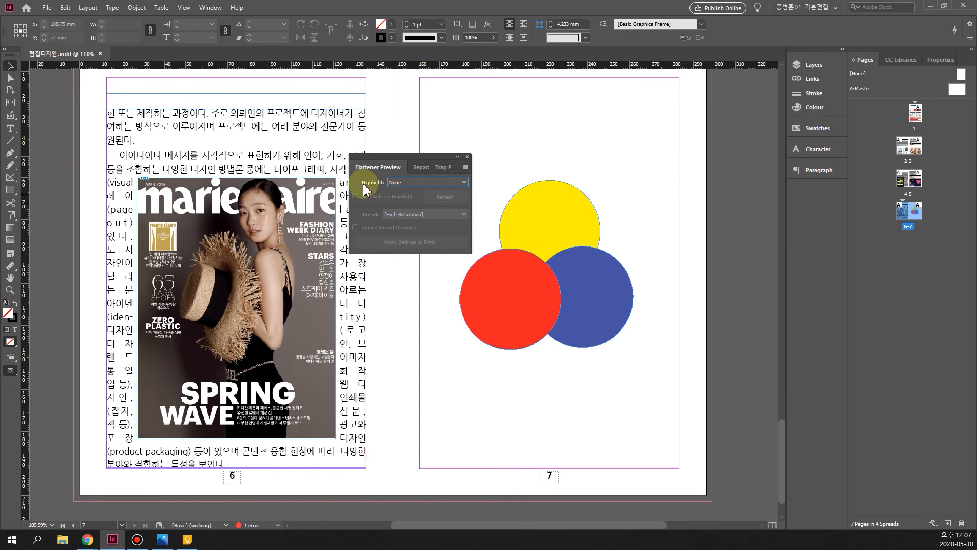
pyautogui.moveTo(415, 163); pyautogui.dragTo(481, 86)
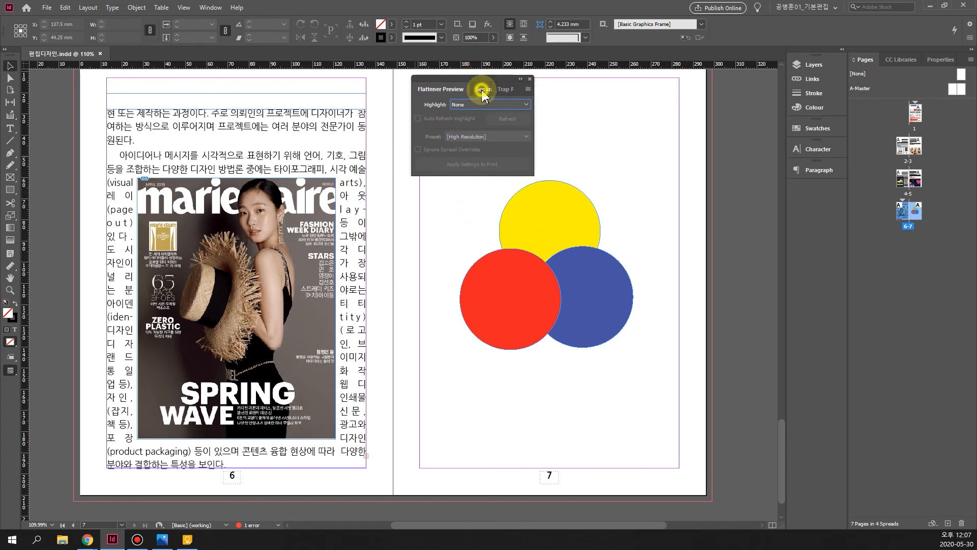
pyautogui.click(481, 91)
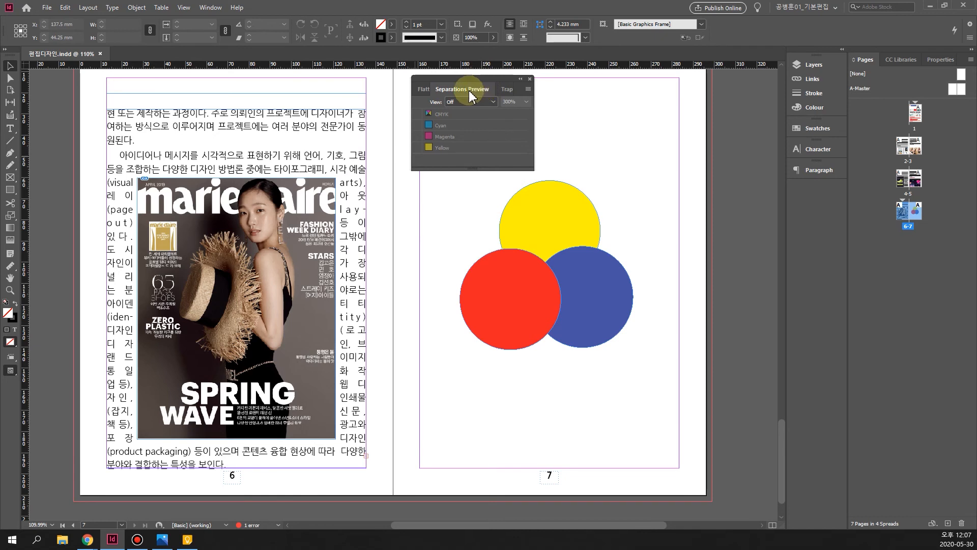
pyautogui.click(501, 297)
pyautogui.click(301, 292)
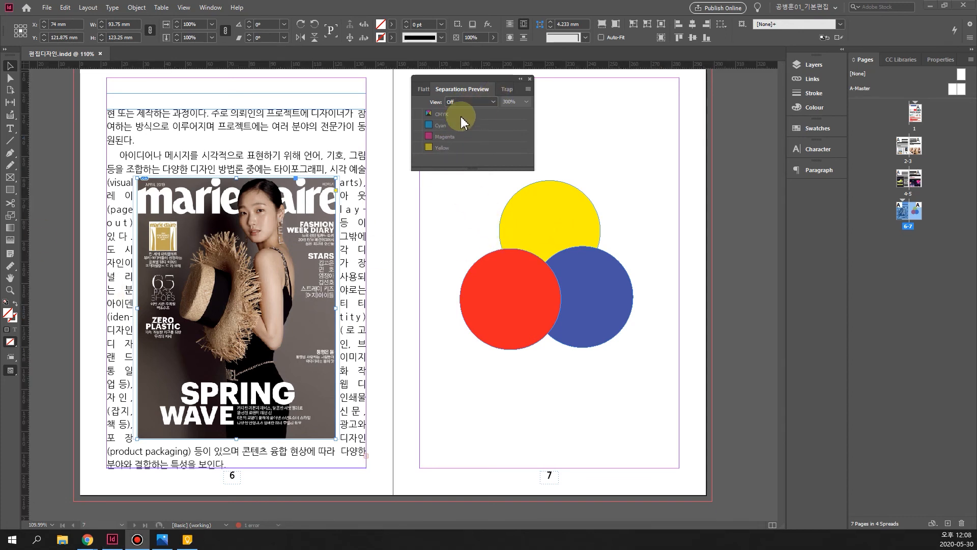
# - Set the Separations Preview view to Separations, and enlarge and reposition the preview so all four inks are listed
pyautogui.click(425, 90)
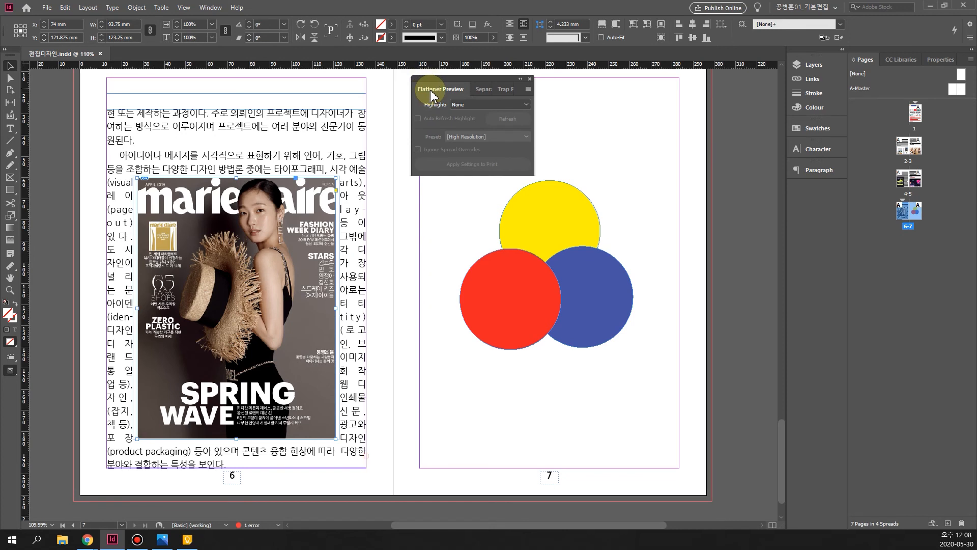
pyautogui.click(477, 91)
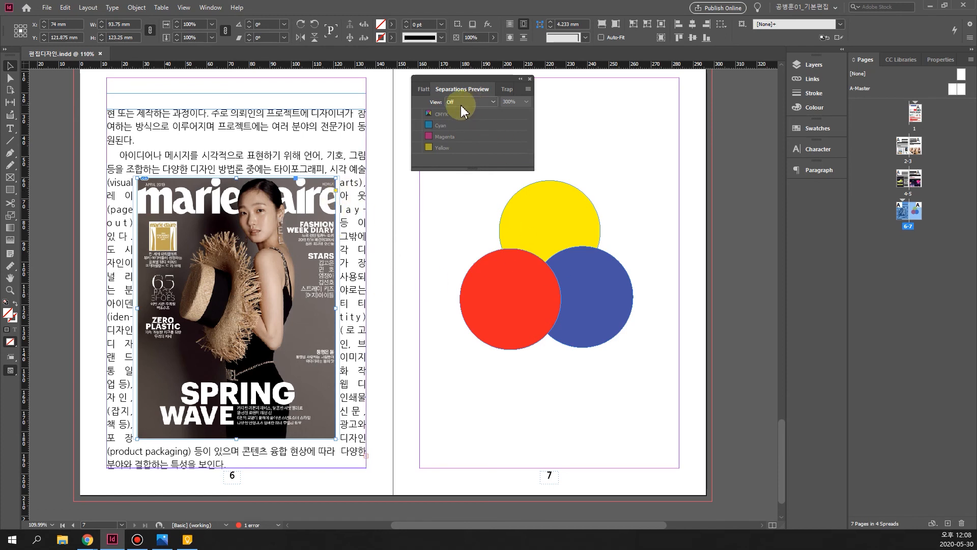
pyautogui.click(487, 103)
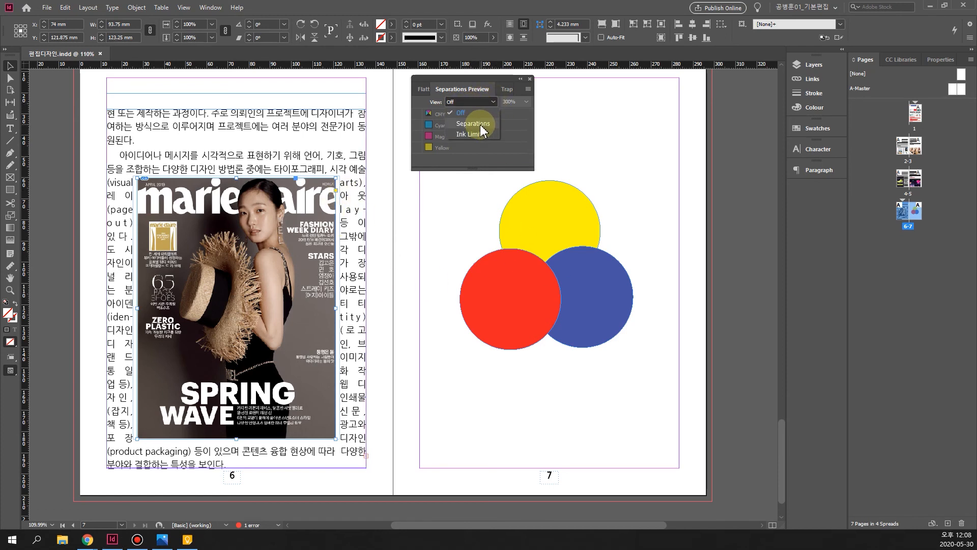
pyautogui.click(473, 123)
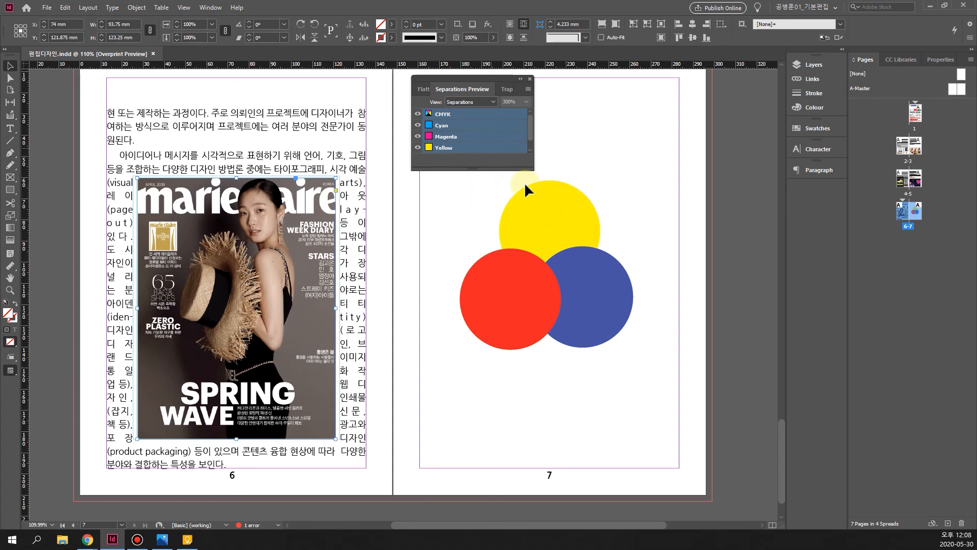
pyautogui.moveTo(529, 168); pyautogui.dragTo(546, 214)
pyautogui.moveTo(482, 81); pyautogui.dragTo(426, 84)
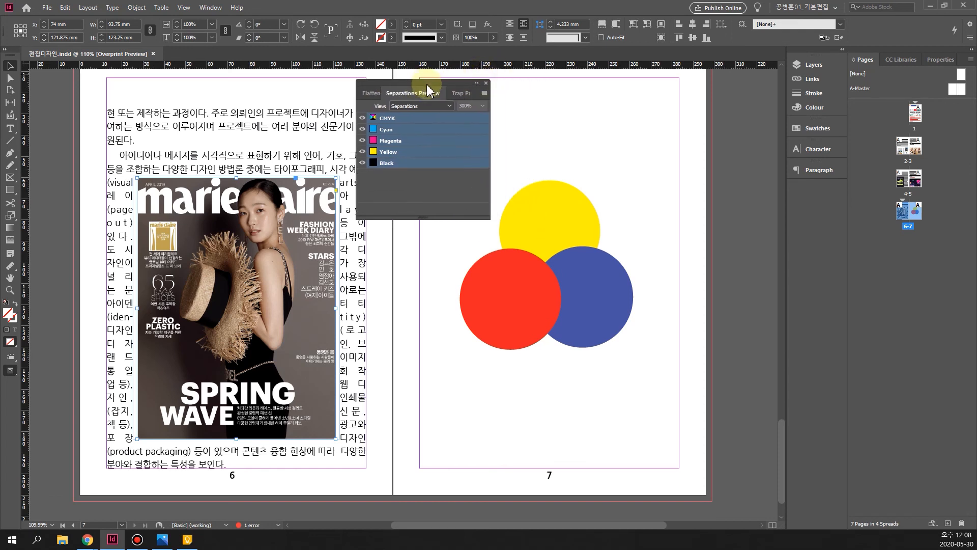
# - Hide the Magenta, Yellow and Black plates to examine the Cyan separation of pages 6 and 7
pyautogui.click(504, 313)
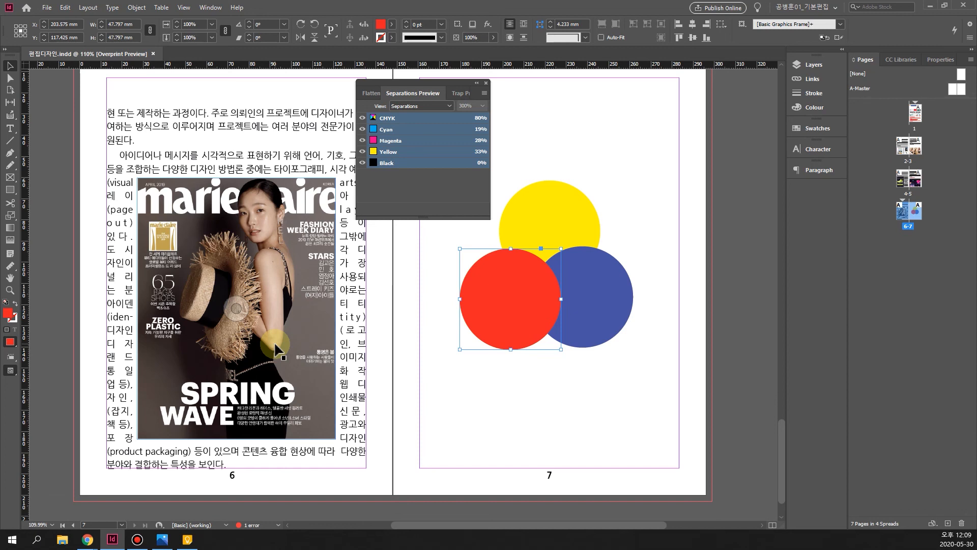
pyautogui.click(362, 140)
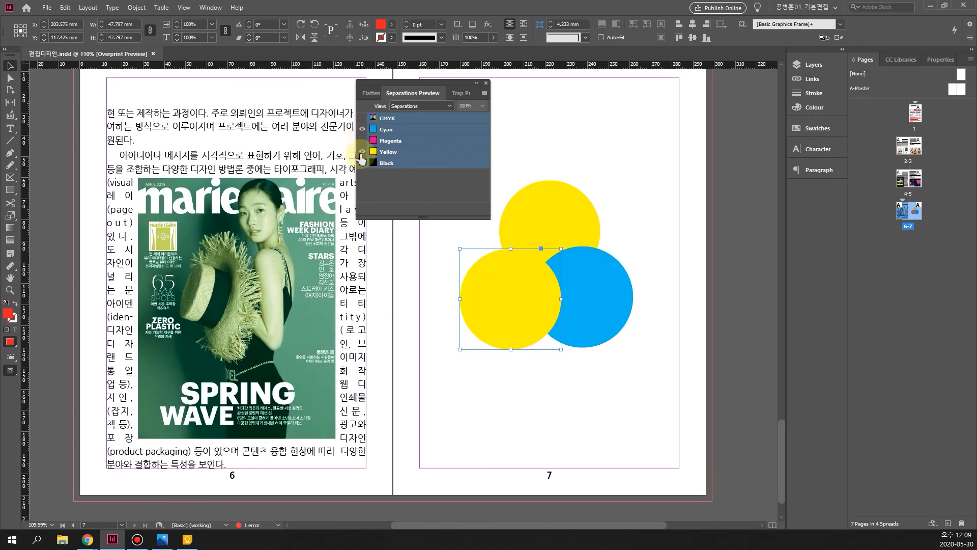
pyautogui.click(362, 152)
pyautogui.click(362, 163)
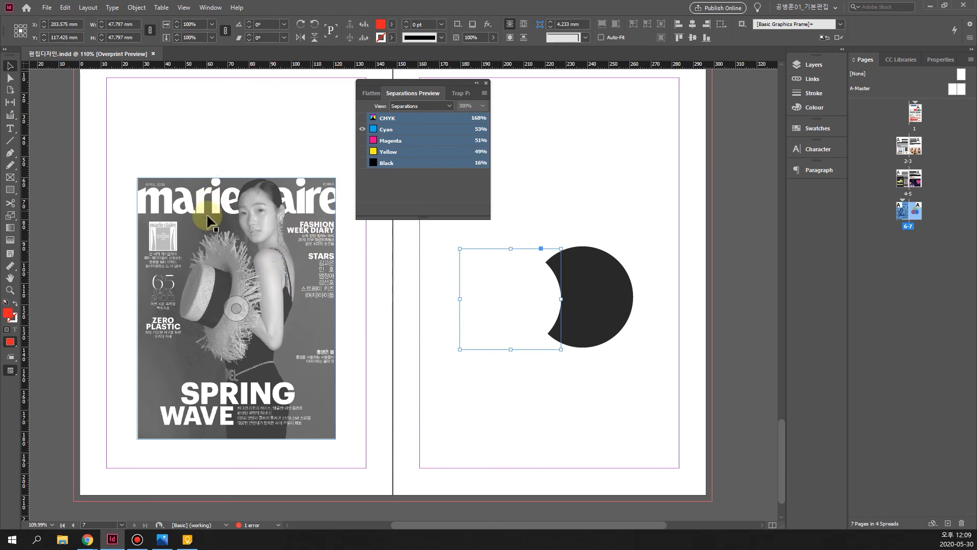
# - Isolate the Magenta plate and then the Yellow plate to examine each separation of the spread
pyautogui.click(362, 140)
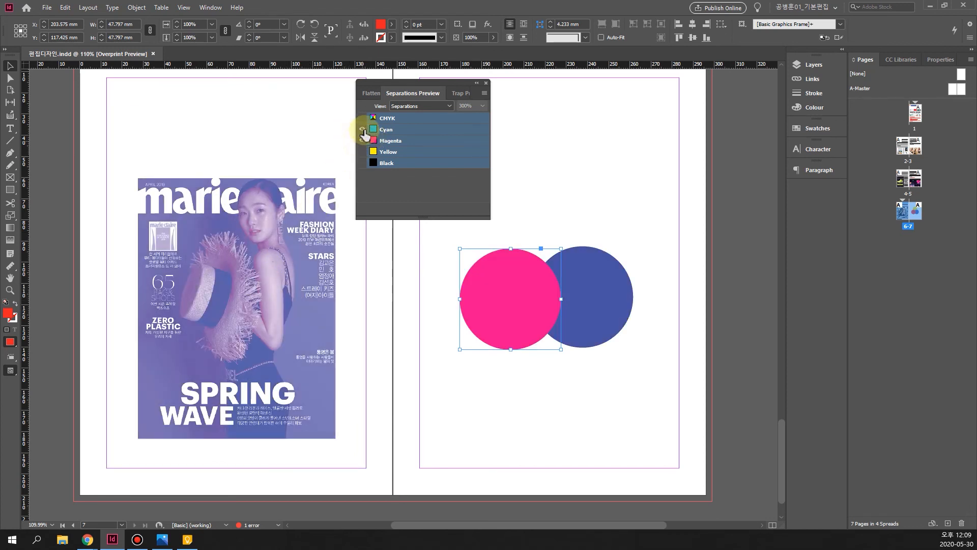
pyautogui.click(362, 129)
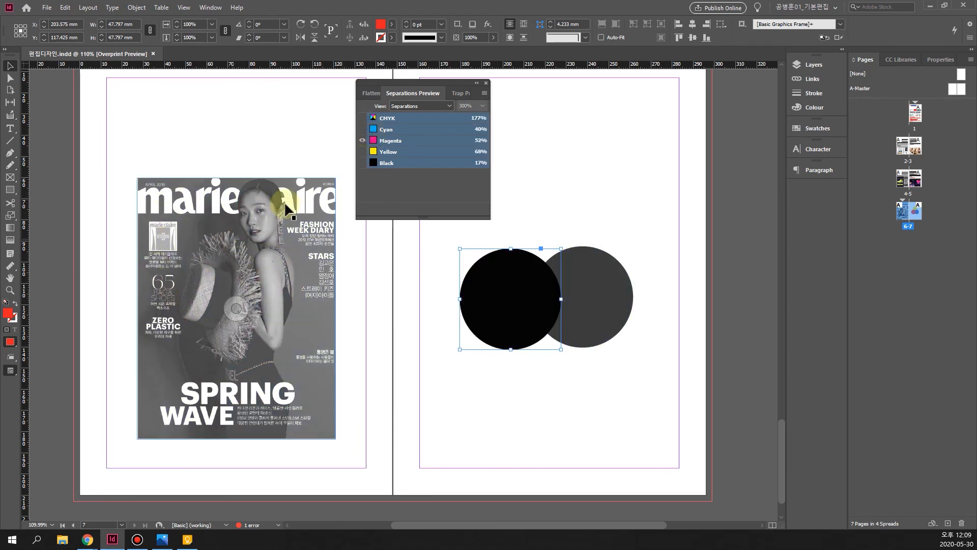
pyautogui.click(362, 152)
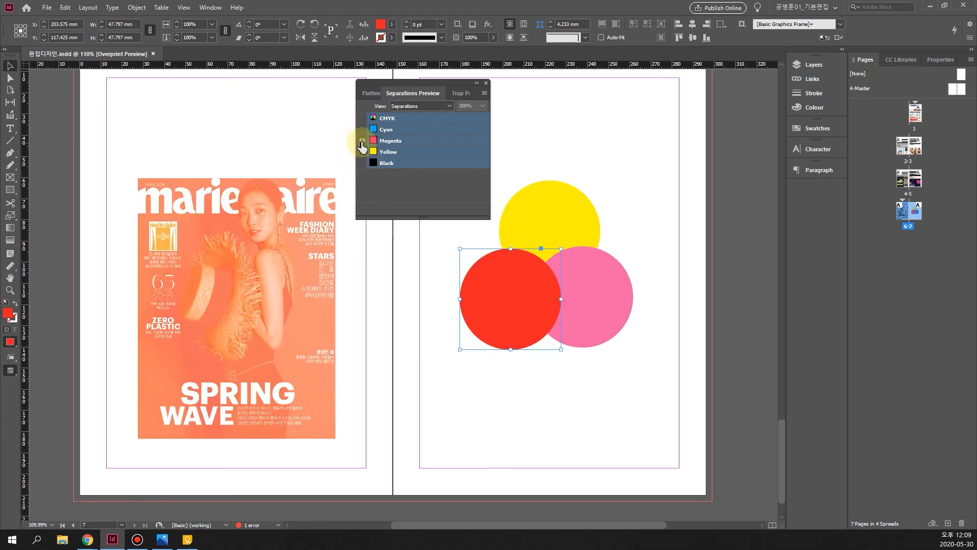
pyautogui.click(362, 141)
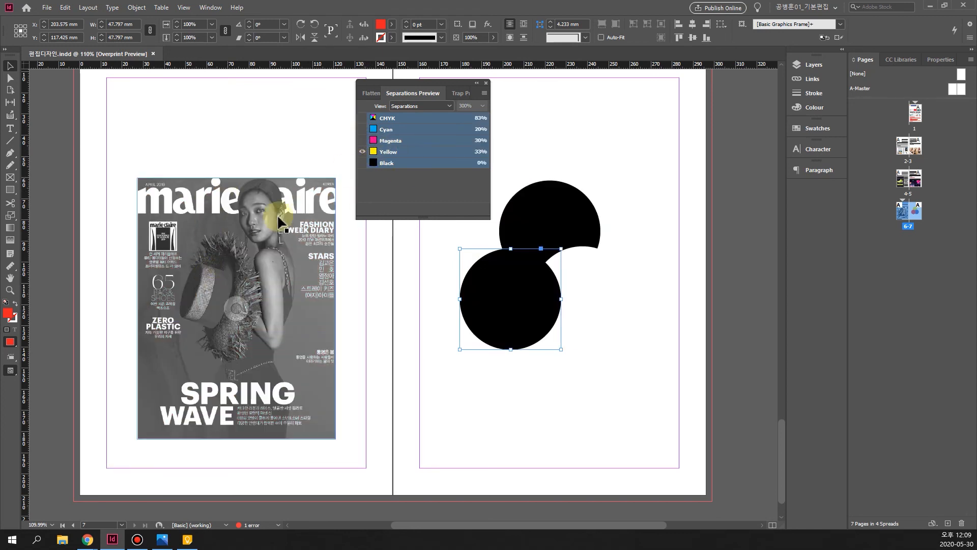
# - Show the Black plate and hide Yellow to examine the Black separation on its own
pyautogui.click(362, 162)
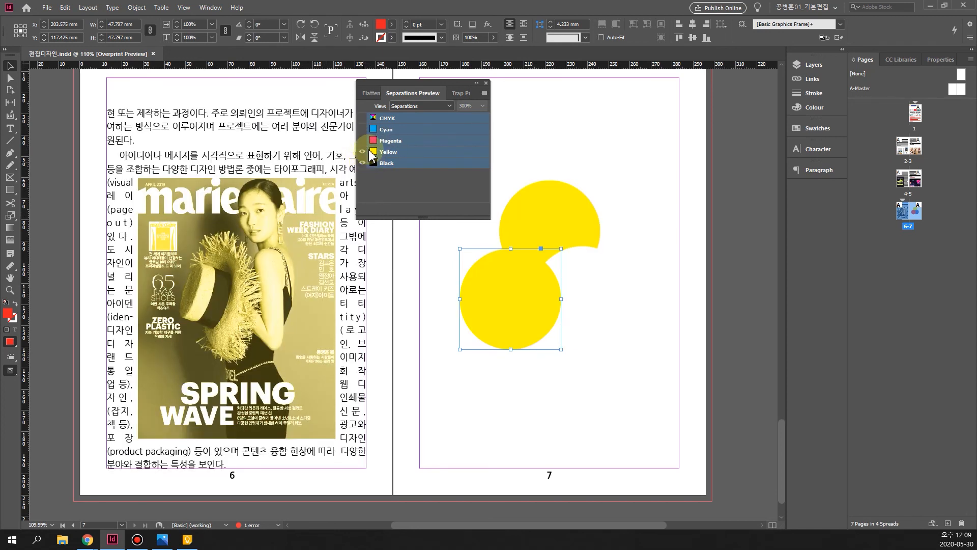
pyautogui.click(363, 152)
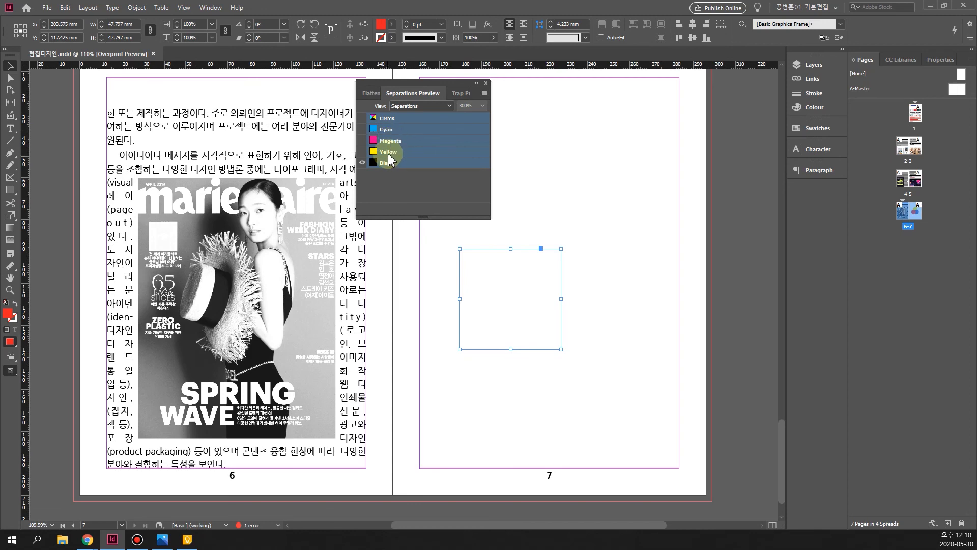
pyautogui.click(360, 153)
pyautogui.click(363, 152)
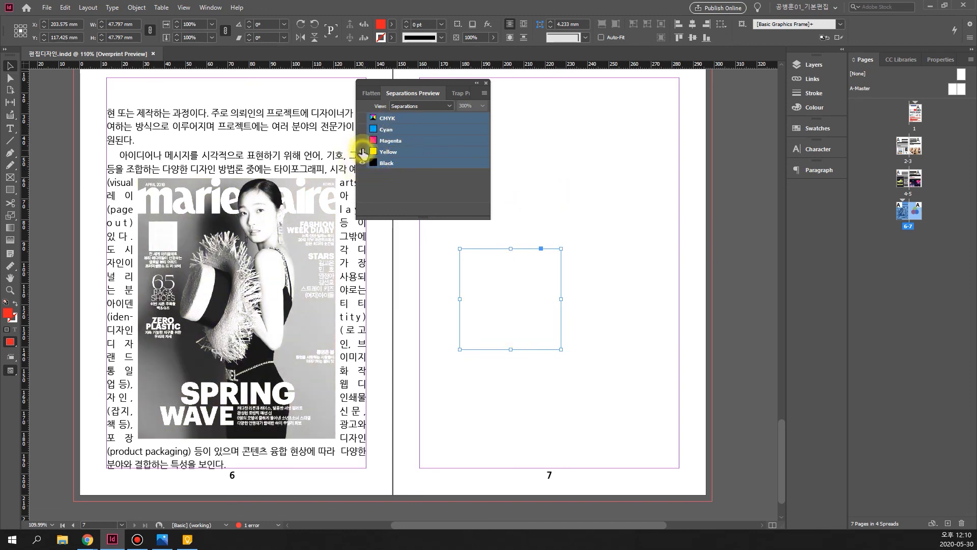
# - Toggle the individual ink plates again to compare them, and restore the full CMYK display
pyautogui.click(362, 152)
pyautogui.click(363, 162)
pyautogui.click(363, 140)
pyautogui.click(363, 131)
pyautogui.click(362, 142)
pyautogui.click(363, 152)
pyautogui.click(362, 118)
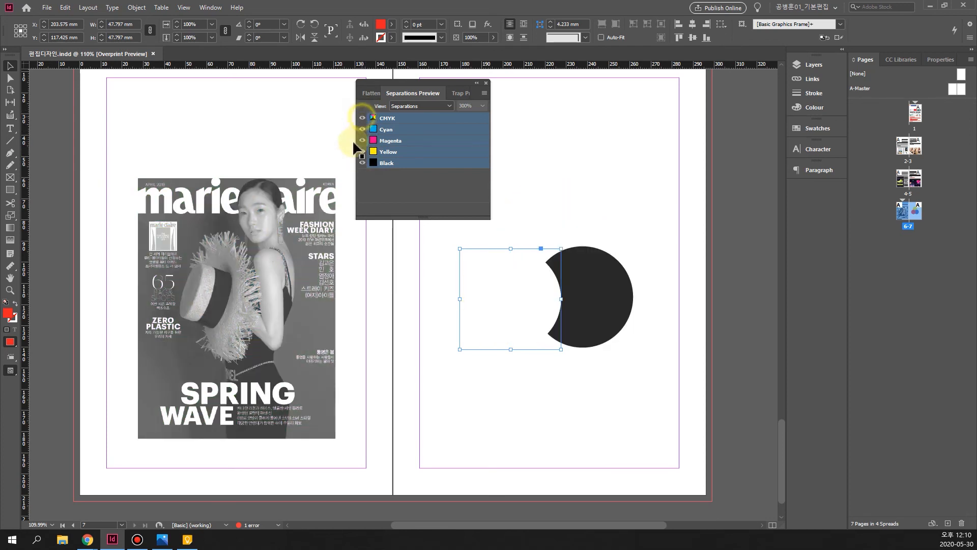